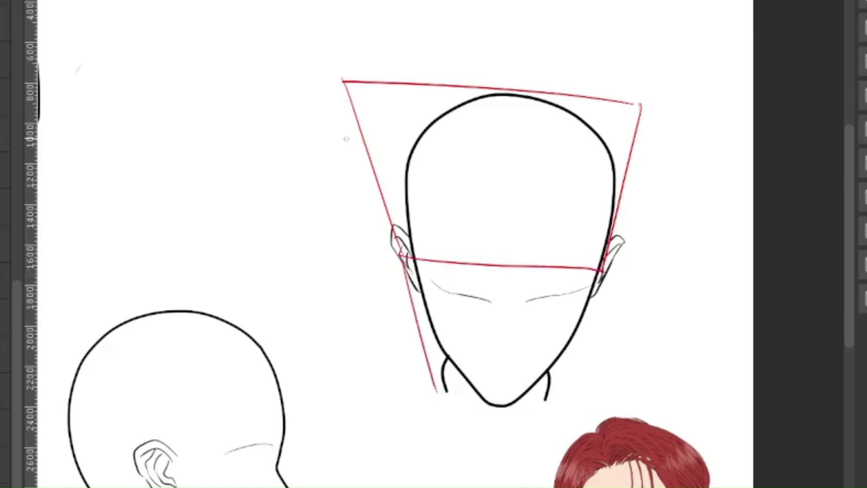
- Complete the red perspective box around the front-view head, from above the skull down to the chin
{"action": "left_click_drag", "start_coordinate": [374, 154], "coordinate": [383, 173]}
{"action": "left_click_drag", "start_coordinate": [641, 106], "coordinate": [632, 124]}
{"action": "mouse_move", "coordinate": [603, 271]}
{"action": "left_mouse_down"}
{"action": "mouse_move", "coordinate": [555, 408]}
{"action": "mouse_move", "coordinate": [435, 395]}
{"action": "left_mouse_up"}
{"action": "scroll", "coordinate": [482, 243], "scroll_direction": "up", "scroll_amount": 1}
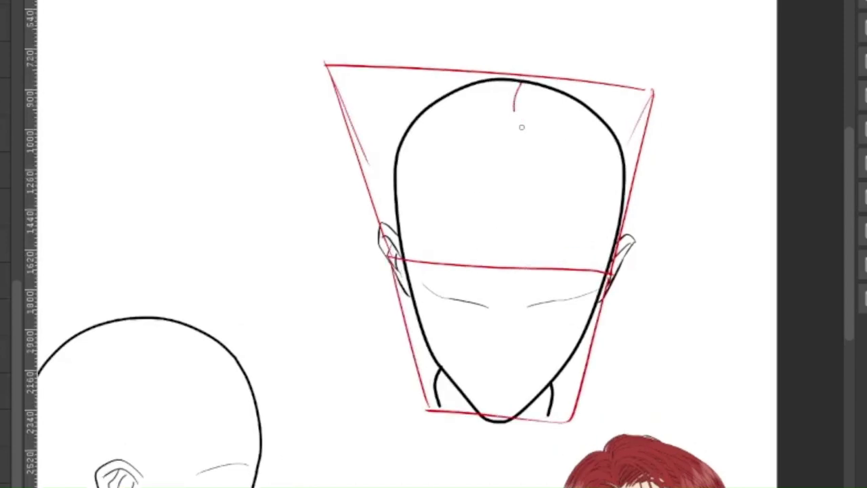
- Sketch a wavy parting from the crown to the forehead and the first fringe lock curving down one side of the face
{"action": "left_click_drag", "start_coordinate": [521, 132], "coordinate": [513, 161]}
{"action": "mouse_move", "coordinate": [515, 170]}
{"action": "left_mouse_down"}
{"action": "mouse_move", "coordinate": [502, 212]}
{"action": "mouse_move", "coordinate": [512, 264]}
{"action": "mouse_move", "coordinate": [547, 271]}
{"action": "mouse_move", "coordinate": [539, 296]}
{"action": "left_mouse_up"}
{"action": "mouse_move", "coordinate": [510, 270]}
{"action": "left_mouse_down"}
{"action": "mouse_move", "coordinate": [509, 286]}
{"action": "mouse_move", "coordinate": [540, 294]}
{"action": "left_mouse_up"}
{"action": "mouse_move", "coordinate": [509, 284]}
{"action": "left_mouse_down"}
{"action": "mouse_move", "coordinate": [532, 260]}
{"action": "mouse_move", "coordinate": [544, 290]}
{"action": "left_mouse_up"}
{"action": "left_click_drag", "start_coordinate": [543, 278], "coordinate": [590, 354]}
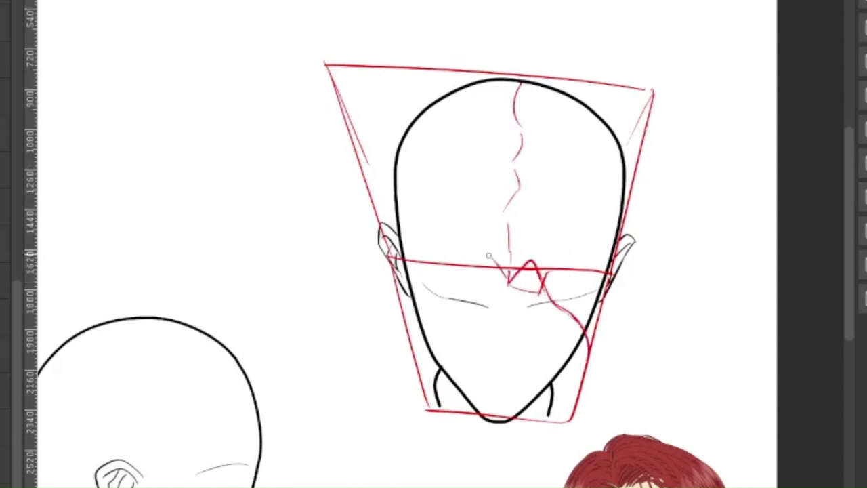
- Sketch the opposite fringe lock and layered strands curving from the parting down both sides of the face
{"action": "left_click_drag", "start_coordinate": [507, 279], "coordinate": [484, 257]}
{"action": "mouse_move", "coordinate": [484, 257]}
{"action": "left_mouse_down"}
{"action": "mouse_move", "coordinate": [455, 295]}
{"action": "mouse_move", "coordinate": [422, 303]}
{"action": "left_mouse_up"}
{"action": "left_click_drag", "start_coordinate": [433, 296], "coordinate": [415, 344]}
{"action": "mouse_move", "coordinate": [512, 247]}
{"action": "left_mouse_down"}
{"action": "mouse_move", "coordinate": [470, 223]}
{"action": "mouse_move", "coordinate": [458, 228]}
{"action": "left_mouse_up"}
{"action": "left_click_drag", "start_coordinate": [493, 227], "coordinate": [426, 253]}
{"action": "left_click_drag", "start_coordinate": [465, 234], "coordinate": [409, 292]}
{"action": "left_click_drag", "start_coordinate": [418, 309], "coordinate": [412, 341]}
{"action": "mouse_move", "coordinate": [516, 240]}
{"action": "left_mouse_down"}
{"action": "mouse_move", "coordinate": [573, 267]}
{"action": "mouse_move", "coordinate": [590, 342]}
{"action": "left_mouse_up"}
- Sketch higher strands fanning from the parting to the sides of the skull and along the outer hair volume
{"action": "mouse_move", "coordinate": [508, 198]}
{"action": "left_mouse_down"}
{"action": "mouse_move", "coordinate": [617, 232]}
{"action": "mouse_move", "coordinate": [496, 203]}
{"action": "left_mouse_up"}
{"action": "mouse_move", "coordinate": [510, 197]}
{"action": "left_mouse_down"}
{"action": "mouse_move", "coordinate": [443, 185]}
{"action": "mouse_move", "coordinate": [409, 240]}
{"action": "left_mouse_up"}
{"action": "left_click_drag", "start_coordinate": [517, 170], "coordinate": [444, 122]}
{"action": "left_click_drag", "start_coordinate": [449, 123], "coordinate": [389, 157]}
{"action": "mouse_move", "coordinate": [515, 160]}
{"action": "left_mouse_down"}
{"action": "mouse_move", "coordinate": [506, 103]}
{"action": "mouse_move", "coordinate": [486, 87]}
{"action": "left_mouse_up"}
{"action": "mouse_move", "coordinate": [517, 163]}
{"action": "left_mouse_down"}
{"action": "mouse_move", "coordinate": [572, 100]}
{"action": "mouse_move", "coordinate": [620, 178]}
{"action": "mouse_move", "coordinate": [628, 216]}
{"action": "left_mouse_up"}
{"action": "mouse_move", "coordinate": [562, 102]}
{"action": "left_mouse_down"}
{"action": "mouse_move", "coordinate": [580, 95]}
{"action": "mouse_move", "coordinate": [602, 105]}
{"action": "left_mouse_up"}
{"action": "left_click_drag", "start_coordinate": [602, 103], "coordinate": [635, 194]}
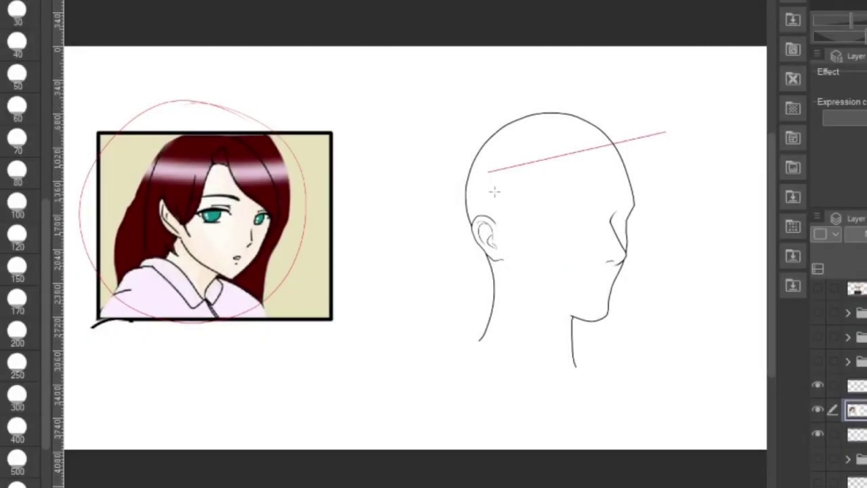
- Draw the remaining edges of a red perspective box around the turned bald head with straight lines
{"action": "left_click_drag", "start_coordinate": [491, 173], "coordinate": [489, 368]}
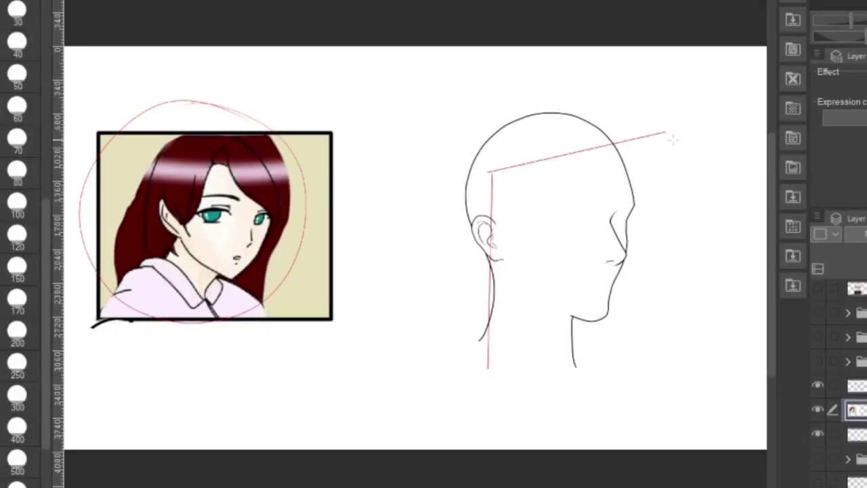
{"action": "mouse_move", "coordinate": [664, 130]}
{"action": "left_mouse_down"}
{"action": "mouse_move", "coordinate": [655, 368]}
{"action": "mouse_move", "coordinate": [661, 362]}
{"action": "mouse_move", "coordinate": [486, 401]}
{"action": "left_mouse_up"}
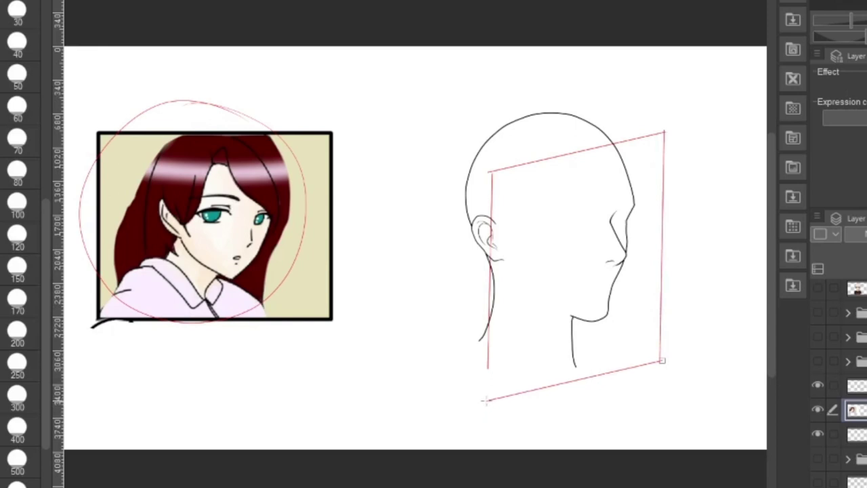
{"action": "left_click_drag", "start_coordinate": [485, 358], "coordinate": [490, 355]}
{"action": "left_click_drag", "start_coordinate": [492, 172], "coordinate": [418, 136]}
{"action": "mouse_move", "coordinate": [671, 133]}
{"action": "left_mouse_down"}
{"action": "mouse_move", "coordinate": [573, 90]}
{"action": "mouse_move", "coordinate": [400, 129]}
{"action": "mouse_move", "coordinate": [405, 354]}
{"action": "mouse_move", "coordinate": [488, 401]}
{"action": "left_mouse_up"}
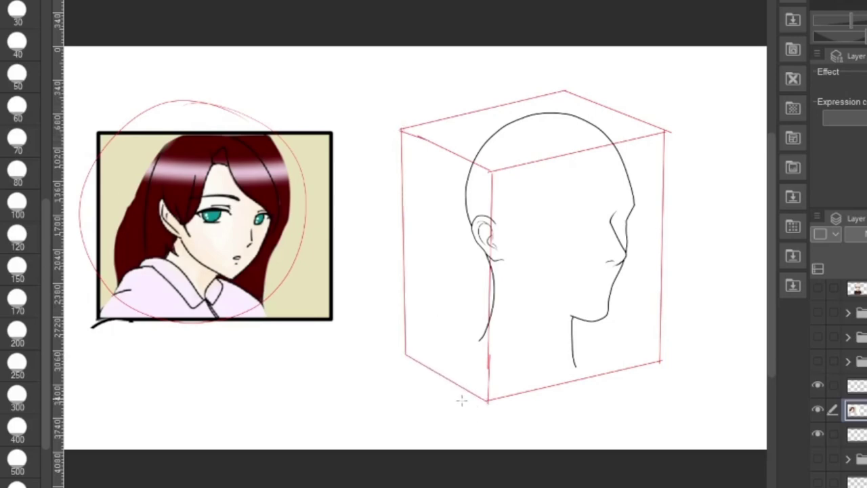
- Add a new layer and sketch the hairline across the turned head's forehead, down the temple to the sideburn
{"action": "scroll", "coordinate": [616, 204], "scroll_direction": "up", "scroll_amount": 2}
{"action": "key", "text": "ctrl+shift+n"}
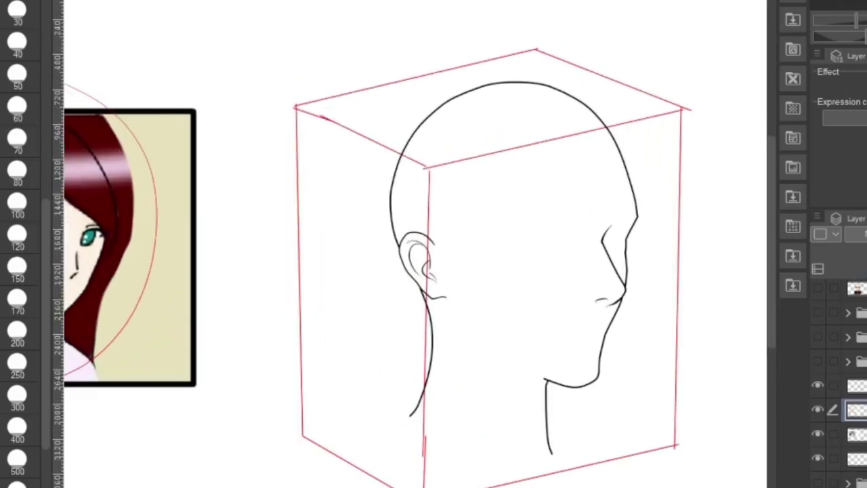
{"action": "scroll", "coordinate": [669, 183], "scroll_direction": "up", "scroll_amount": 1}
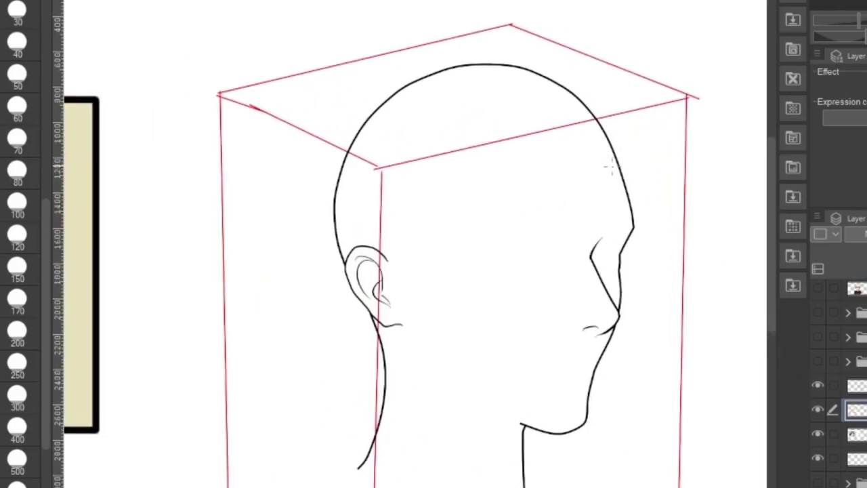
{"action": "mouse_move", "coordinate": [614, 156]}
{"action": "left_mouse_down"}
{"action": "mouse_move", "coordinate": [484, 171]}
{"action": "mouse_move", "coordinate": [468, 190]}
{"action": "left_mouse_up"}
{"action": "left_click_drag", "start_coordinate": [432, 246], "coordinate": [417, 259]}
{"action": "left_click_drag", "start_coordinate": [427, 248], "coordinate": [415, 307]}
{"action": "left_click_drag", "start_coordinate": [380, 249], "coordinate": [416, 307]}
{"action": "left_click_drag", "start_coordinate": [391, 256], "coordinate": [419, 307]}
{"action": "scroll", "coordinate": [450, 284], "scroll_direction": "down", "scroll_amount": 1}
{"action": "scroll", "coordinate": [574, 403], "scroll_direction": "up", "scroll_amount": 1}
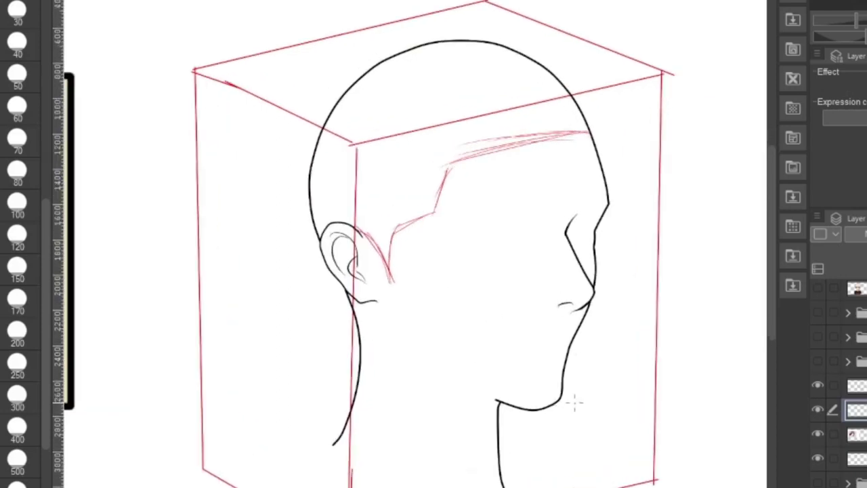
{"action": "left_click_drag", "start_coordinate": [504, 148], "coordinate": [450, 165]}
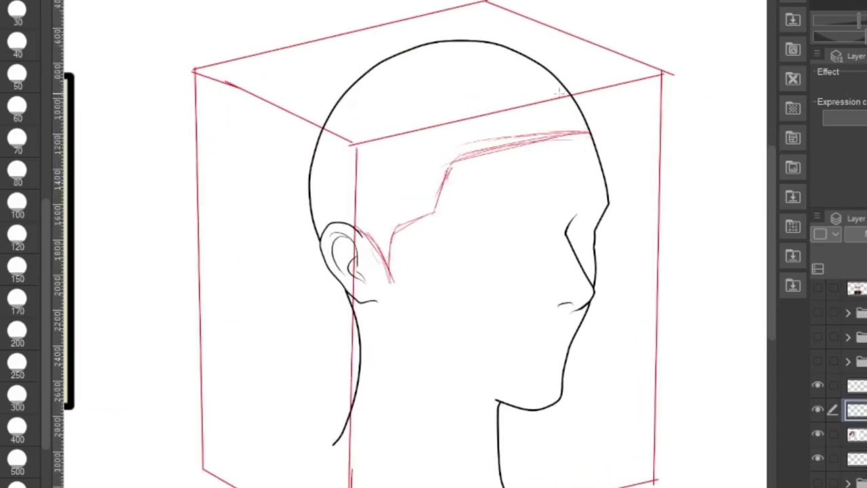
- Draw an arrow pointing at the hairline and mark the hair's parting point there
{"action": "left_click_drag", "start_coordinate": [351, 0], "coordinate": [491, 131]}
{"action": "left_click_drag", "start_coordinate": [483, 104], "coordinate": [491, 132]}
{"action": "left_click_drag", "start_coordinate": [492, 132], "coordinate": [467, 124]}
{"action": "left_click_drag", "start_coordinate": [498, 145], "coordinate": [500, 149]}
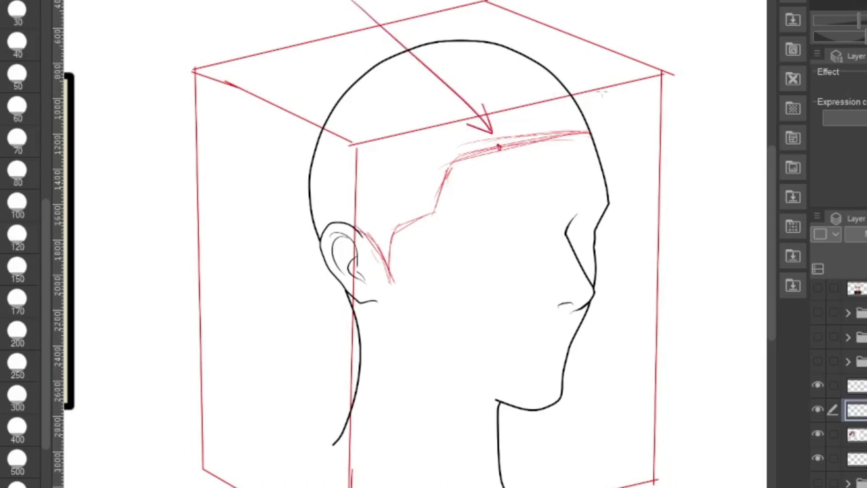
- Draw a straight-edged square guide box over the front of the forehead beside the parting point
{"action": "left_click", "coordinate": [592, 192], "text": "shift"}
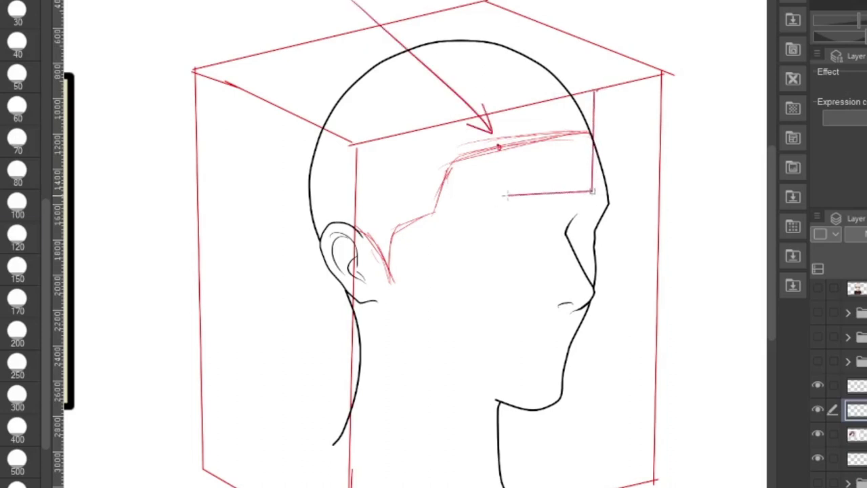
{"action": "left_click", "coordinate": [507, 200], "text": "shift"}
{"action": "mouse_move", "coordinate": [504, 135]}
{"action": "left_mouse_down"}
{"action": "mouse_move", "coordinate": [503, 106]}
{"action": "mouse_move", "coordinate": [596, 105]}
{"action": "left_mouse_up"}
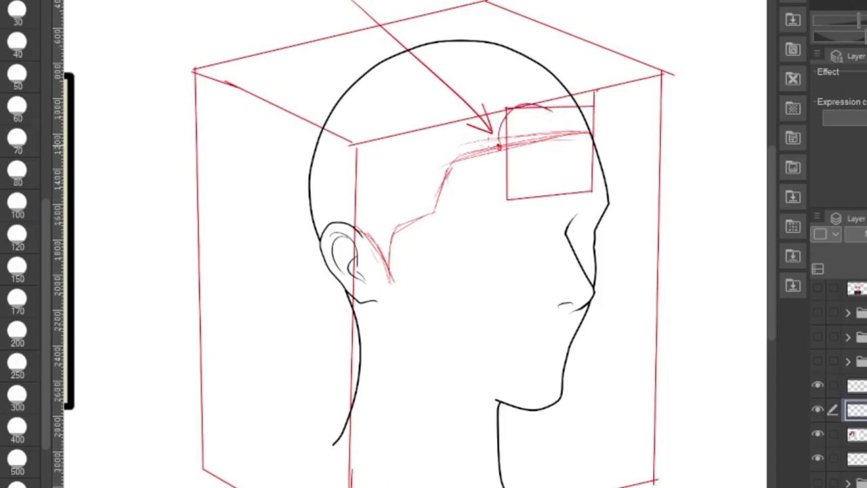
- Sketch the front fringe strands arching up from the parting point and falling over the forehead past the eye
{"action": "mouse_move", "coordinate": [532, 105]}
{"action": "left_mouse_down"}
{"action": "mouse_move", "coordinate": [580, 192]}
{"action": "mouse_move", "coordinate": [581, 235]}
{"action": "left_mouse_up"}
{"action": "mouse_move", "coordinate": [513, 109]}
{"action": "left_mouse_down"}
{"action": "mouse_move", "coordinate": [584, 231]}
{"action": "mouse_move", "coordinate": [603, 120]}
{"action": "mouse_move", "coordinate": [628, 191]}
{"action": "left_mouse_up"}
{"action": "left_click_drag", "start_coordinate": [588, 109], "coordinate": [610, 216]}
{"action": "mouse_move", "coordinate": [625, 189]}
{"action": "left_mouse_down"}
{"action": "mouse_move", "coordinate": [538, 86]}
{"action": "mouse_move", "coordinate": [498, 158]}
{"action": "mouse_move", "coordinate": [509, 113]}
{"action": "left_mouse_up"}
{"action": "left_click_drag", "start_coordinate": [565, 73], "coordinate": [626, 176]}
{"action": "left_click_drag", "start_coordinate": [599, 93], "coordinate": [491, 90]}
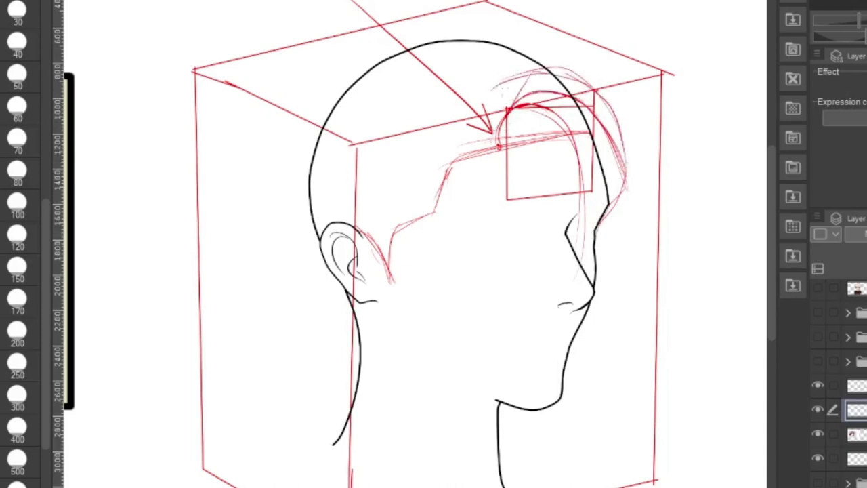
- Sketch the side hair sweeping back from the parting point along the temple to the top of the ear
{"action": "mouse_move", "coordinate": [489, 122]}
{"action": "left_mouse_down"}
{"action": "mouse_move", "coordinate": [448, 139]}
{"action": "mouse_move", "coordinate": [446, 151]}
{"action": "left_mouse_up"}
{"action": "left_click_drag", "start_coordinate": [447, 186], "coordinate": [367, 244]}
{"action": "left_click_drag", "start_coordinate": [487, 89], "coordinate": [311, 221]}
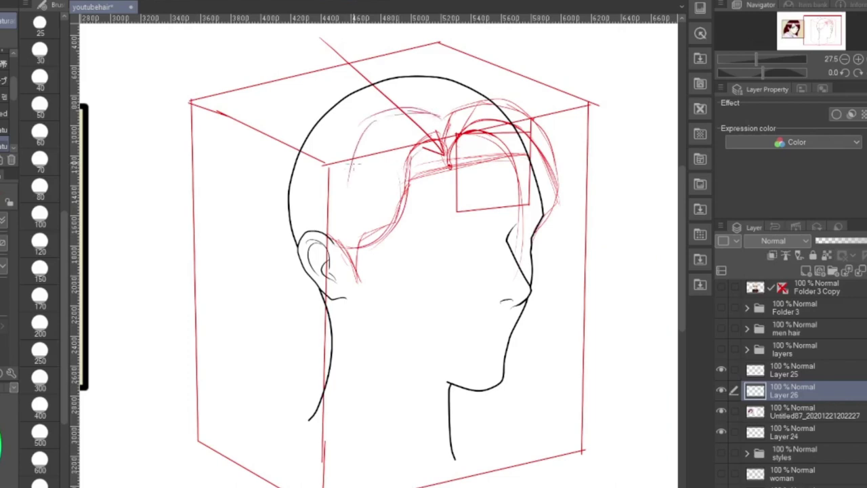
{"action": "left_click_drag", "start_coordinate": [305, 216], "coordinate": [343, 235]}
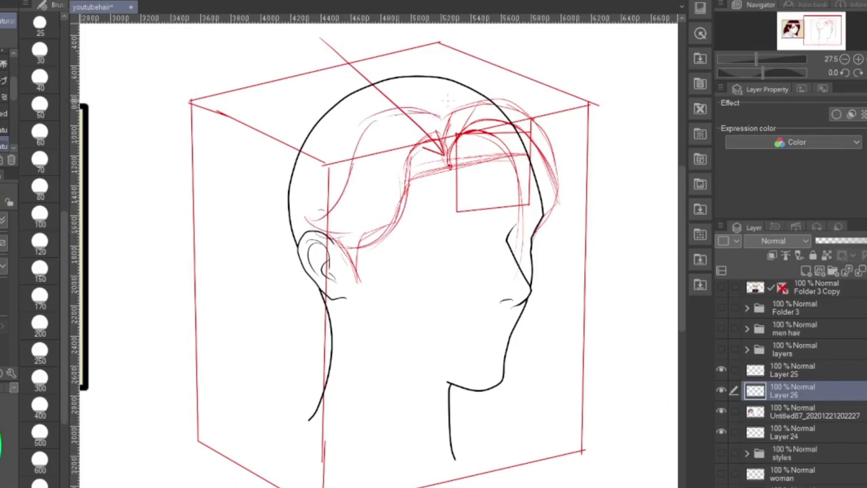
- Sketch the outer hair volume over the crown, around the back of the head and down to the nape
{"action": "mouse_move", "coordinate": [532, 111]}
{"action": "left_mouse_down"}
{"action": "mouse_move", "coordinate": [426, 67]}
{"action": "mouse_move", "coordinate": [536, 114]}
{"action": "left_mouse_up"}
{"action": "left_click_drag", "start_coordinate": [409, 75], "coordinate": [434, 67]}
{"action": "mouse_move", "coordinate": [462, 111]}
{"action": "left_mouse_down"}
{"action": "mouse_move", "coordinate": [393, 80]}
{"action": "mouse_move", "coordinate": [467, 105]}
{"action": "left_mouse_up"}
{"action": "left_click_drag", "start_coordinate": [402, 76], "coordinate": [476, 110]}
{"action": "left_click_drag", "start_coordinate": [398, 70], "coordinate": [295, 99]}
{"action": "mouse_move", "coordinate": [313, 91]}
{"action": "left_mouse_down"}
{"action": "mouse_move", "coordinate": [272, 158]}
{"action": "mouse_move", "coordinate": [263, 197]}
{"action": "left_mouse_up"}
{"action": "left_click_drag", "start_coordinate": [264, 193], "coordinate": [305, 373]}
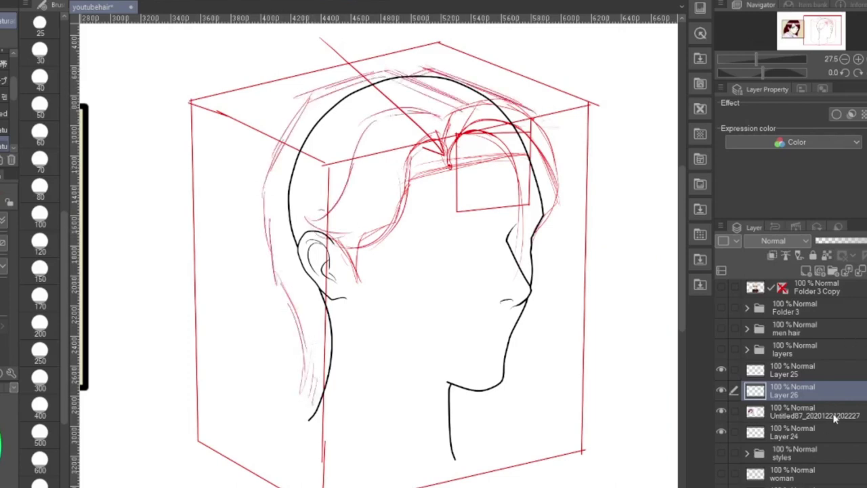
- Hide the reference picture and box layer, fade the Layer 26 sketch to 21% opacity and add a layer above it
{"action": "left_click", "coordinate": [721, 411]}
{"action": "left_click_drag", "start_coordinate": [853, 241], "coordinate": [830, 241]}
{"action": "left_click", "coordinate": [804, 274]}
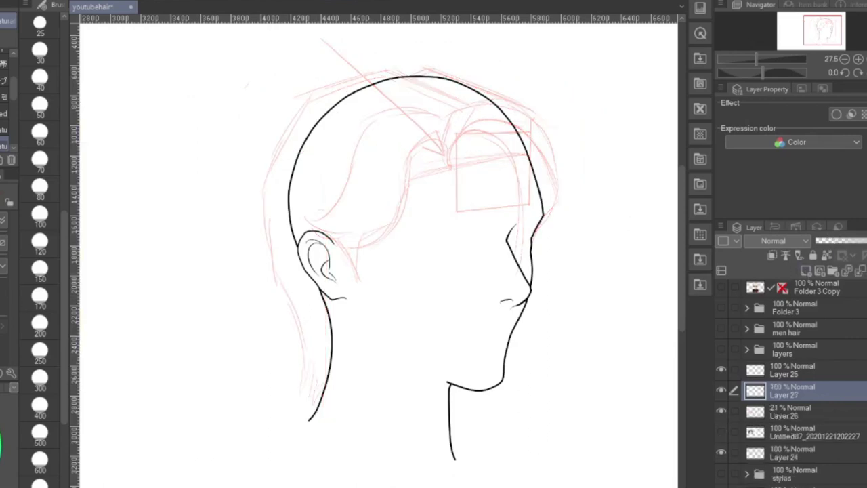
- Set the brush size to 50 and ink the front fringe strands arching from the parting, with short strands underneath
{"action": "scroll", "coordinate": [38, 243], "scroll_direction": "up", "scroll_amount": 2}
{"action": "left_click", "coordinate": [37, 222]}
{"action": "scroll", "coordinate": [552, 131], "scroll_direction": "up", "scroll_amount": 4}
{"action": "left_click_drag", "start_coordinate": [409, 183], "coordinate": [492, 274]}
{"action": "left_click_drag", "start_coordinate": [509, 202], "coordinate": [499, 299]}
{"action": "left_click_drag", "start_coordinate": [499, 163], "coordinate": [396, 165]}
{"action": "mouse_move", "coordinate": [413, 183]}
{"action": "left_mouse_down"}
{"action": "mouse_move", "coordinate": [452, 142]}
{"action": "mouse_move", "coordinate": [467, 150]}
{"action": "left_mouse_up"}
{"action": "left_click_drag", "start_coordinate": [426, 177], "coordinate": [476, 162]}
{"action": "left_click_drag", "start_coordinate": [435, 184], "coordinate": [482, 170]}
- Flip the canvas horizontally and ink the fringe's outer contour and tapered tips beside the brow
{"action": "key", "text": "h"}
{"action": "left_click_drag", "start_coordinate": [365, 140], "coordinate": [209, 171]}
{"action": "left_click_drag", "start_coordinate": [238, 131], "coordinate": [209, 171]}
{"action": "left_click_drag", "start_coordinate": [196, 202], "coordinate": [207, 243]}
{"action": "left_click_drag", "start_coordinate": [218, 185], "coordinate": [209, 243]}
{"action": "left_click_drag", "start_coordinate": [211, 224], "coordinate": [252, 295]}
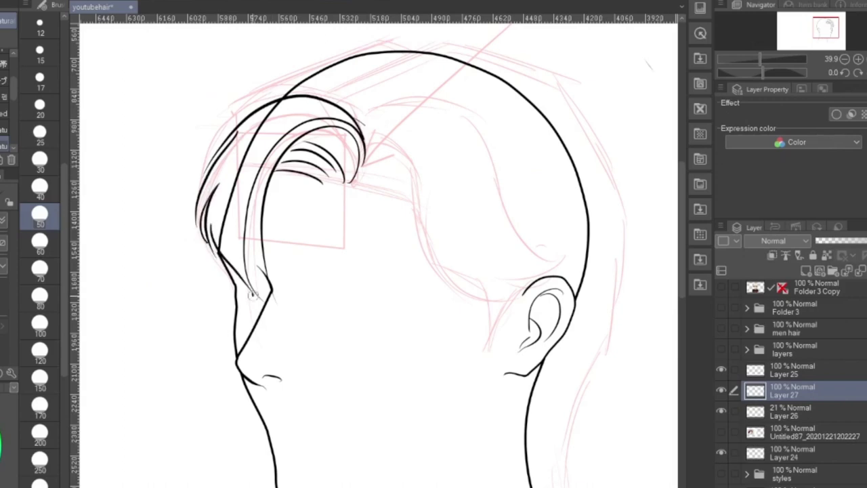
- Ink the upper front strands from the crown to the fringe in the mirrored view, then restore the canvas orientation
{"action": "mouse_move", "coordinate": [359, 106]}
{"action": "left_mouse_down"}
{"action": "mouse_move", "coordinate": [328, 63]}
{"action": "mouse_move", "coordinate": [243, 113]}
{"action": "left_mouse_up"}
{"action": "left_click_drag", "start_coordinate": [258, 99], "coordinate": [233, 132]}
{"action": "left_click_drag", "start_coordinate": [384, 72], "coordinate": [317, 65]}
{"action": "left_click_drag", "start_coordinate": [398, 65], "coordinate": [350, 48]}
{"action": "key", "text": "h"}
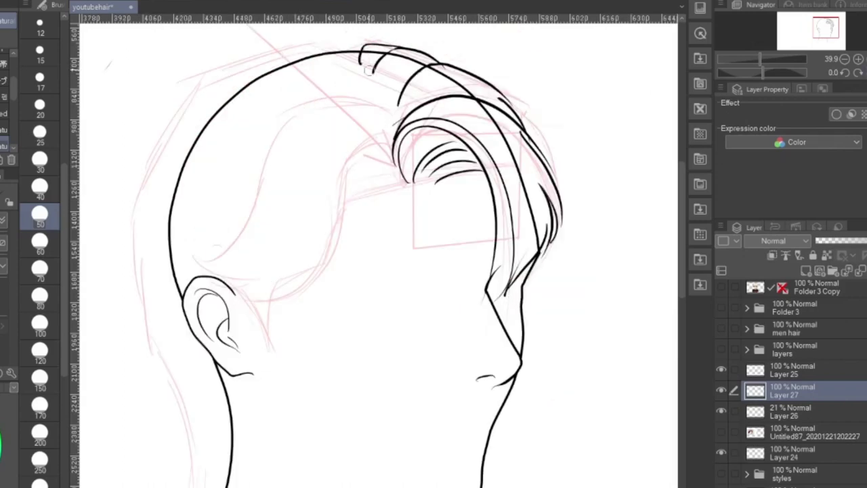
- Ink the crown strands and the side hair sweeping back from the parting along the temple to the ear
{"action": "left_click_drag", "start_coordinate": [389, 87], "coordinate": [342, 37]}
{"action": "left_click_drag", "start_coordinate": [355, 46], "coordinate": [306, 44]}
{"action": "mouse_move", "coordinate": [401, 120]}
{"action": "left_mouse_down"}
{"action": "mouse_move", "coordinate": [363, 70]}
{"action": "mouse_move", "coordinate": [320, 64]}
{"action": "left_mouse_up"}
{"action": "left_click_drag", "start_coordinate": [398, 181], "coordinate": [336, 192]}
{"action": "mouse_move", "coordinate": [341, 184]}
{"action": "left_mouse_down"}
{"action": "mouse_move", "coordinate": [267, 307]}
{"action": "mouse_move", "coordinate": [239, 292]}
{"action": "left_mouse_up"}
{"action": "mouse_move", "coordinate": [398, 182]}
{"action": "left_mouse_down"}
{"action": "mouse_move", "coordinate": [349, 159]}
{"action": "mouse_move", "coordinate": [344, 186]}
{"action": "left_mouse_up"}
{"action": "left_click_drag", "start_coordinate": [397, 121], "coordinate": [255, 253]}
{"action": "left_click_drag", "start_coordinate": [198, 262], "coordinate": [252, 260]}
{"action": "left_click_drag", "start_coordinate": [361, 64], "coordinate": [290, 76]}
- Ink the back strands and outer contour from the crown around the head and down to the nape
{"action": "left_click_drag", "start_coordinate": [321, 72], "coordinate": [154, 244]}
{"action": "left_click_drag", "start_coordinate": [144, 242], "coordinate": [187, 248]}
{"action": "mouse_move", "coordinate": [176, 250]}
{"action": "left_mouse_down"}
{"action": "mouse_move", "coordinate": [188, 391]}
{"action": "mouse_move", "coordinate": [216, 455]}
{"action": "left_mouse_up"}
{"action": "left_click_drag", "start_coordinate": [212, 434], "coordinate": [223, 482]}
{"action": "left_click_drag", "start_coordinate": [349, 44], "coordinate": [225, 75]}
{"action": "mouse_move", "coordinate": [227, 79]}
{"action": "left_mouse_down"}
{"action": "mouse_move", "coordinate": [155, 237]}
{"action": "mouse_move", "coordinate": [122, 247]}
{"action": "left_mouse_up"}
{"action": "mouse_move", "coordinate": [183, 113]}
{"action": "left_mouse_down"}
{"action": "mouse_move", "coordinate": [130, 235]}
{"action": "mouse_move", "coordinate": [156, 313]}
{"action": "left_mouse_up"}
{"action": "scroll", "coordinate": [440, 169], "scroll_direction": "down", "scroll_amount": 6}
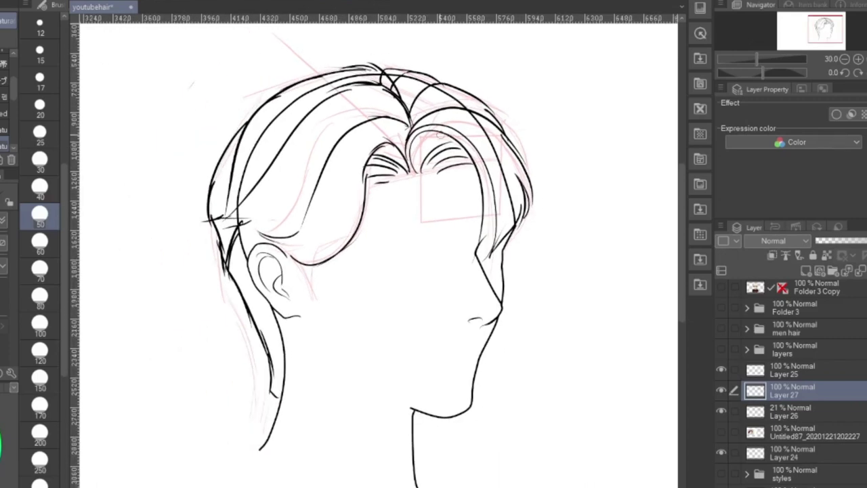
- Touch up the inked hair with a few short strokes, flipping the canvas to check it
{"action": "key", "text": "h"}
{"action": "scroll", "coordinate": [264, 118], "scroll_direction": "up", "scroll_amount": 1}
{"action": "key", "text": "j"}
{"action": "mouse_move", "coordinate": [230, 131]}
{"action": "left_mouse_down"}
{"action": "mouse_move", "coordinate": [218, 159]}
{"action": "mouse_move", "coordinate": [205, 149]}
{"action": "left_mouse_up"}
{"action": "key", "text": "h"}
{"action": "scroll", "coordinate": [42, 383], "scroll_direction": "down", "scroll_amount": 5}
{"action": "left_click", "coordinate": [42, 434]}
{"action": "left_click_drag", "start_coordinate": [426, 36], "coordinate": [427, 30]}
{"action": "left_click_drag", "start_coordinate": [579, 122], "coordinate": [584, 119]}
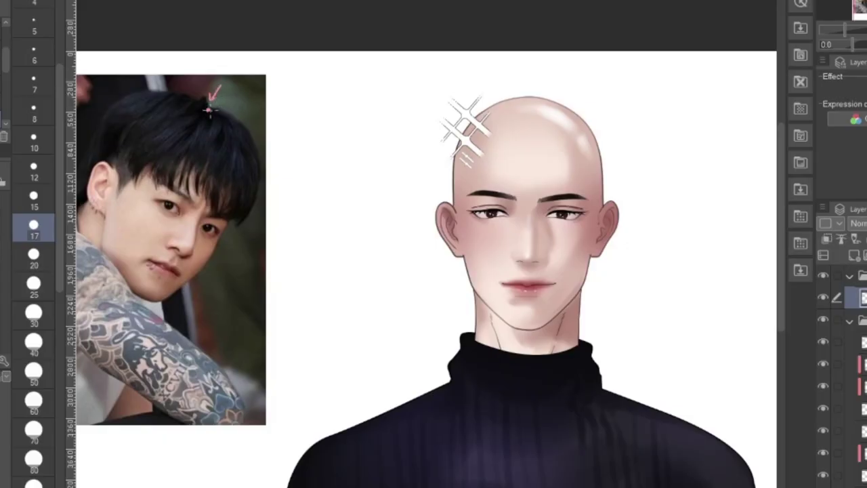
- Trace the hair flow on the reference photo with pink strands from the crown point to the fringe and nape
{"action": "mouse_move", "coordinate": [212, 108]}
{"action": "left_mouse_down"}
{"action": "mouse_move", "coordinate": [206, 191]}
{"action": "mouse_move", "coordinate": [236, 201]}
{"action": "left_mouse_up"}
{"action": "left_click_drag", "start_coordinate": [235, 122], "coordinate": [247, 208]}
{"action": "left_click_drag", "start_coordinate": [179, 124], "coordinate": [119, 154]}
{"action": "left_click_drag", "start_coordinate": [195, 99], "coordinate": [79, 182]}
{"action": "scroll", "coordinate": [254, 136], "scroll_direction": "down", "scroll_amount": 1}
{"action": "scroll", "coordinate": [407, 154], "scroll_direction": "up", "scroll_amount": 1}
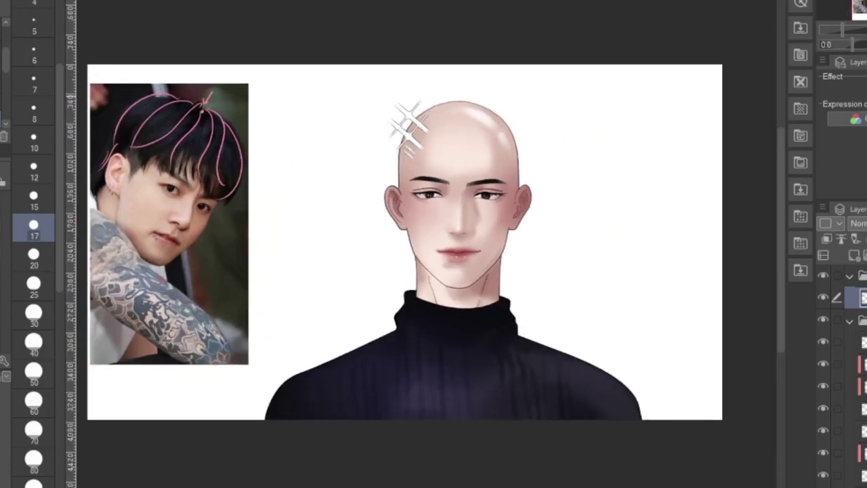
{"action": "left_click_drag", "start_coordinate": [252, 124], "coordinate": [336, 142]}
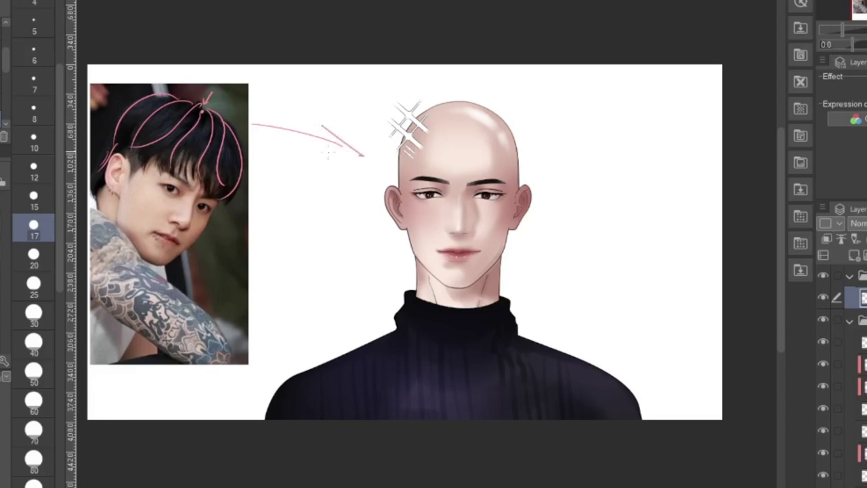
{"action": "key", "text": "ctrl+z"}
{"action": "key", "text": "ctrl+z"}
- Circle the sideburn area beside the ear on the reference photo and hatch the short hair inside it
{"action": "scroll", "coordinate": [465, 205], "scroll_direction": "up", "scroll_amount": 1}
{"action": "scroll", "coordinate": [267, 206], "scroll_direction": "down", "scroll_amount": 1}
{"action": "scroll", "coordinate": [117, 165], "scroll_direction": "up", "scroll_amount": 8}
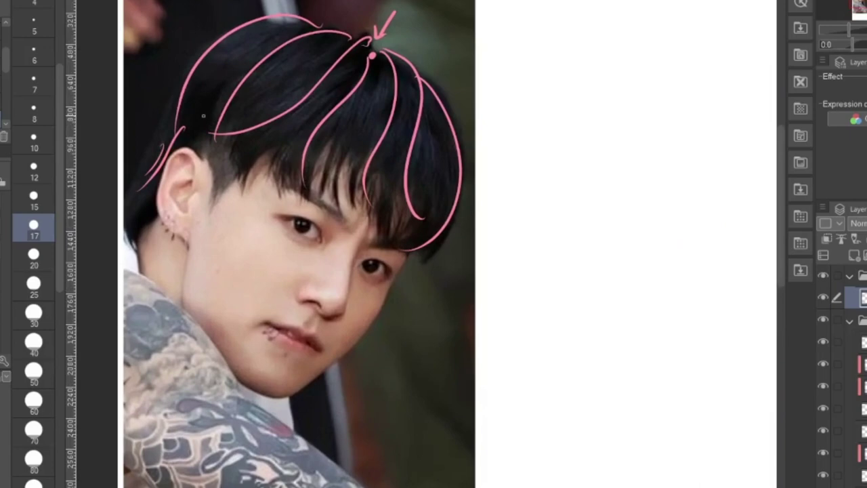
{"action": "mouse_move", "coordinate": [203, 116]}
{"action": "left_mouse_down"}
{"action": "mouse_move", "coordinate": [281, 160]}
{"action": "mouse_move", "coordinate": [168, 139]}
{"action": "mouse_move", "coordinate": [231, 111]}
{"action": "left_mouse_up"}
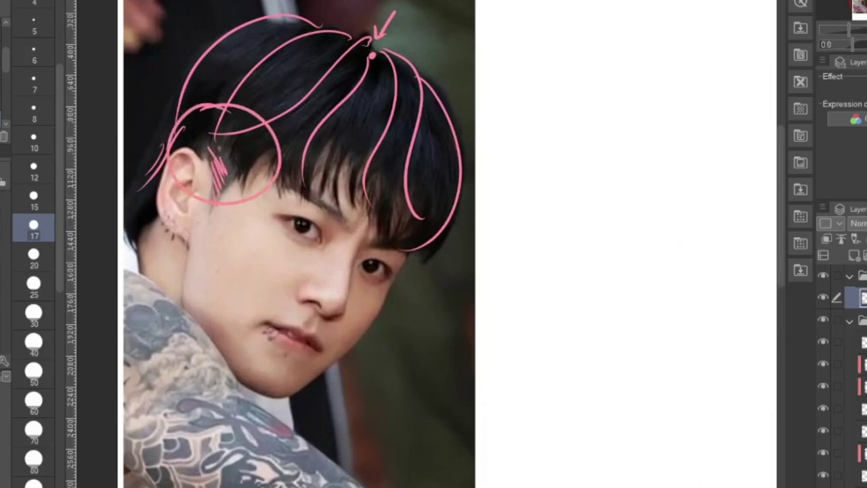
{"action": "left_click_drag", "start_coordinate": [220, 148], "coordinate": [234, 163]}
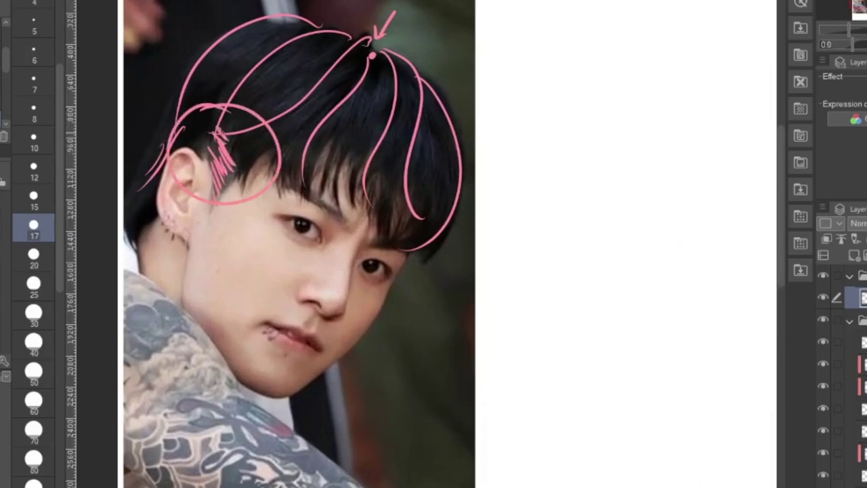
- Sketch a pink hairline across the bald portrait's forehead and down one temple to the ear
{"action": "scroll", "coordinate": [223, 210], "scroll_direction": "down", "scroll_amount": 6}
{"action": "scroll", "coordinate": [576, 183], "scroll_direction": "up", "scroll_amount": 7}
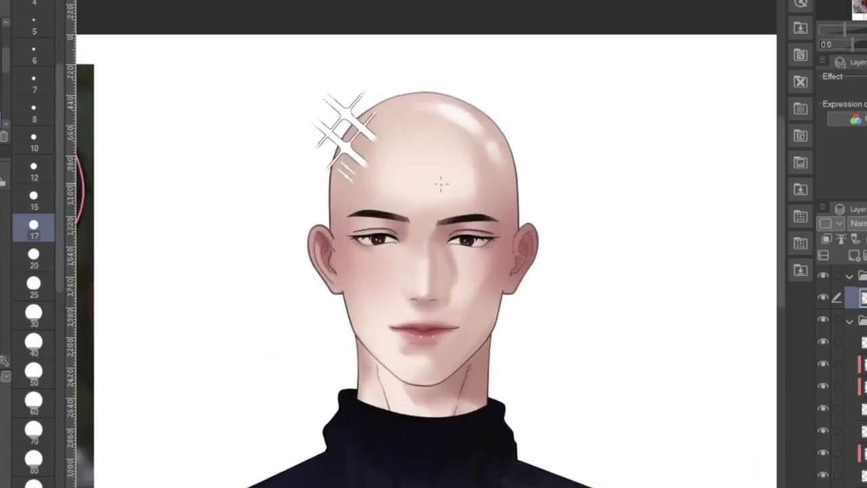
{"action": "mouse_move", "coordinate": [500, 142]}
{"action": "left_mouse_down"}
{"action": "mouse_move", "coordinate": [386, 140]}
{"action": "mouse_move", "coordinate": [500, 149]}
{"action": "left_mouse_up"}
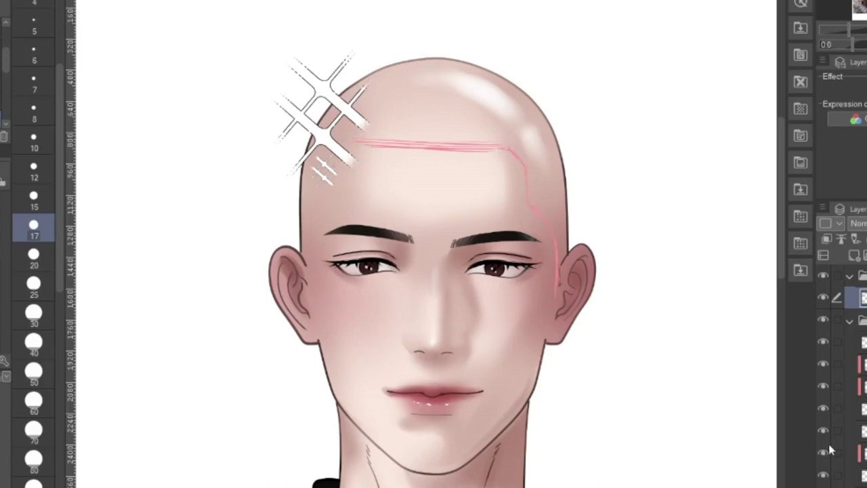
- Hide the layer holding the white sparkle marks beside the bald head
{"action": "left_click", "coordinate": [823, 475]}
{"action": "left_click", "coordinate": [823, 476]}
{"action": "left_click", "coordinate": [823, 431]}
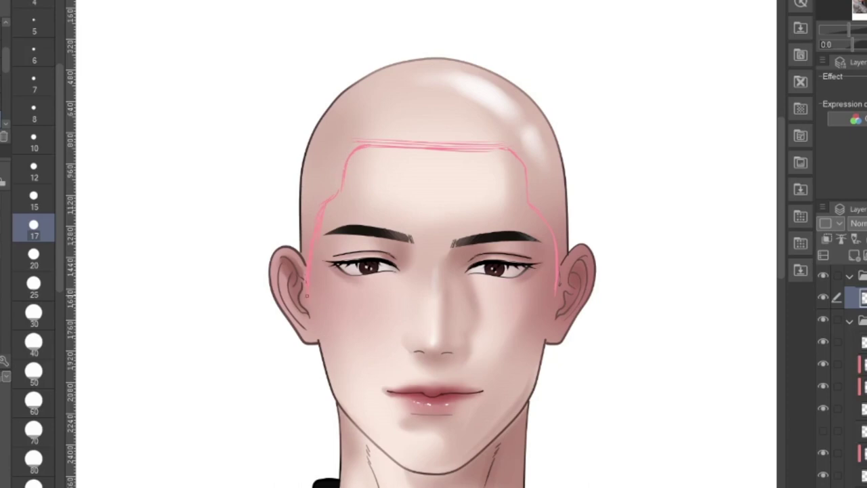
- Flip the canvas horizontally and reinforce the hairline down the opposite temple to the ear
{"action": "key", "text": "h"}
{"action": "scroll", "coordinate": [497, 120], "scroll_direction": "down", "scroll_amount": 1}
{"action": "scroll", "coordinate": [476, 135], "scroll_direction": "up", "scroll_amount": 2}
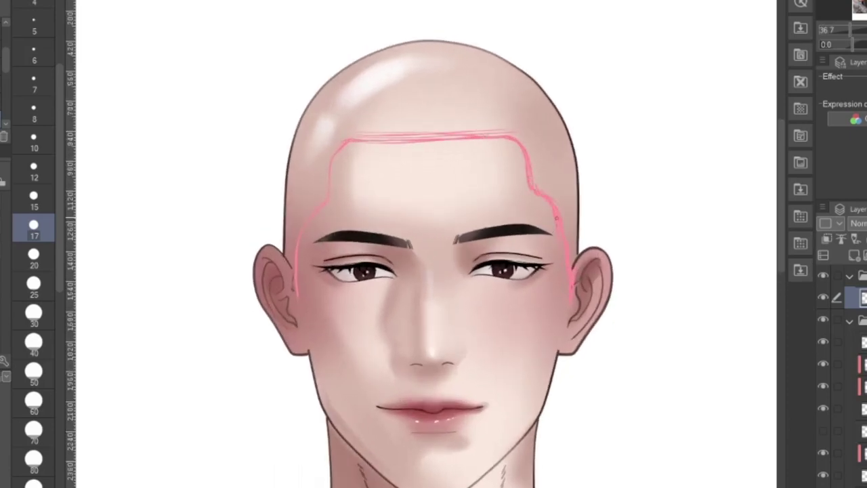
- Sketch the bowl-like hair volume from the crown point with side strands, a straight fringe line and nape hair behind the neck
{"action": "scroll", "coordinate": [351, 146], "scroll_direction": "down", "scroll_amount": 3}
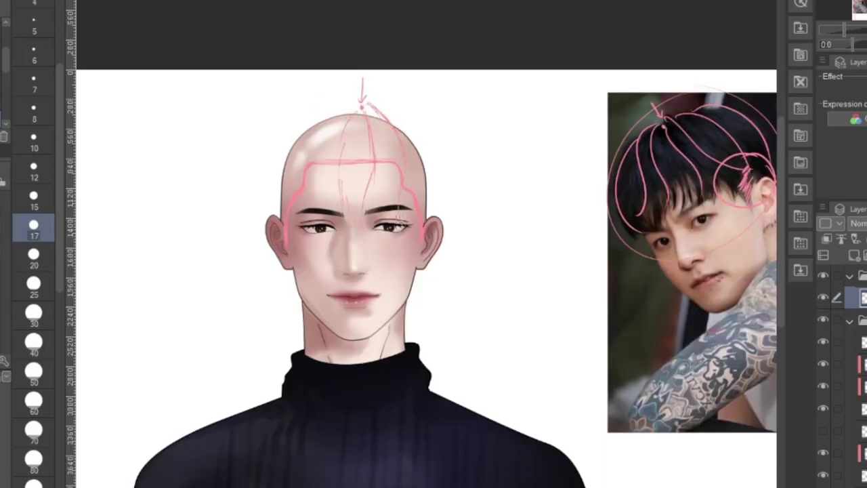
{"action": "mouse_move", "coordinate": [369, 105]}
{"action": "left_mouse_down"}
{"action": "mouse_move", "coordinate": [439, 213]}
{"action": "mouse_move", "coordinate": [276, 211]}
{"action": "mouse_move", "coordinate": [429, 215]}
{"action": "left_mouse_up"}
{"action": "left_click_drag", "start_coordinate": [274, 178], "coordinate": [268, 211]}
{"action": "left_click_drag", "start_coordinate": [270, 185], "coordinate": [257, 199]}
{"action": "left_click_drag", "start_coordinate": [284, 268], "coordinate": [300, 335]}
{"action": "left_click_drag", "start_coordinate": [420, 270], "coordinate": [407, 337]}
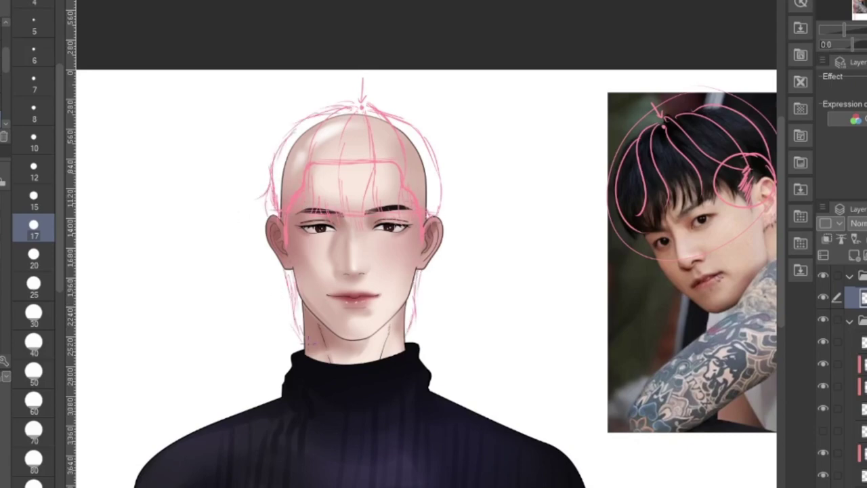
{"action": "key", "text": "h"}
{"action": "scroll", "coordinate": [467, 264], "scroll_direction": "up", "scroll_amount": 2}
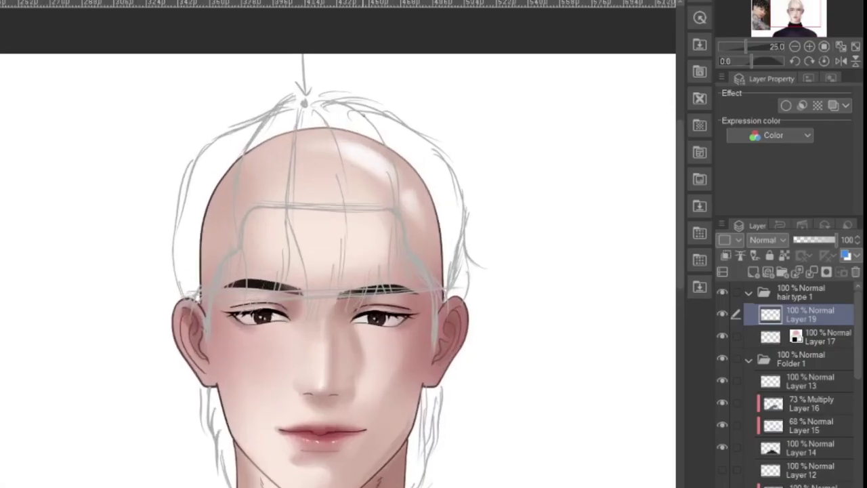
{"action": "scroll", "coordinate": [310, 137], "scroll_direction": "up", "scroll_amount": 3}
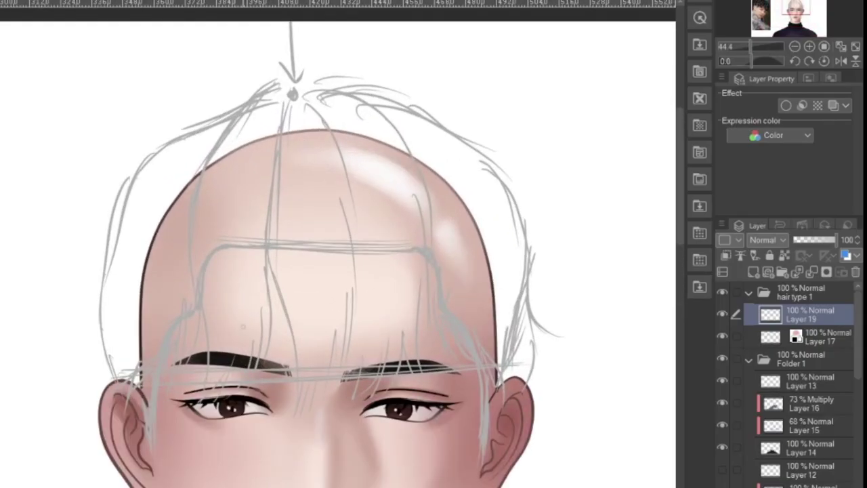
- Turn on a border effect for the hair drawing layer and set its edge colour to a dark tone
{"action": "scroll", "coordinate": [349, 259], "scroll_direction": "down", "scroll_amount": 3}
{"action": "left_click", "coordinate": [787, 106]}
{"action": "left_click", "coordinate": [793, 159]}
{"action": "left_click", "coordinate": [238, 215]}
{"action": "left_click", "coordinate": [466, 126]}
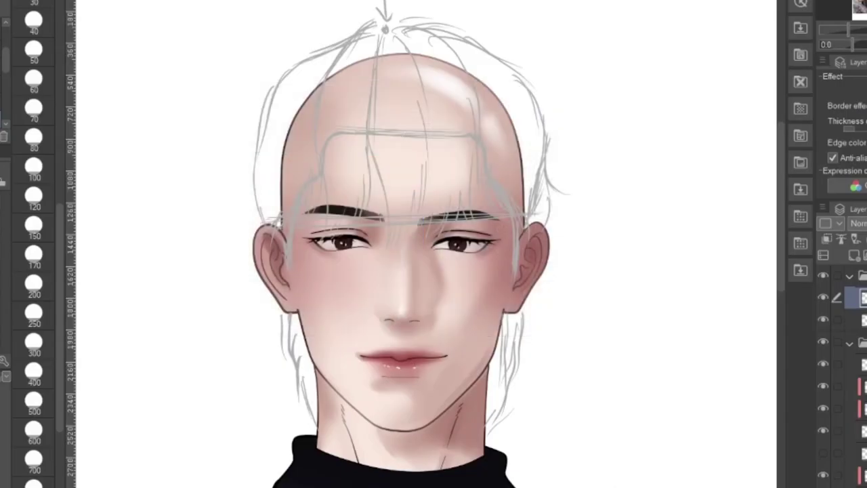
- Draw outlined olive-blond strands with a size 40 pen from the parting point to the fringe line over half the head
{"action": "scroll", "coordinate": [384, 84], "scroll_direction": "up", "scroll_amount": 1}
{"action": "key", "text": "p"}
{"action": "scroll", "coordinate": [271, 318], "scroll_direction": "down", "scroll_amount": 2}
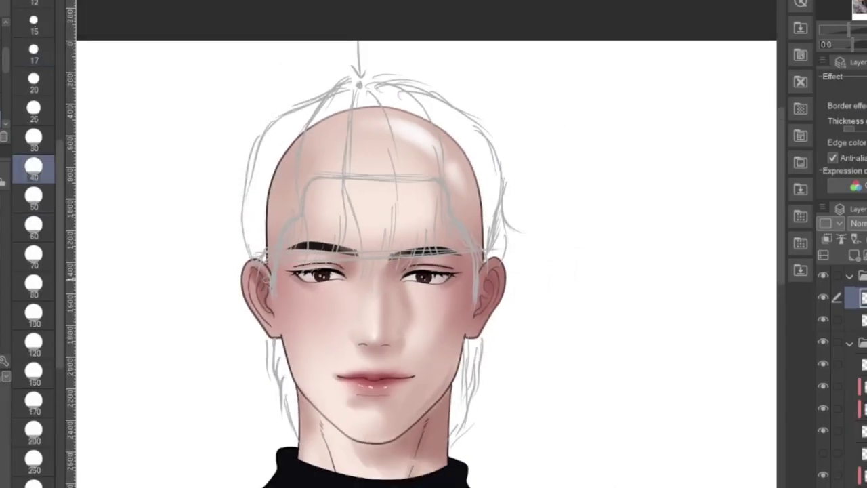
{"action": "scroll", "coordinate": [384, 84], "scroll_direction": "up", "scroll_amount": 3}
{"action": "mouse_move", "coordinate": [348, 129]}
{"action": "left_mouse_down"}
{"action": "mouse_move", "coordinate": [353, 351]}
{"action": "mouse_move", "coordinate": [343, 393]}
{"action": "left_mouse_up"}
{"action": "mouse_move", "coordinate": [349, 143]}
{"action": "left_mouse_down"}
{"action": "mouse_move", "coordinate": [338, 210]}
{"action": "mouse_move", "coordinate": [348, 389]}
{"action": "left_mouse_up"}
{"action": "left_click_drag", "start_coordinate": [360, 335], "coordinate": [335, 190]}
{"action": "mouse_move", "coordinate": [357, 127]}
{"action": "left_mouse_down"}
{"action": "mouse_move", "coordinate": [383, 383]}
{"action": "mouse_move", "coordinate": [369, 149]}
{"action": "mouse_move", "coordinate": [369, 400]}
{"action": "left_mouse_up"}
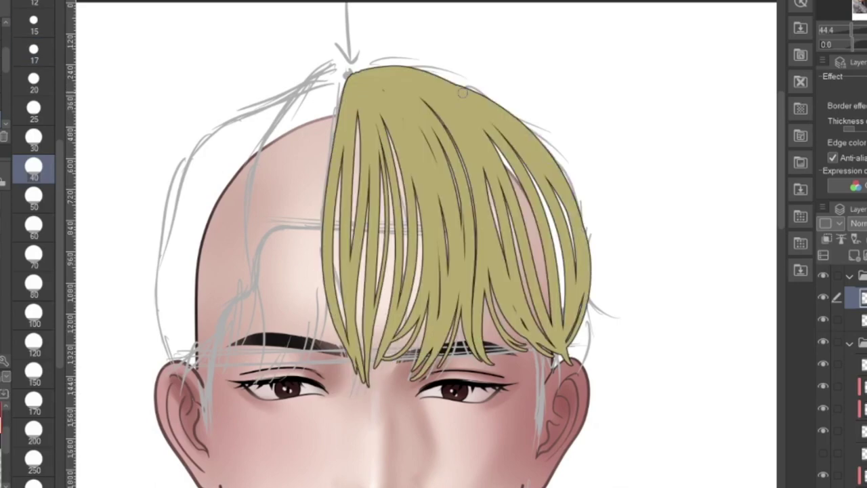
{"action": "scroll", "coordinate": [573, 142], "scroll_direction": "down", "scroll_amount": 2}
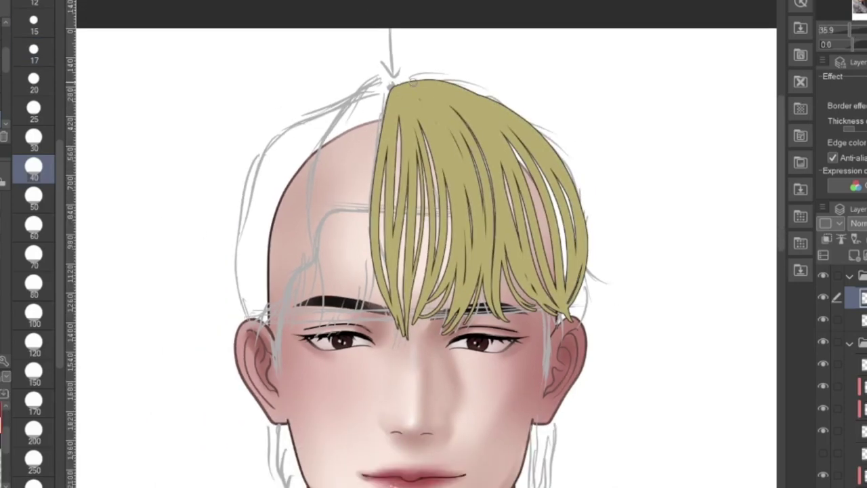
- Flip the canvas horizontally and draw matching fringe strands from the parting point over the centre and the opposite eyebrow
{"action": "key", "text": "h"}
{"action": "scroll", "coordinate": [432, 139], "scroll_direction": "down", "scroll_amount": 3}
{"action": "scroll", "coordinate": [523, 196], "scroll_direction": "up", "scroll_amount": 4}
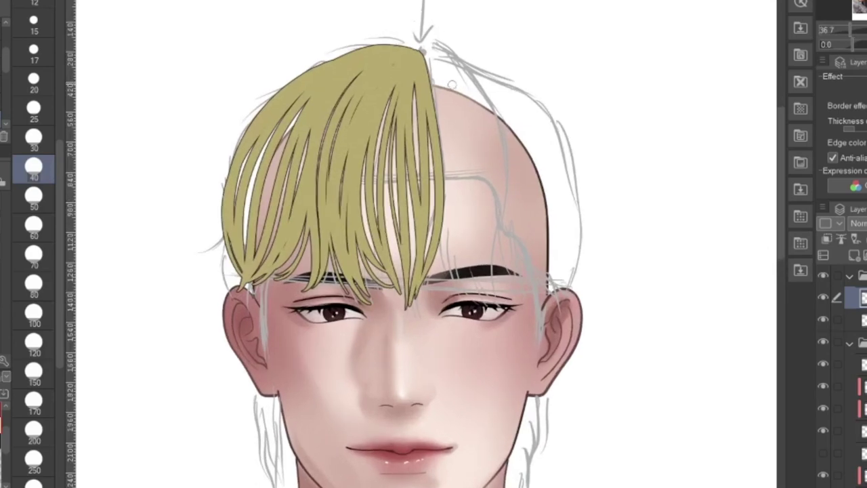
{"action": "mouse_move", "coordinate": [423, 52]}
{"action": "left_mouse_down"}
{"action": "mouse_move", "coordinate": [507, 157]}
{"action": "mouse_move", "coordinate": [503, 294]}
{"action": "mouse_move", "coordinate": [438, 73]}
{"action": "mouse_move", "coordinate": [471, 285]}
{"action": "left_mouse_up"}
{"action": "scroll", "coordinate": [418, 97], "scroll_direction": "up", "scroll_amount": 1}
{"action": "mouse_move", "coordinate": [459, 236]}
{"action": "left_mouse_down"}
{"action": "mouse_move", "coordinate": [500, 305]}
{"action": "mouse_move", "coordinate": [461, 216]}
{"action": "mouse_move", "coordinate": [510, 311]}
{"action": "left_mouse_up"}
{"action": "mouse_move", "coordinate": [506, 306]}
{"action": "left_mouse_down"}
{"action": "mouse_move", "coordinate": [487, 225]}
{"action": "mouse_move", "coordinate": [418, 55]}
{"action": "mouse_move", "coordinate": [500, 192]}
{"action": "mouse_move", "coordinate": [502, 288]}
{"action": "left_mouse_up"}
{"action": "mouse_move", "coordinate": [434, 68]}
{"action": "left_mouse_down"}
{"action": "mouse_move", "coordinate": [488, 284]}
{"action": "mouse_move", "coordinate": [456, 130]}
{"action": "left_mouse_up"}
{"action": "left_click_drag", "start_coordinate": [453, 198], "coordinate": [458, 237]}
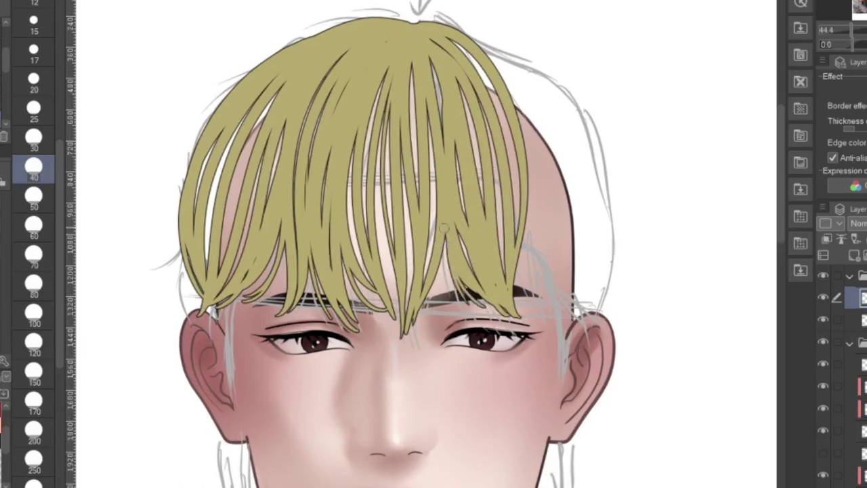
- Cover the remaining bald temple with long curved strands from the crown to the ear, filling out the sketched outer contour
{"action": "mouse_move", "coordinate": [465, 37]}
{"action": "left_mouse_down"}
{"action": "mouse_move", "coordinate": [483, 51]}
{"action": "mouse_move", "coordinate": [587, 230]}
{"action": "mouse_move", "coordinate": [576, 327]}
{"action": "left_mouse_up"}
{"action": "mouse_move", "coordinate": [497, 63]}
{"action": "left_mouse_down"}
{"action": "mouse_move", "coordinate": [545, 304]}
{"action": "mouse_move", "coordinate": [561, 315]}
{"action": "left_mouse_up"}
{"action": "mouse_move", "coordinate": [559, 314]}
{"action": "left_mouse_down"}
{"action": "mouse_move", "coordinate": [535, 119]}
{"action": "mouse_move", "coordinate": [509, 75]}
{"action": "left_mouse_up"}
{"action": "left_click_drag", "start_coordinate": [513, 76], "coordinate": [599, 320]}
{"action": "left_click_drag", "start_coordinate": [596, 321], "coordinate": [559, 274]}
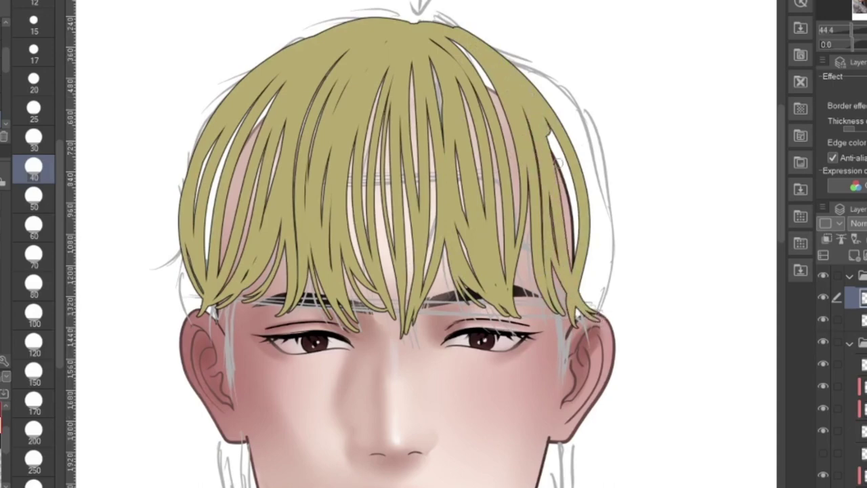
{"action": "left_click_drag", "start_coordinate": [559, 162], "coordinate": [570, 283]}
{"action": "mouse_move", "coordinate": [490, 48]}
{"action": "left_mouse_down"}
{"action": "mouse_move", "coordinate": [582, 130]}
{"action": "mouse_move", "coordinate": [581, 293]}
{"action": "left_mouse_up"}
{"action": "mouse_move", "coordinate": [592, 272]}
{"action": "left_mouse_down"}
{"action": "mouse_move", "coordinate": [554, 102]}
{"action": "mouse_move", "coordinate": [519, 71]}
{"action": "left_mouse_up"}
{"action": "left_click_drag", "start_coordinate": [578, 129], "coordinate": [587, 284]}
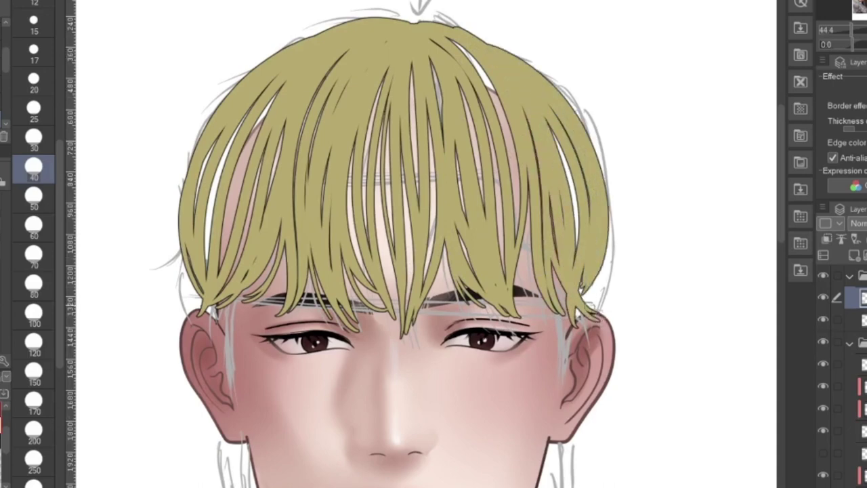
{"action": "left_click_drag", "start_coordinate": [607, 255], "coordinate": [543, 80]}
- Add loose outer strands above the opposite ear, thicken the side hair, and flip the canvas horizontally to balance the silhouette
{"action": "left_click_drag", "start_coordinate": [217, 104], "coordinate": [163, 231]}
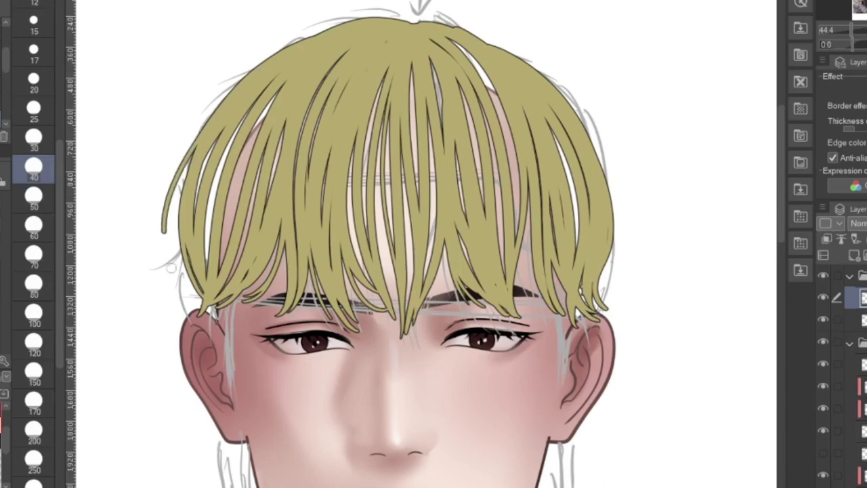
{"action": "left_click_drag", "start_coordinate": [183, 182], "coordinate": [184, 310]}
{"action": "scroll", "coordinate": [447, 28], "scroll_direction": "up", "scroll_amount": 1}
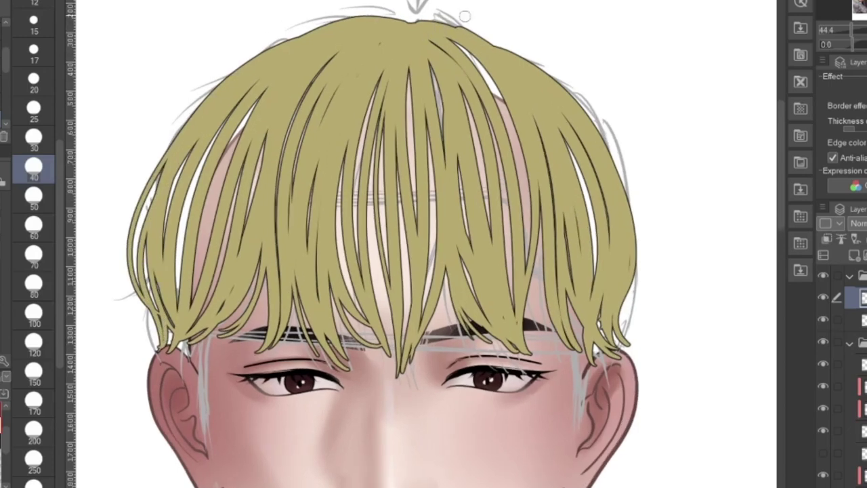
{"action": "left_click_drag", "start_coordinate": [495, 39], "coordinate": [612, 288]}
{"action": "key", "text": "h"}
{"action": "scroll", "coordinate": [265, 186], "scroll_direction": "down", "scroll_amount": 3}
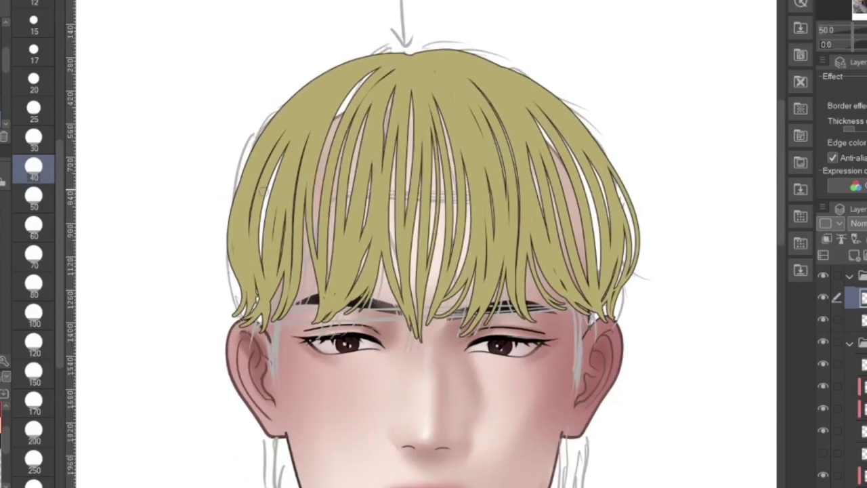
{"action": "scroll", "coordinate": [407, 68], "scroll_direction": "up", "scroll_amount": 1}
{"action": "left_click_drag", "start_coordinate": [435, 63], "coordinate": [597, 235]}
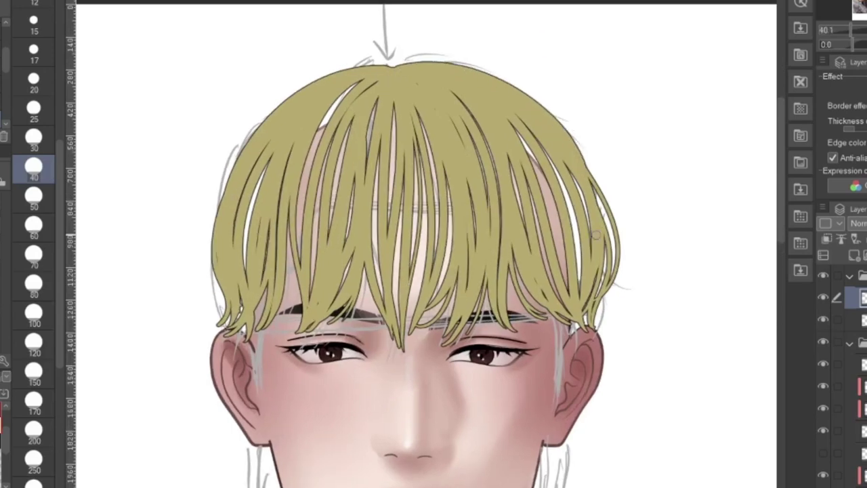
{"action": "scroll", "coordinate": [415, 122], "scroll_direction": "down", "scroll_amount": 5}
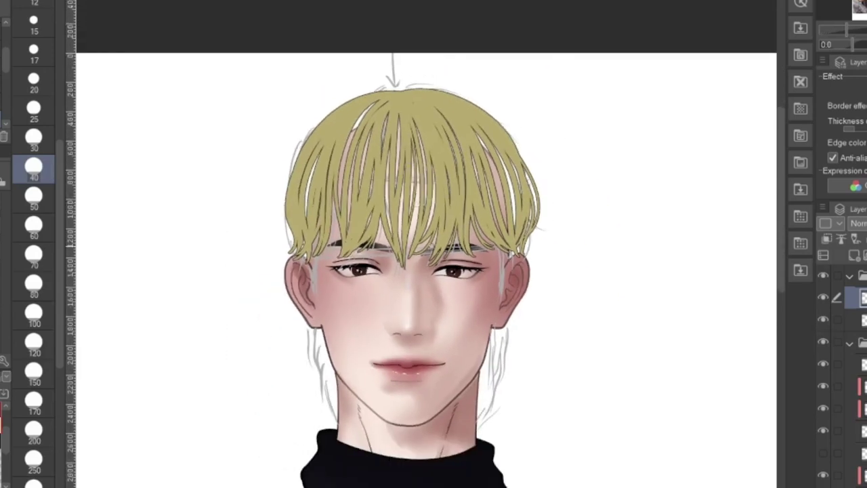
- Draw tapered nape strands behind both sides of the neck, from the earlobes down towards the collar
{"action": "scroll", "coordinate": [335, 407], "scroll_direction": "up", "scroll_amount": 3}
{"action": "scroll", "coordinate": [318, 304], "scroll_direction": "up", "scroll_amount": 1}
{"action": "left_click_drag", "start_coordinate": [311, 297], "coordinate": [309, 397]}
{"action": "left_click_drag", "start_coordinate": [322, 394], "coordinate": [311, 406]}
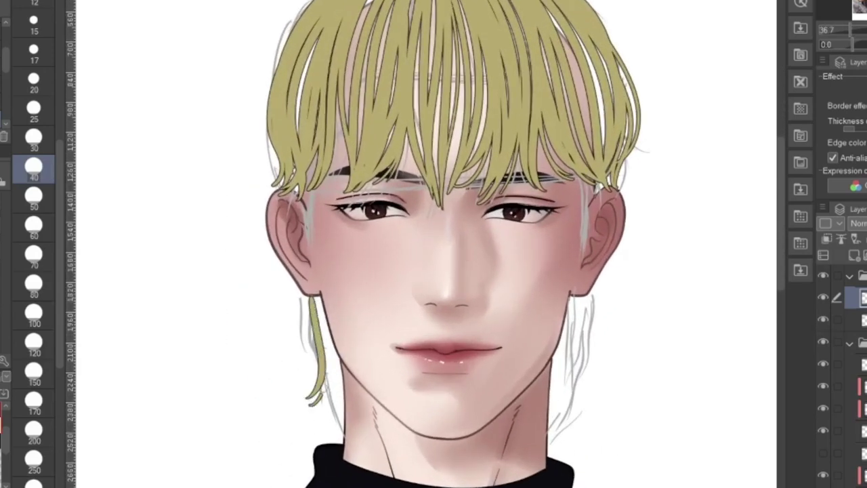
{"action": "mouse_move", "coordinate": [317, 298]}
{"action": "left_mouse_down"}
{"action": "mouse_move", "coordinate": [332, 368]}
{"action": "mouse_move", "coordinate": [315, 418]}
{"action": "left_mouse_up"}
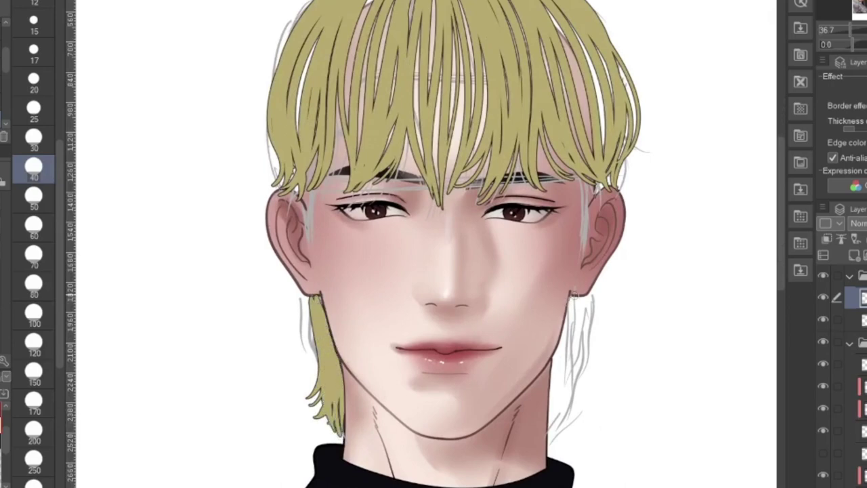
{"action": "mouse_move", "coordinate": [573, 294]}
{"action": "left_mouse_down"}
{"action": "mouse_move", "coordinate": [546, 369]}
{"action": "mouse_move", "coordinate": [552, 417]}
{"action": "left_mouse_up"}
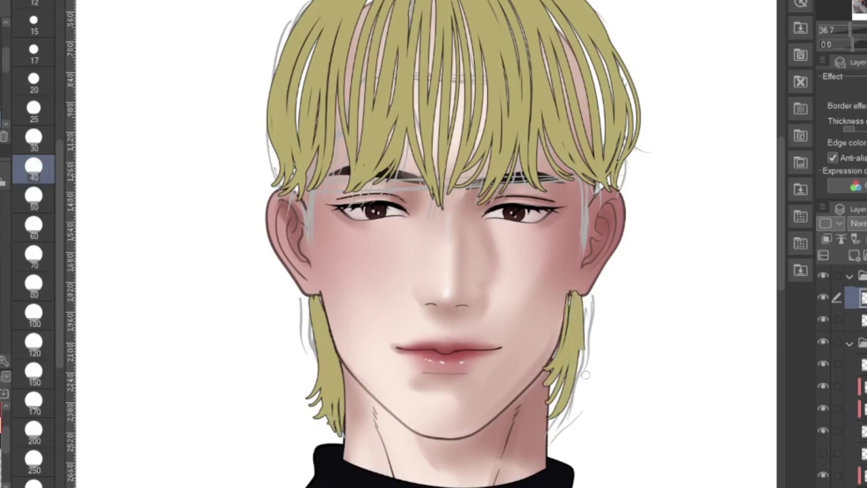
{"action": "scroll", "coordinate": [551, 294], "scroll_direction": "down", "scroll_amount": 2}
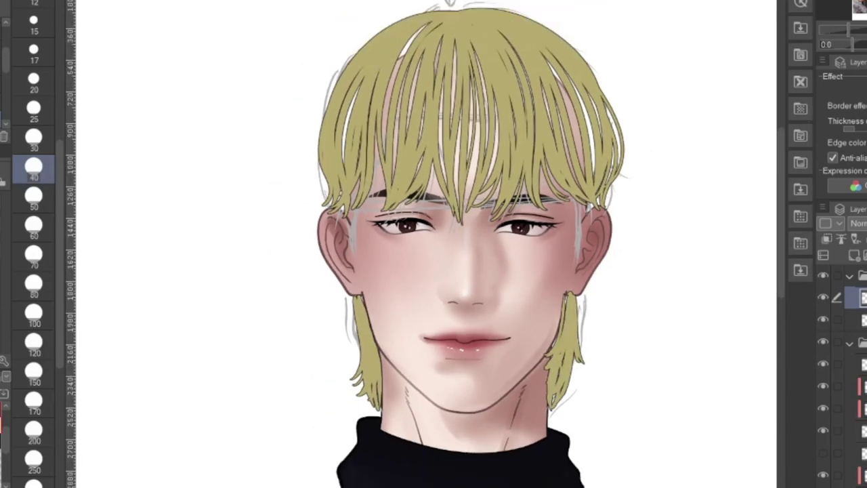
- On a layer beneath the strands, fill the gaps in the hair and paint sideburns beside both ears, using brush size 40
{"action": "key", "text": "h"}
{"action": "scroll", "coordinate": [544, 302], "scroll_direction": "down", "scroll_amount": 2}
{"action": "scroll", "coordinate": [544, 302], "scroll_direction": "up", "scroll_amount": 3}
{"action": "scroll", "coordinate": [522, 284], "scroll_direction": "up", "scroll_amount": 1}
{"action": "left_click_drag", "start_coordinate": [511, 272], "coordinate": [523, 306]}
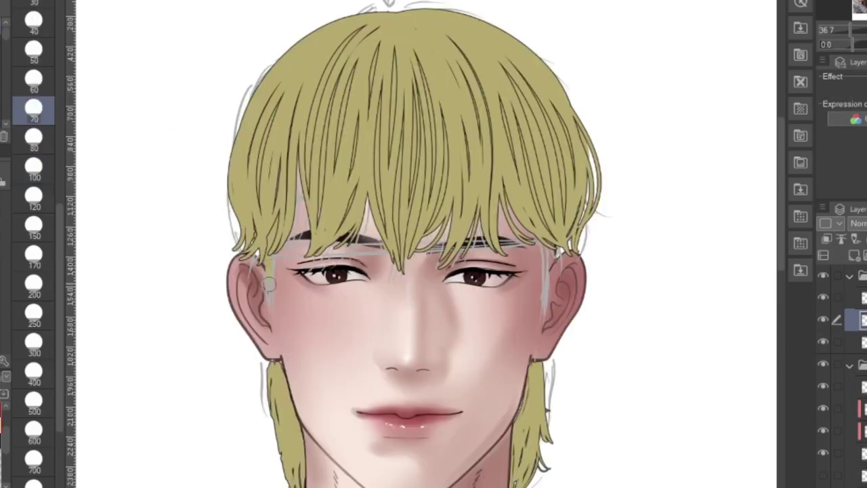
{"action": "left_click", "coordinate": [33, 139]}
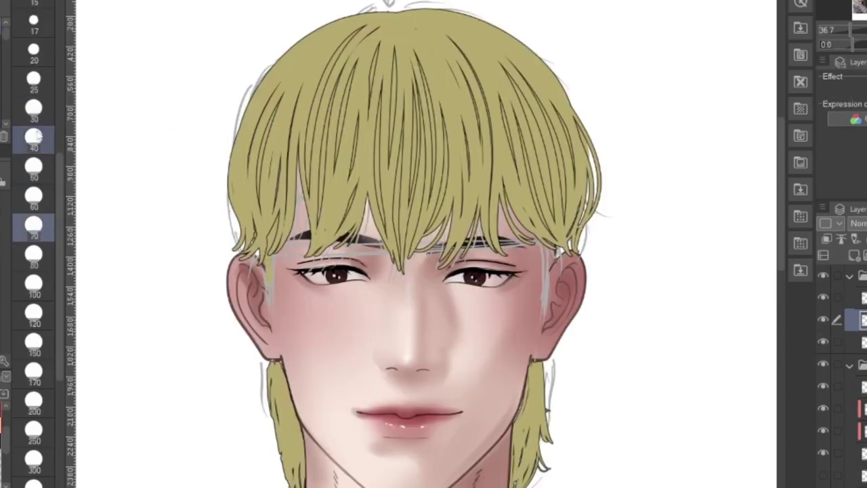
{"action": "scroll", "coordinate": [201, 238], "scroll_direction": "up", "scroll_amount": 4}
{"action": "left_click_drag", "start_coordinate": [283, 261], "coordinate": [282, 293]}
{"action": "scroll", "coordinate": [290, 338], "scroll_direction": "down", "scroll_amount": 1}
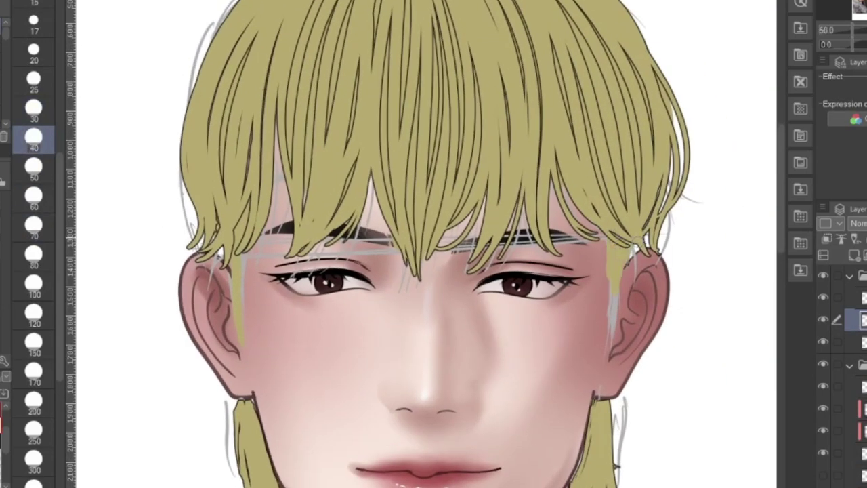
- Replace the trial crown strand with thin overlapping strands from the parting to the fringe, using pen size 25
{"action": "left_click_drag", "start_coordinate": [378, 38], "coordinate": [393, 274]}
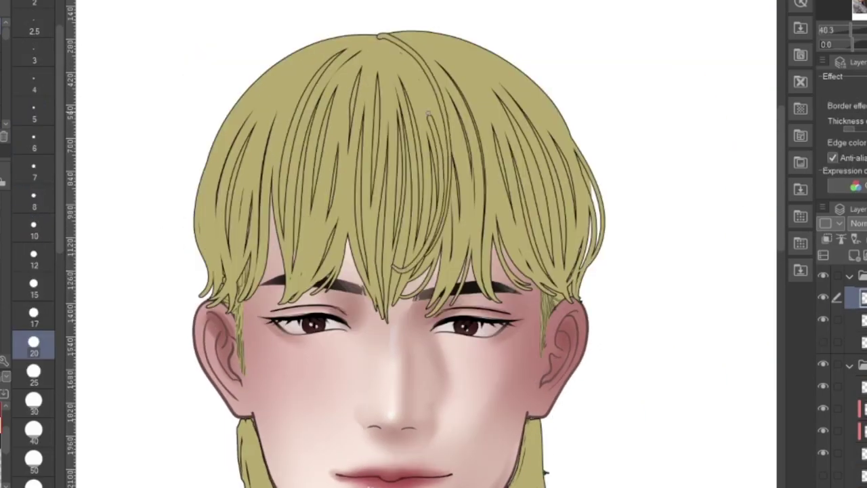
{"action": "left_click", "coordinate": [33, 372]}
{"action": "key", "text": "ctrl+z"}
{"action": "mouse_move", "coordinate": [384, 37]}
{"action": "left_mouse_down"}
{"action": "mouse_move", "coordinate": [363, 276]}
{"action": "mouse_move", "coordinate": [345, 254]}
{"action": "mouse_move", "coordinate": [376, 285]}
{"action": "mouse_move", "coordinate": [367, 303]}
{"action": "left_mouse_up"}
{"action": "scroll", "coordinate": [342, 116], "scroll_direction": "up", "scroll_amount": 1}
{"action": "mouse_move", "coordinate": [382, 30]}
{"action": "left_mouse_down"}
{"action": "mouse_move", "coordinate": [389, 25]}
{"action": "mouse_move", "coordinate": [384, 305]}
{"action": "left_mouse_up"}
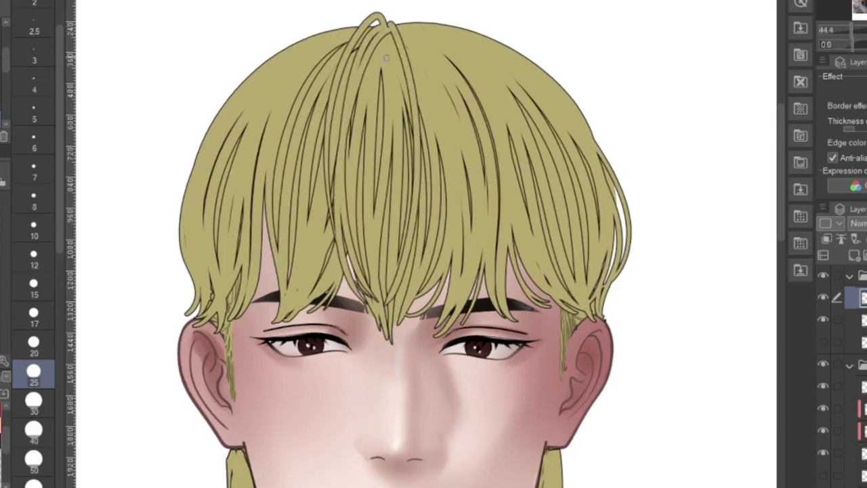
{"action": "left_click_drag", "start_coordinate": [386, 58], "coordinate": [414, 311]}
{"action": "left_click_drag", "start_coordinate": [406, 27], "coordinate": [502, 271]}
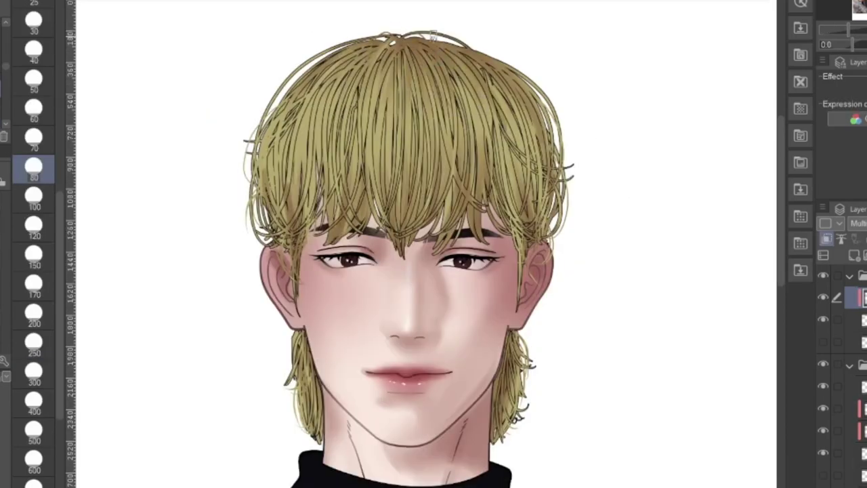
- Shade the crown and sides of the hair on a Multiply layer, switching to larger brush sizes
{"action": "left_click_drag", "start_coordinate": [500, 68], "coordinate": [535, 170]}
{"action": "mouse_move", "coordinate": [386, 43]}
{"action": "left_mouse_down"}
{"action": "mouse_move", "coordinate": [370, 86]}
{"action": "mouse_move", "coordinate": [331, 82]}
{"action": "left_mouse_up"}
{"action": "key", "text": "b"}
{"action": "scroll", "coordinate": [40, 319], "scroll_direction": "down", "scroll_amount": 2}
{"action": "left_click", "coordinate": [39, 319]}
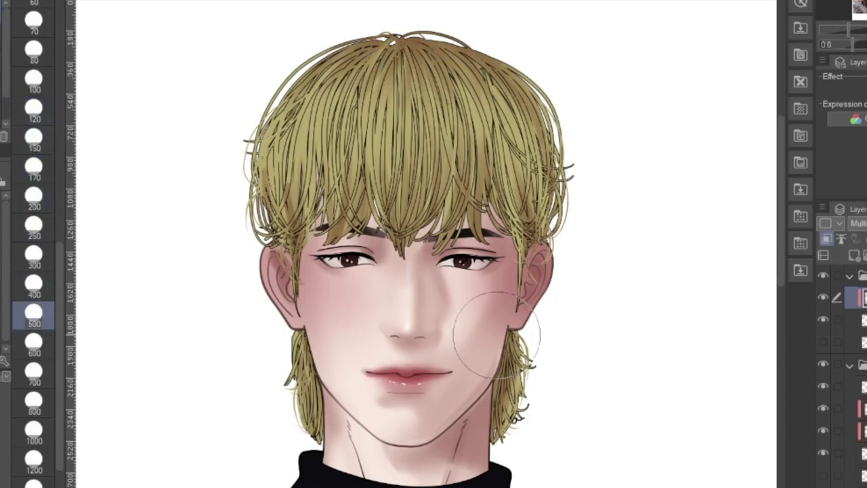
{"action": "left_click", "coordinate": [35, 257]}
{"action": "left_click", "coordinate": [35, 345]}
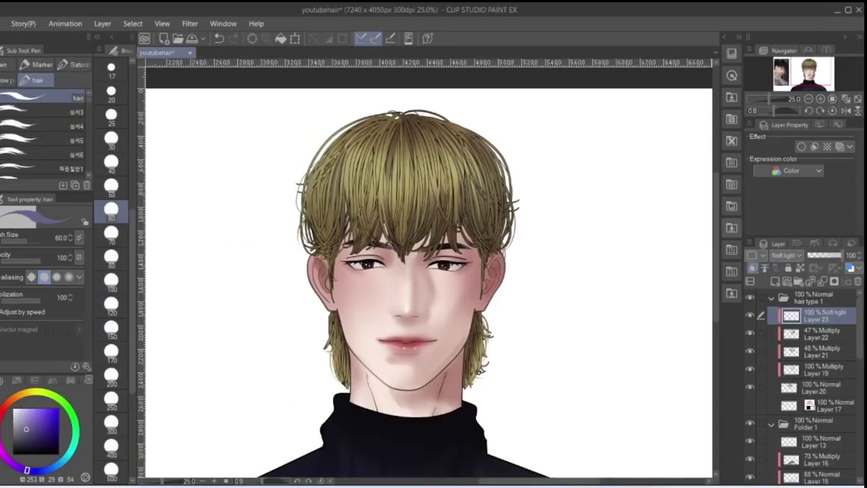
- Paint a white highlight band across the hair on the Soft light layer with a textured hair brush at size 500
{"action": "scroll", "coordinate": [35, 143], "scroll_direction": "down", "scroll_amount": 4}
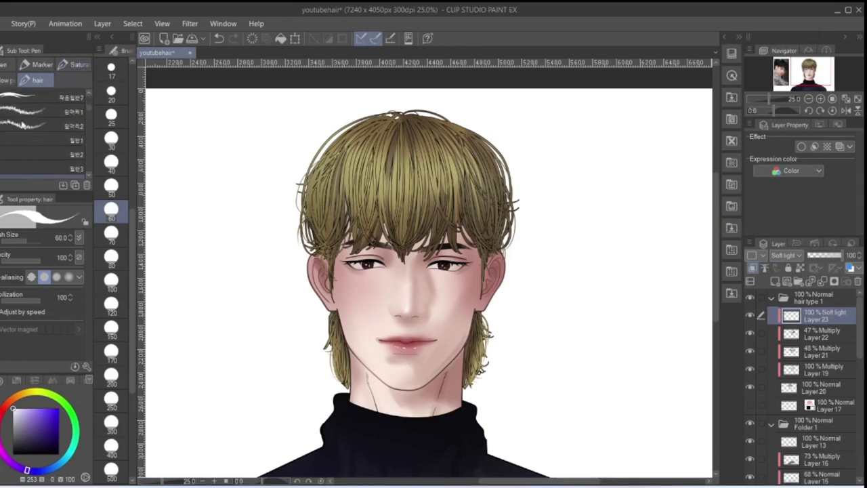
{"action": "left_click", "coordinate": [27, 125]}
{"action": "scroll", "coordinate": [112, 298], "scroll_direction": "down", "scroll_amount": 3}
{"action": "left_click", "coordinate": [111, 353]}
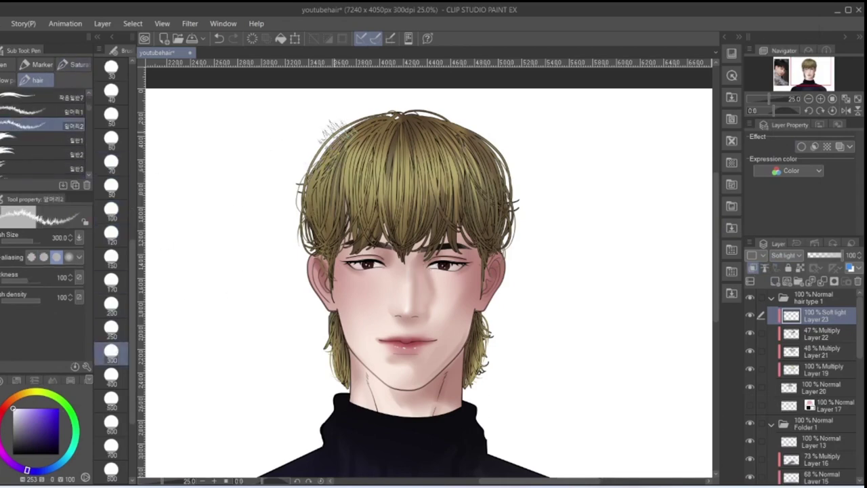
{"action": "mouse_move", "coordinate": [342, 127]}
{"action": "left_mouse_down"}
{"action": "mouse_move", "coordinate": [386, 183]}
{"action": "mouse_move", "coordinate": [468, 146]}
{"action": "left_mouse_up"}
{"action": "scroll", "coordinate": [393, 317], "scroll_direction": "down", "scroll_amount": 2}
{"action": "left_click", "coordinate": [219, 39]}
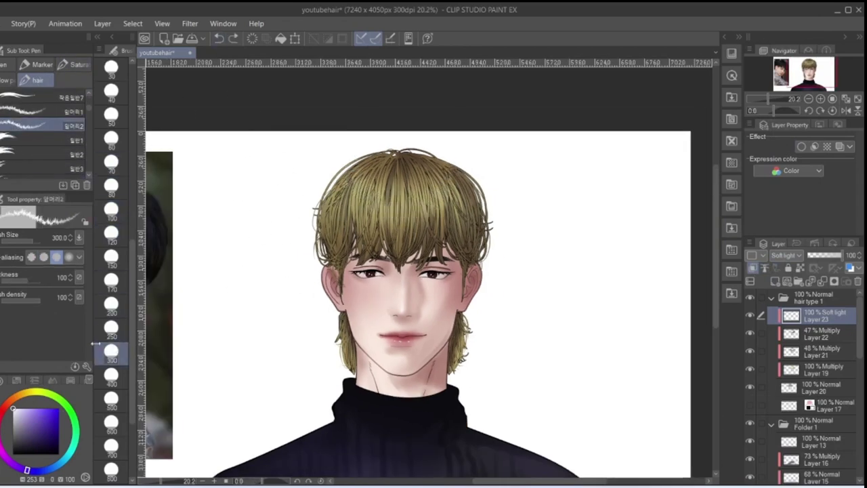
{"action": "left_click", "coordinate": [111, 401]}
{"action": "mouse_move", "coordinate": [466, 176]}
{"action": "left_mouse_down"}
{"action": "mouse_move", "coordinate": [367, 195]}
{"action": "mouse_move", "coordinate": [342, 177]}
{"action": "left_mouse_up"}
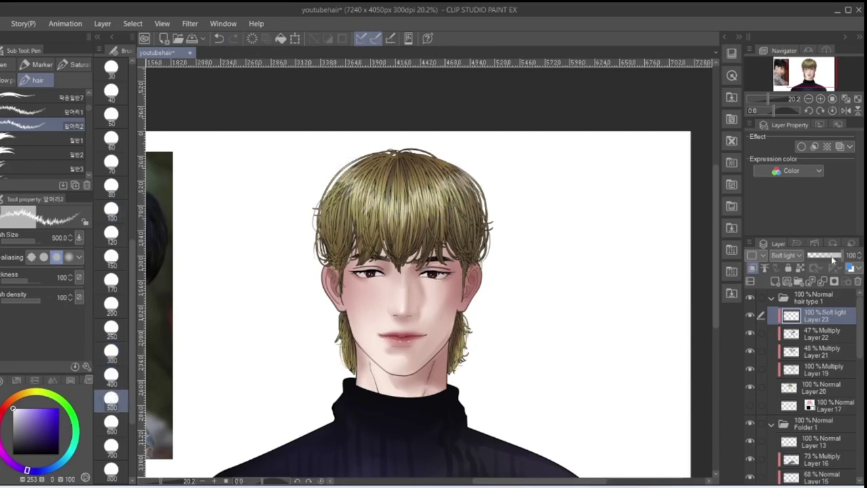
- Reduce the Soft light highlight layer to 68% opacity and soften the highlight with a blending brush at size 250
{"action": "left_click", "coordinate": [832, 256]}
{"action": "key", "text": "j"}
{"action": "left_click", "coordinate": [112, 282]}
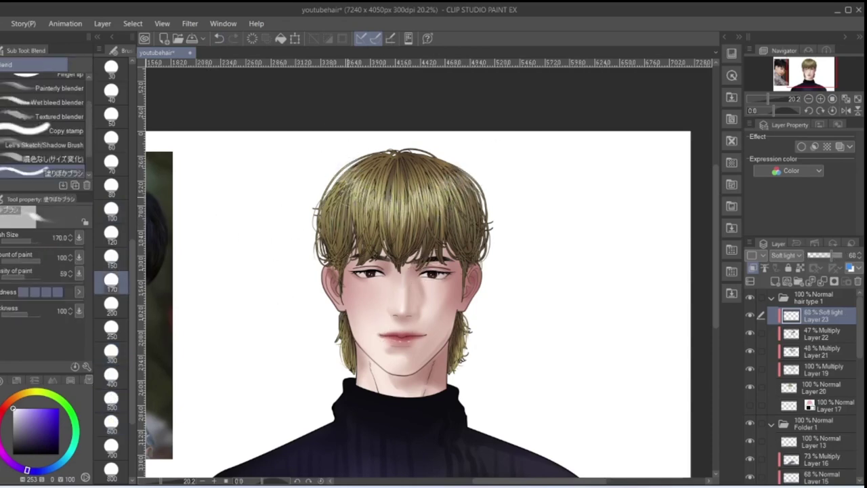
{"action": "left_click", "coordinate": [111, 330]}
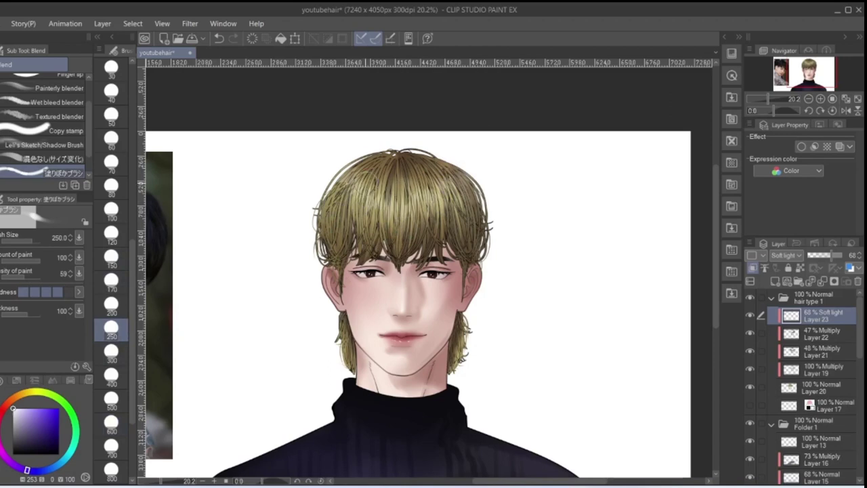
{"action": "scroll", "coordinate": [359, 391], "scroll_direction": "up", "scroll_amount": 1}
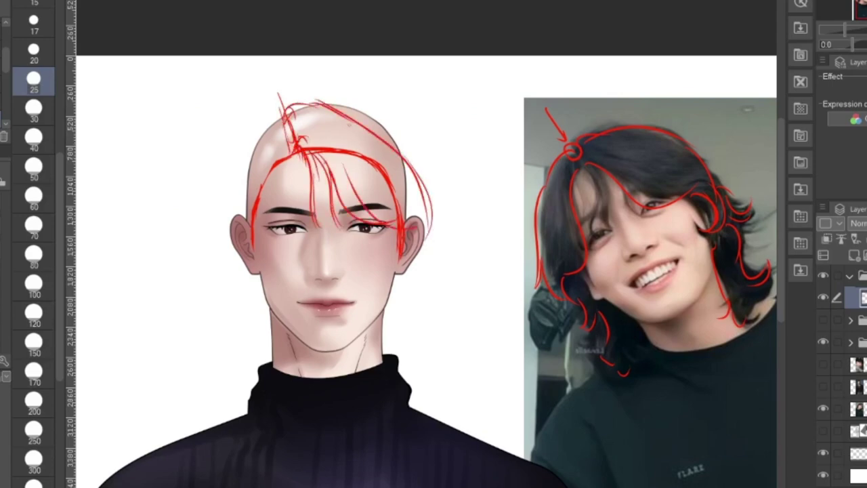
- Sketch the crown outline and long side hair with flicked ends in red on the ear side away from the parting, following the reference
{"action": "mouse_move", "coordinate": [263, 109]}
{"action": "left_mouse_down"}
{"action": "mouse_move", "coordinate": [309, 101]}
{"action": "mouse_move", "coordinate": [411, 203]}
{"action": "mouse_move", "coordinate": [418, 257]}
{"action": "left_mouse_up"}
{"action": "scroll", "coordinate": [399, 257], "scroll_direction": "down", "scroll_amount": 1}
{"action": "scroll", "coordinate": [385, 240], "scroll_direction": "up", "scroll_amount": 2}
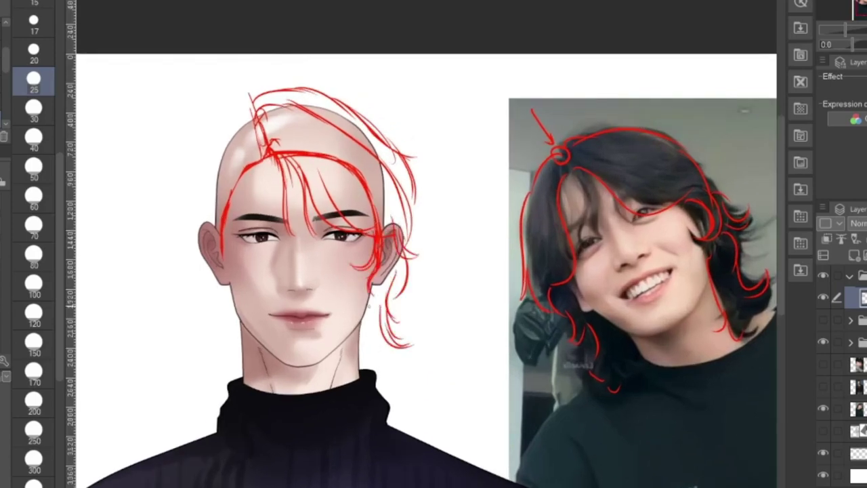
- Flip the canvas view and sketch the hair on the parting side, falling past the ear to the collar
{"action": "key", "text": "h"}
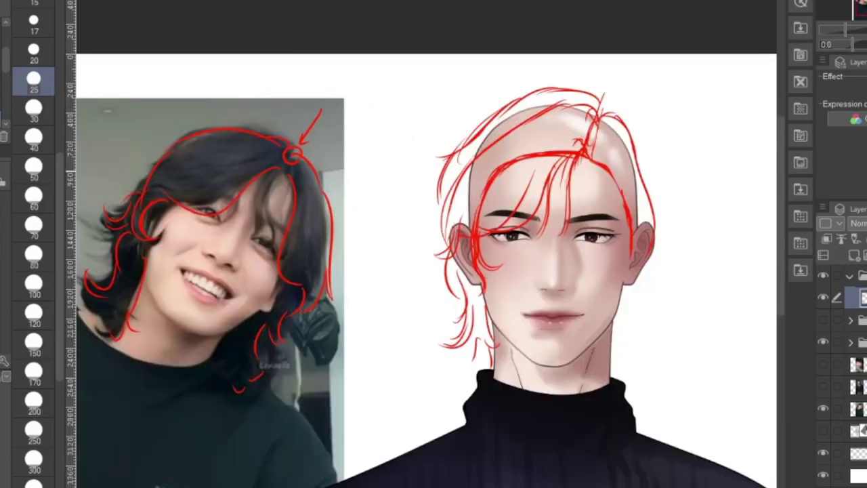
{"action": "scroll", "coordinate": [427, 271], "scroll_direction": "down", "scroll_amount": 1}
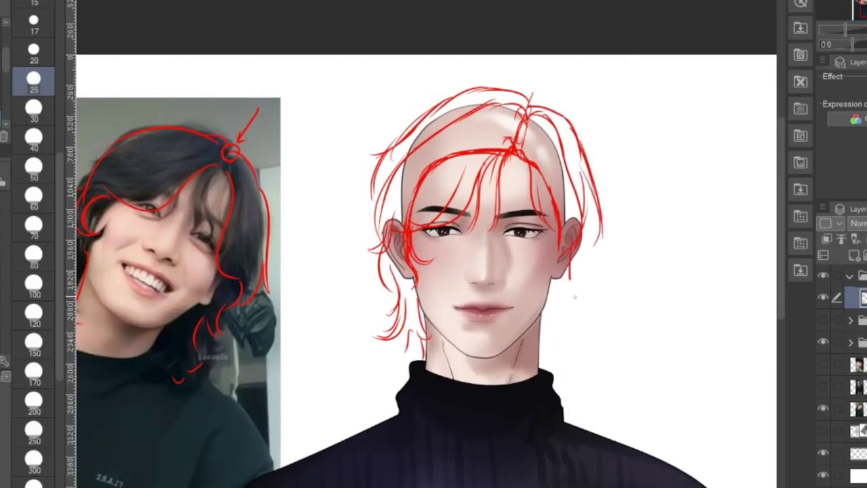
{"action": "left_click_drag", "start_coordinate": [568, 294], "coordinate": [558, 344]}
{"action": "scroll", "coordinate": [420, 230], "scroll_direction": "down", "scroll_amount": 2}
{"action": "scroll", "coordinate": [586, 308], "scroll_direction": "up", "scroll_amount": 1}
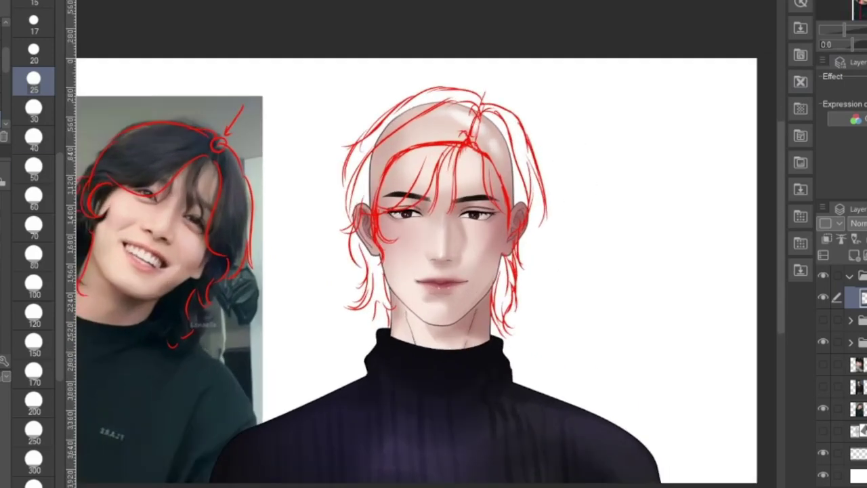
- Push the crown outline of the red sketch outward for more volume with a warping brush at size 1500
{"action": "scroll", "coordinate": [33, 345], "scroll_direction": "down", "scroll_amount": 3}
{"action": "left_click", "coordinate": [34, 432]}
{"action": "mouse_move", "coordinate": [380, 84]}
{"action": "left_mouse_down"}
{"action": "mouse_move", "coordinate": [365, 94]}
{"action": "mouse_move", "coordinate": [330, 90]}
{"action": "left_mouse_up"}
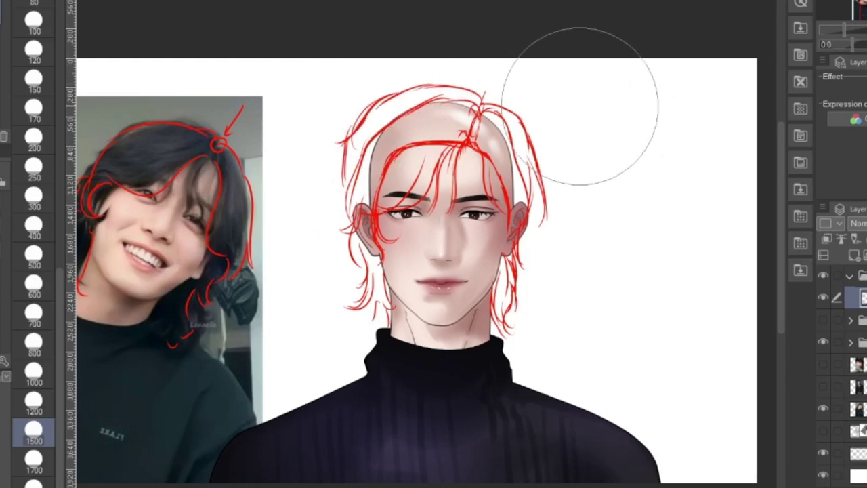
{"action": "left_click_drag", "start_coordinate": [479, 73], "coordinate": [473, 57]}
{"action": "key", "text": "p"}
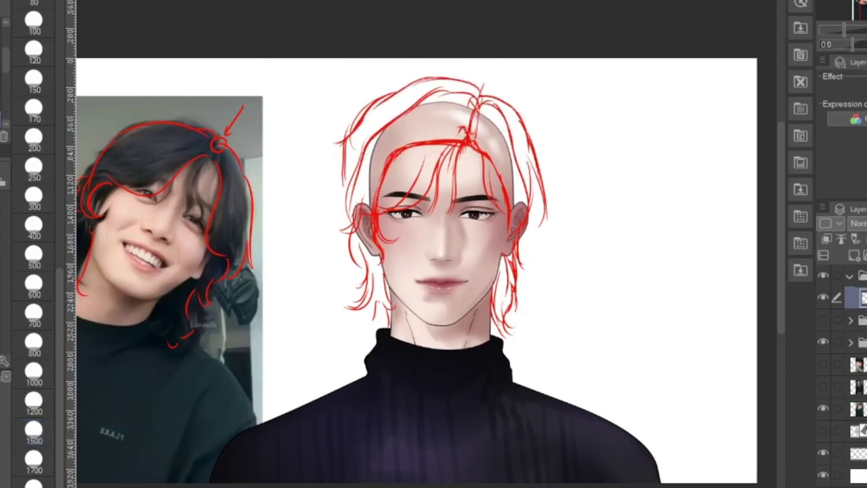
- Lower the opacity of the red sketch layer and add a new layer for the hair painting
{"action": "left_click", "coordinate": [866, 224]}
{"action": "left_click", "coordinate": [854, 256]}
{"action": "scroll", "coordinate": [548, 144], "scroll_direction": "up", "scroll_amount": 1}
{"action": "key", "text": "b"}
{"action": "key", "text": "b"}
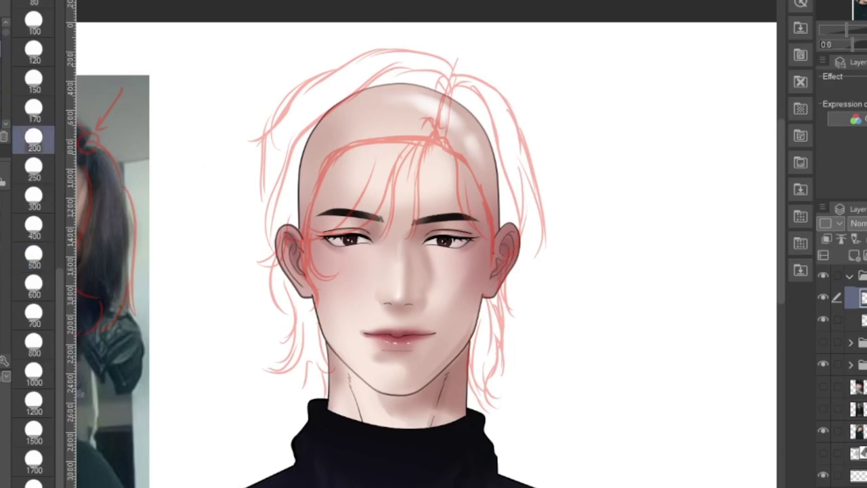
{"action": "left_click_drag", "start_coordinate": [405, 127], "coordinate": [380, 181]}
{"action": "key", "text": "ctrl+z"}
{"action": "scroll", "coordinate": [403, 142], "scroll_direction": "up", "scroll_amount": 1}
{"action": "left_click", "coordinate": [2, 81]}
{"action": "left_click_drag", "start_coordinate": [437, 115], "coordinate": [376, 206]}
{"action": "key", "text": "ctrl+z"}
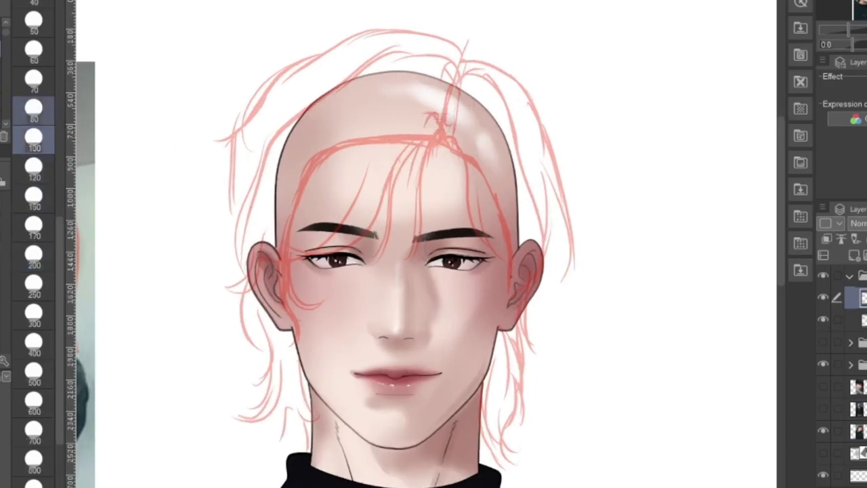
- Flip the canvas view and draw thin dark brown strands from the parting point down to the inner eyebrows
{"action": "left_click", "coordinate": [2, 118]}
{"action": "key", "text": "h"}
{"action": "scroll", "coordinate": [395, 137], "scroll_direction": "up", "scroll_amount": 3}
{"action": "left_click_drag", "start_coordinate": [393, 136], "coordinate": [431, 295]}
{"action": "mouse_move", "coordinate": [415, 337]}
{"action": "left_mouse_down"}
{"action": "mouse_move", "coordinate": [451, 250]}
{"action": "mouse_move", "coordinate": [368, 129]}
{"action": "left_mouse_up"}
{"action": "mouse_move", "coordinate": [343, 143]}
{"action": "left_mouse_down"}
{"action": "mouse_move", "coordinate": [362, 123]}
{"action": "mouse_move", "coordinate": [451, 325]}
{"action": "left_mouse_up"}
{"action": "mouse_move", "coordinate": [467, 325]}
{"action": "left_mouse_down"}
{"action": "mouse_move", "coordinate": [432, 237]}
{"action": "mouse_move", "coordinate": [354, 127]}
{"action": "left_mouse_up"}
{"action": "scroll", "coordinate": [354, 156], "scroll_direction": "down", "scroll_amount": 2}
{"action": "scroll", "coordinate": [427, 238], "scroll_direction": "up", "scroll_amount": 1}
{"action": "left_click", "coordinate": [34, 257]}
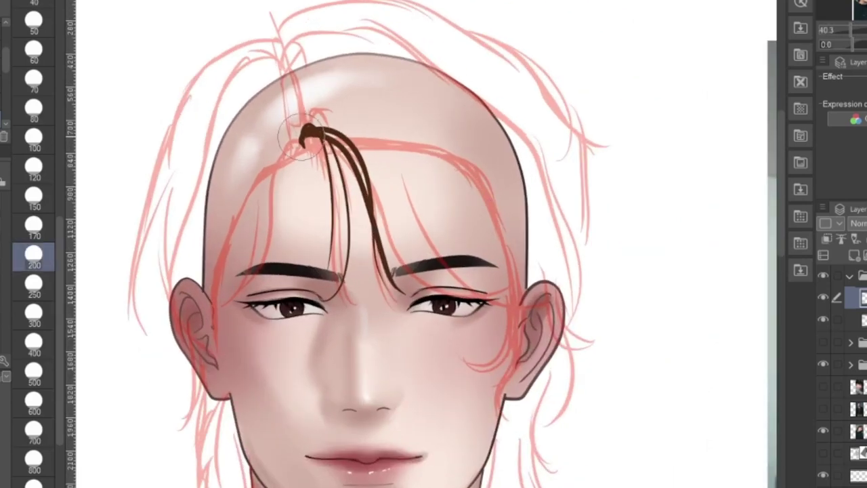
{"action": "mouse_move", "coordinate": [305, 142]}
{"action": "left_mouse_down"}
{"action": "mouse_move", "coordinate": [547, 294]}
{"action": "mouse_move", "coordinate": [340, 146]}
{"action": "mouse_move", "coordinate": [413, 236]}
{"action": "mouse_move", "coordinate": [483, 288]}
{"action": "left_mouse_up"}
{"action": "key", "text": "ctrl+z"}
- Block in the swept fringe from the parting to above the ear in solid dark brown at brush size 100
{"action": "mouse_move", "coordinate": [460, 281]}
{"action": "left_mouse_down"}
{"action": "mouse_move", "coordinate": [377, 204]}
{"action": "mouse_move", "coordinate": [369, 157]}
{"action": "mouse_move", "coordinate": [458, 262]}
{"action": "left_mouse_up"}
{"action": "scroll", "coordinate": [370, 159], "scroll_direction": "down", "scroll_amount": 1}
{"action": "left_click", "coordinate": [34, 141]}
{"action": "mouse_move", "coordinate": [291, 124]}
{"action": "left_mouse_down"}
{"action": "mouse_move", "coordinate": [420, 117]}
{"action": "mouse_move", "coordinate": [546, 281]}
{"action": "left_mouse_up"}
{"action": "mouse_move", "coordinate": [540, 295]}
{"action": "left_mouse_down"}
{"action": "mouse_move", "coordinate": [431, 152]}
{"action": "mouse_move", "coordinate": [354, 118]}
{"action": "left_mouse_up"}
{"action": "left_click_drag", "start_coordinate": [359, 122], "coordinate": [491, 278]}
{"action": "mouse_move", "coordinate": [290, 102]}
{"action": "left_mouse_down"}
{"action": "mouse_move", "coordinate": [506, 170]}
{"action": "mouse_move", "coordinate": [541, 304]}
{"action": "left_mouse_up"}
{"action": "mouse_move", "coordinate": [542, 265]}
{"action": "left_mouse_down"}
{"action": "mouse_move", "coordinate": [320, 86]}
{"action": "mouse_move", "coordinate": [405, 84]}
{"action": "left_mouse_up"}
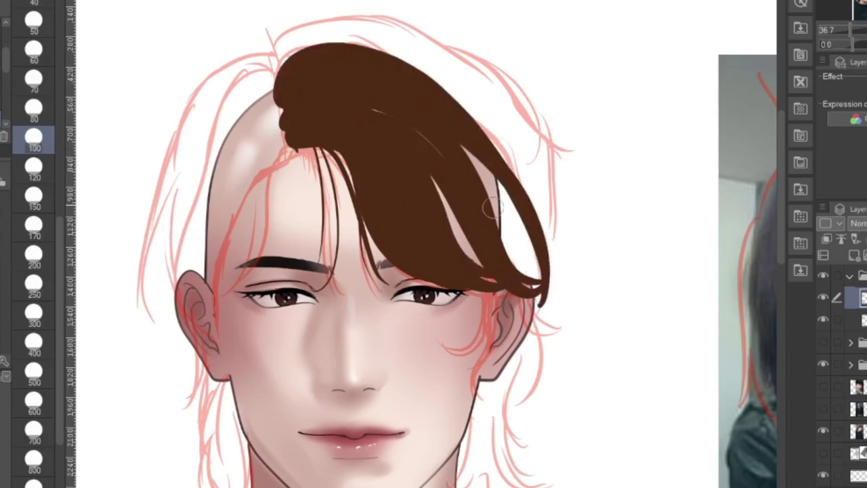
{"action": "left_click_drag", "start_coordinate": [470, 155], "coordinate": [511, 284]}
{"action": "mouse_move", "coordinate": [497, 190]}
{"action": "left_mouse_down"}
{"action": "mouse_move", "coordinate": [524, 256]}
{"action": "mouse_move", "coordinate": [510, 218]}
{"action": "mouse_move", "coordinate": [377, 138]}
{"action": "left_mouse_up"}
{"action": "scroll", "coordinate": [309, 152], "scroll_direction": "up", "scroll_amount": 3}
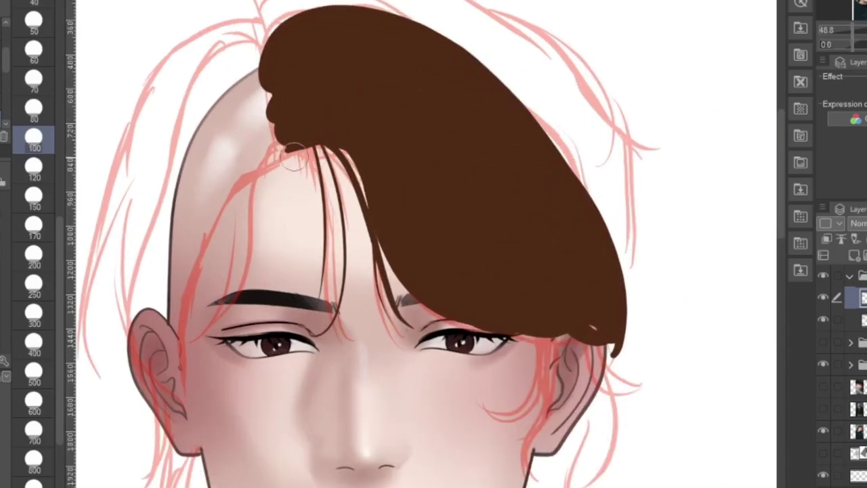
- Extend the brown hair up to the sketched crown outline and fill the gap between outline and fringe
{"action": "scroll", "coordinate": [309, 237], "scroll_direction": "down", "scroll_amount": 3}
{"action": "scroll", "coordinate": [277, 94], "scroll_direction": "up", "scroll_amount": 2}
{"action": "mouse_move", "coordinate": [278, 126]}
{"action": "left_mouse_down"}
{"action": "mouse_move", "coordinate": [270, 73]}
{"action": "mouse_move", "coordinate": [512, 100]}
{"action": "left_mouse_up"}
{"action": "left_click_drag", "start_coordinate": [455, 70], "coordinate": [596, 312]}
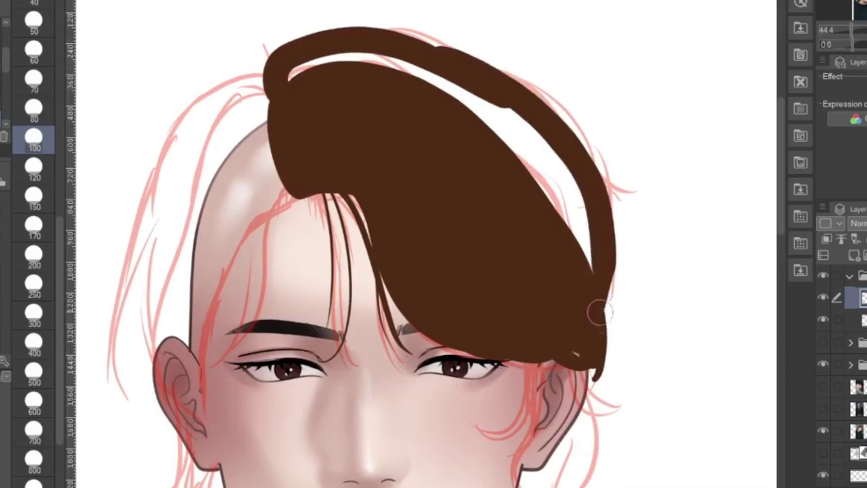
{"action": "left_click_drag", "start_coordinate": [586, 240], "coordinate": [501, 114]}
{"action": "mouse_move", "coordinate": [405, 43]}
{"action": "left_mouse_down"}
{"action": "mouse_move", "coordinate": [511, 97]}
{"action": "mouse_move", "coordinate": [298, 71]}
{"action": "left_mouse_up"}
{"action": "left_click_drag", "start_coordinate": [298, 72], "coordinate": [592, 271]}
{"action": "mouse_move", "coordinate": [592, 271]}
{"action": "left_mouse_down"}
{"action": "mouse_move", "coordinate": [457, 97]}
{"action": "mouse_move", "coordinate": [575, 231]}
{"action": "left_mouse_up"}
{"action": "scroll", "coordinate": [437, 74], "scroll_direction": "down", "scroll_amount": 3}
{"action": "scroll", "coordinate": [530, 289], "scroll_direction": "up", "scroll_amount": 3}
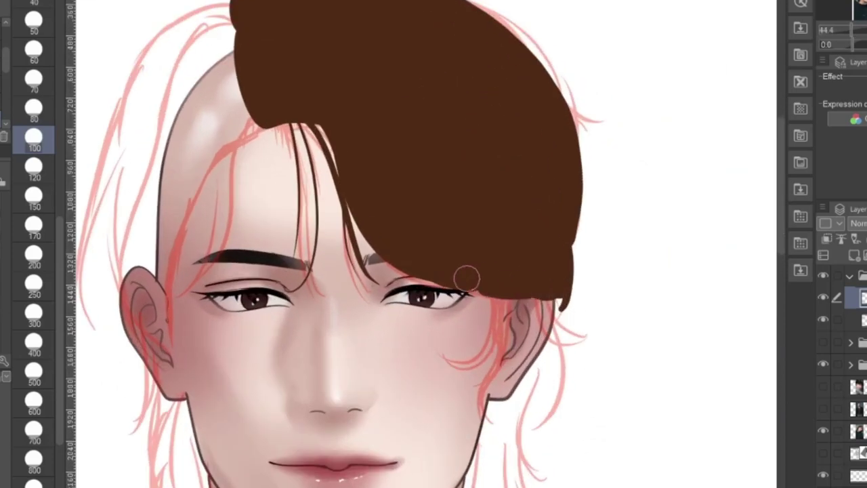
- Paint brown hair from the parting over the bald temple on the parting side with size 100 strokes
{"action": "scroll", "coordinate": [529, 160], "scroll_direction": "down", "scroll_amount": 4}
{"action": "scroll", "coordinate": [339, 127], "scroll_direction": "up", "scroll_amount": 2}
{"action": "left_click_drag", "start_coordinate": [351, 134], "coordinate": [286, 206]}
{"action": "left_click_drag", "start_coordinate": [339, 109], "coordinate": [277, 165]}
{"action": "left_click_drag", "start_coordinate": [332, 66], "coordinate": [274, 121]}
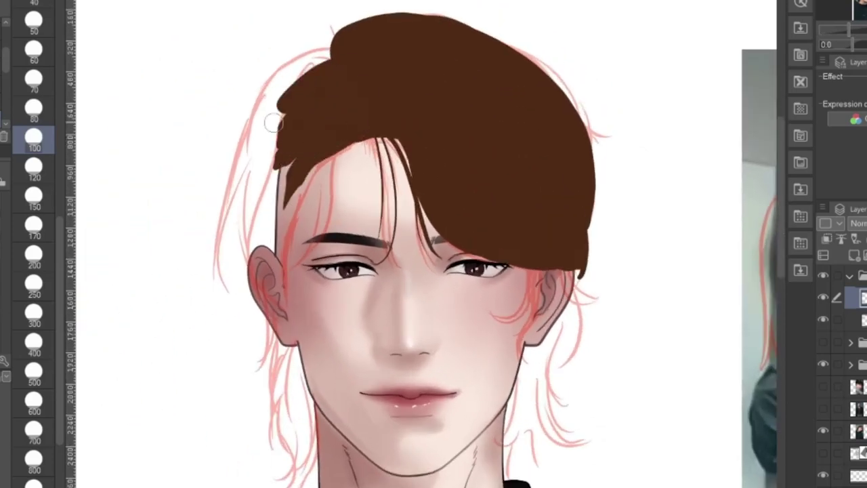
- Reduce the brush size to 50 and draw curved fringe strands from the parting-side hairline toward the ear
{"action": "key", "text": "bracketleft"}
{"action": "key", "text": "bracketleft"}
{"action": "key", "text": "bracketleft"}
{"action": "key", "text": "bracketleft"}
{"action": "mouse_move", "coordinate": [350, 139]}
{"action": "left_mouse_down"}
{"action": "mouse_move", "coordinate": [318, 239]}
{"action": "mouse_move", "coordinate": [263, 267]}
{"action": "left_mouse_up"}
{"action": "left_click_drag", "start_coordinate": [318, 163], "coordinate": [294, 254]}
{"action": "scroll", "coordinate": [368, 166], "scroll_direction": "up", "scroll_amount": 3}
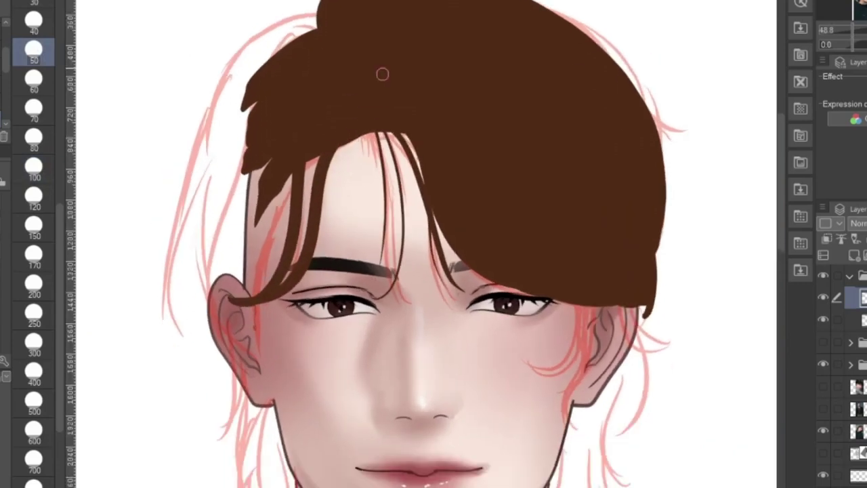
- Draw brown side locks at size 50 on the fuller side, curling onto the cheek and falling past the ear to the neck
{"action": "scroll", "coordinate": [382, 74], "scroll_direction": "down", "scroll_amount": 4}
{"action": "scroll", "coordinate": [512, 211], "scroll_direction": "up", "scroll_amount": 3}
{"action": "mouse_move", "coordinate": [512, 211]}
{"action": "left_mouse_down"}
{"action": "mouse_move", "coordinate": [509, 298]}
{"action": "mouse_move", "coordinate": [484, 295]}
{"action": "left_mouse_up"}
{"action": "key", "text": "ctrl+z"}
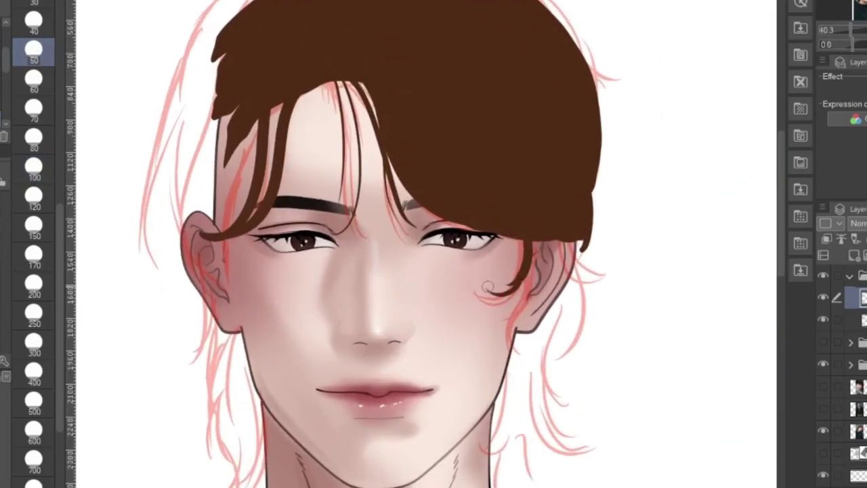
{"action": "left_click_drag", "start_coordinate": [525, 276], "coordinate": [500, 302]}
{"action": "left_click_drag", "start_coordinate": [537, 244], "coordinate": [540, 390]}
{"action": "left_click_drag", "start_coordinate": [521, 306], "coordinate": [499, 405]}
{"action": "left_click_drag", "start_coordinate": [525, 367], "coordinate": [481, 449]}
{"action": "scroll", "coordinate": [502, 322], "scroll_direction": "down", "scroll_amount": 1}
{"action": "scroll", "coordinate": [558, 239], "scroll_direction": "up", "scroll_amount": 1}
- Add flicked outer strands behind the ear and pointed ends down to the collar on the fuller side
{"action": "mouse_move", "coordinate": [567, 246]}
{"action": "left_mouse_down"}
{"action": "mouse_move", "coordinate": [597, 281]}
{"action": "mouse_move", "coordinate": [590, 285]}
{"action": "left_mouse_up"}
{"action": "left_click_drag", "start_coordinate": [574, 248], "coordinate": [542, 374]}
{"action": "left_click_drag", "start_coordinate": [585, 293], "coordinate": [562, 372]}
{"action": "left_click_drag", "start_coordinate": [557, 282], "coordinate": [569, 437]}
{"action": "scroll", "coordinate": [540, 177], "scroll_direction": "down", "scroll_amount": 2}
{"action": "scroll", "coordinate": [530, 356], "scroll_direction": "up", "scroll_amount": 1}
{"action": "left_click_drag", "start_coordinate": [529, 351], "coordinate": [518, 424]}
{"action": "left_click_drag", "start_coordinate": [521, 369], "coordinate": [501, 463]}
{"action": "left_click_drag", "start_coordinate": [499, 381], "coordinate": [489, 446]}
- Fill the gaps between the side locks around the ear with brown at brush size 80
{"action": "left_click", "coordinate": [34, 141]}
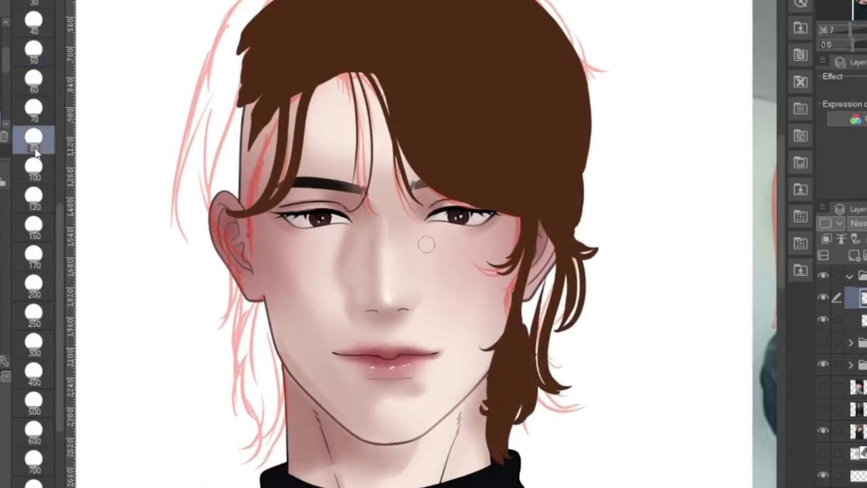
{"action": "left_click_drag", "start_coordinate": [542, 222], "coordinate": [526, 346]}
{"action": "left_click_drag", "start_coordinate": [534, 284], "coordinate": [540, 317]}
{"action": "left_click_drag", "start_coordinate": [573, 248], "coordinate": [566, 311]}
{"action": "scroll", "coordinate": [504, 203], "scroll_direction": "down", "scroll_amount": 2}
{"action": "scroll", "coordinate": [504, 204], "scroll_direction": "down", "scroll_amount": 3}
{"action": "scroll", "coordinate": [527, 298], "scroll_direction": "up", "scroll_amount": 2}
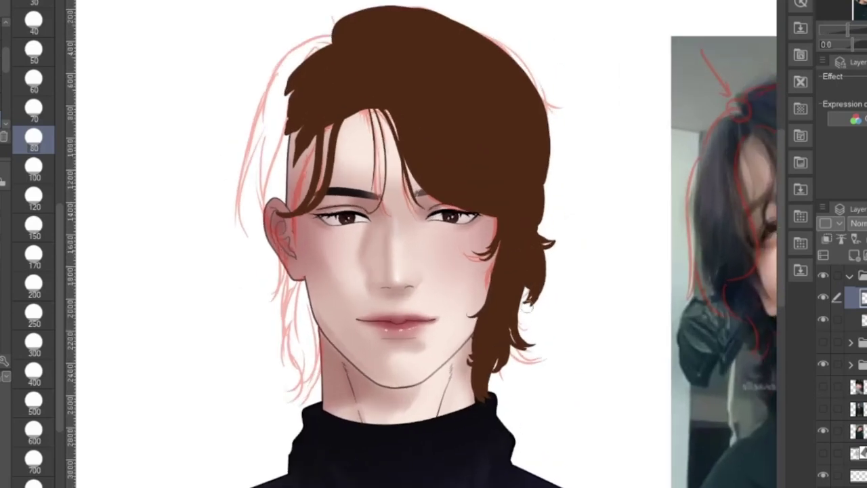
- Flip the canvas view and draw brown strands from the parting-side hairline down over the ear
{"action": "scroll", "coordinate": [317, 324], "scroll_direction": "up", "scroll_amount": 1}
{"action": "scroll", "coordinate": [351, 243], "scroll_direction": "down", "scroll_amount": 3}
{"action": "key", "text": "h"}
{"action": "scroll", "coordinate": [535, 183], "scroll_direction": "up", "scroll_amount": 3}
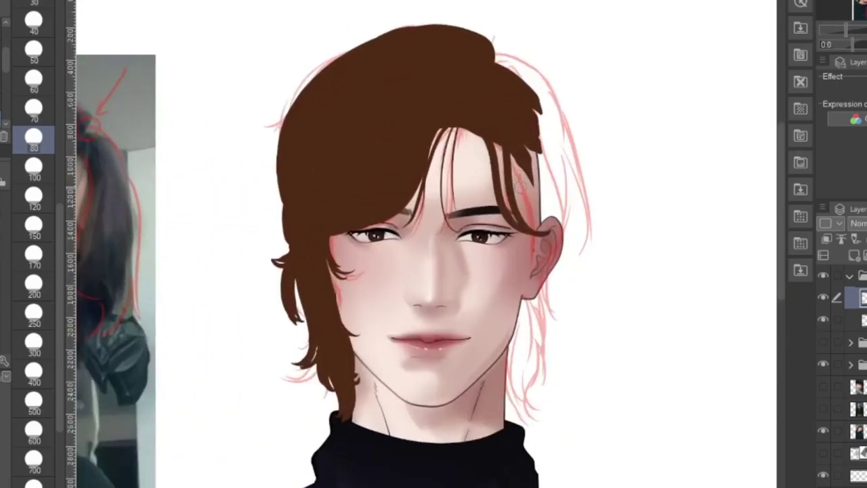
{"action": "left_click_drag", "start_coordinate": [499, 147], "coordinate": [576, 298]}
{"action": "left_click_drag", "start_coordinate": [557, 259], "coordinate": [576, 300]}
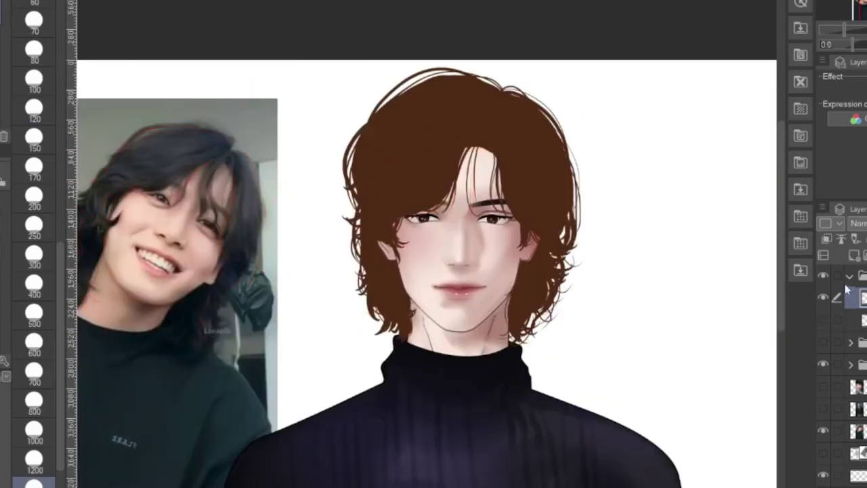
- Paint near-black shadow over the parting and behind the parting-side ear on a clipped Multiply layer at brush size 500
{"action": "left_click", "coordinate": [859, 3]}
{"action": "key", "text": "p"}
{"action": "scroll", "coordinate": [540, 113], "scroll_direction": "up", "scroll_amount": 3}
{"action": "left_click_drag", "start_coordinate": [470, 110], "coordinate": [494, 163]}
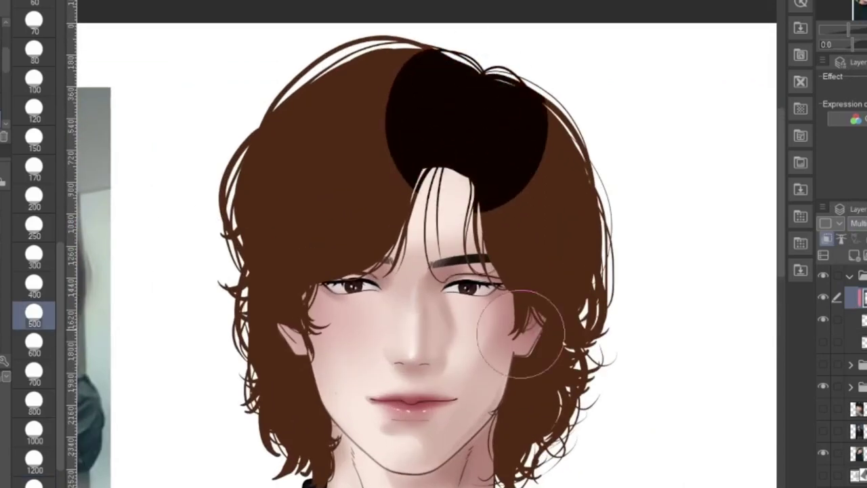
{"action": "left_click_drag", "start_coordinate": [522, 333], "coordinate": [623, 375]}
- Switch to the base hair layer and fill in hair below the parting-side ear along the jaw at brush size 60
{"action": "key", "text": "alt+bracketleft"}
{"action": "left_click", "coordinate": [520, 415], "text": "alt"}
{"action": "key", "text": "p"}
{"action": "left_click", "coordinate": [850, 277]}
{"action": "mouse_move", "coordinate": [859, 276]}
{"action": "left_mouse_down"}
{"action": "mouse_move", "coordinate": [859, 330]}
{"action": "mouse_move", "coordinate": [859, 266]}
{"action": "left_mouse_up"}
{"action": "left_click", "coordinate": [850, 276]}
{"action": "left_click", "coordinate": [862, 320]}
{"action": "scroll", "coordinate": [539, 345], "scroll_direction": "up", "scroll_amount": 3}
{"action": "left_click_drag", "start_coordinate": [521, 361], "coordinate": [549, 312]}
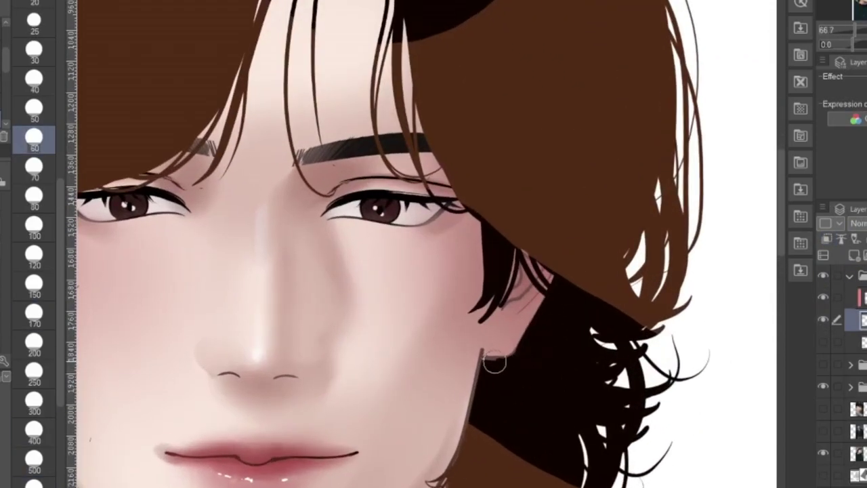
{"action": "left_click_drag", "start_coordinate": [495, 362], "coordinate": [482, 360]}
- Return to the Multiply layer and shade the lower hair behind the ears and along the neck with brush sizes 120 to 200
{"action": "scroll", "coordinate": [574, 293], "scroll_direction": "down", "scroll_amount": 3}
{"action": "left_click", "coordinate": [862, 298]}
{"action": "left_click", "coordinate": [859, 224]}
{"action": "left_click", "coordinate": [859, 3]}
{"action": "key", "text": "b"}
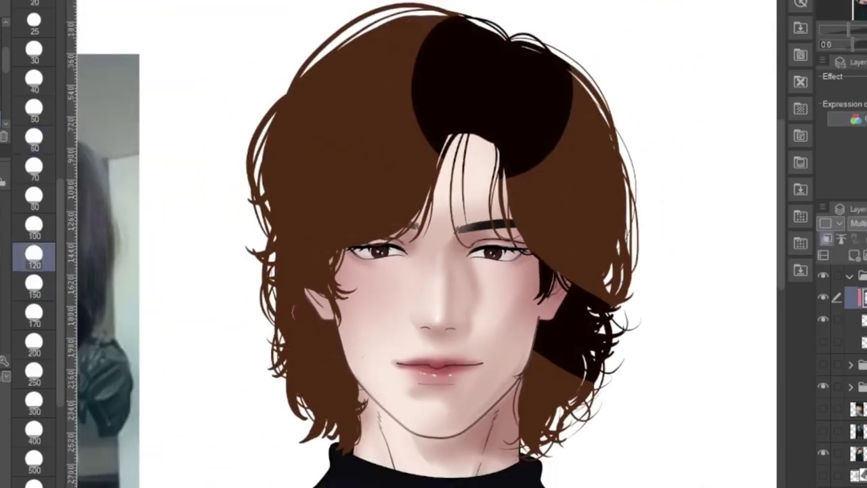
{"action": "left_click_drag", "start_coordinate": [325, 298], "coordinate": [348, 390]}
{"action": "mouse_move", "coordinate": [343, 295]}
{"action": "left_mouse_down"}
{"action": "mouse_move", "coordinate": [263, 285]}
{"action": "mouse_move", "coordinate": [346, 399]}
{"action": "left_mouse_up"}
{"action": "key", "text": "]"}
{"action": "key", "text": "]"}
{"action": "key", "text": "]"}
{"action": "left_click_drag", "start_coordinate": [534, 399], "coordinate": [544, 367]}
{"action": "left_click_drag", "start_coordinate": [325, 393], "coordinate": [345, 433]}
{"action": "scroll", "coordinate": [326, 319], "scroll_direction": "down", "scroll_amount": 2}
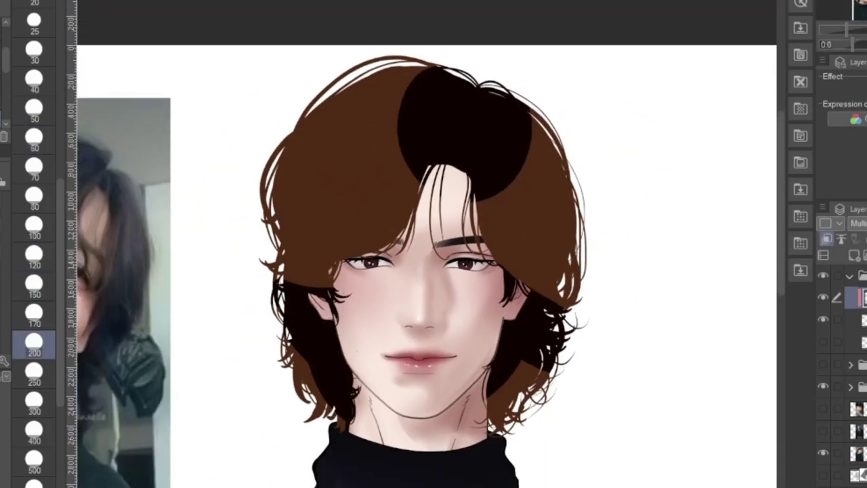
- Lower the Multiply shadow layer's opacity and add soft shading around the edges of the crown shadow
{"action": "left_click", "coordinate": [866, 223]}
{"action": "key", "text": "b"}
{"action": "left_click_drag", "start_coordinate": [515, 113], "coordinate": [514, 174]}
{"action": "left_click_drag", "start_coordinate": [416, 74], "coordinate": [420, 131]}
{"action": "key", "text": "p"}
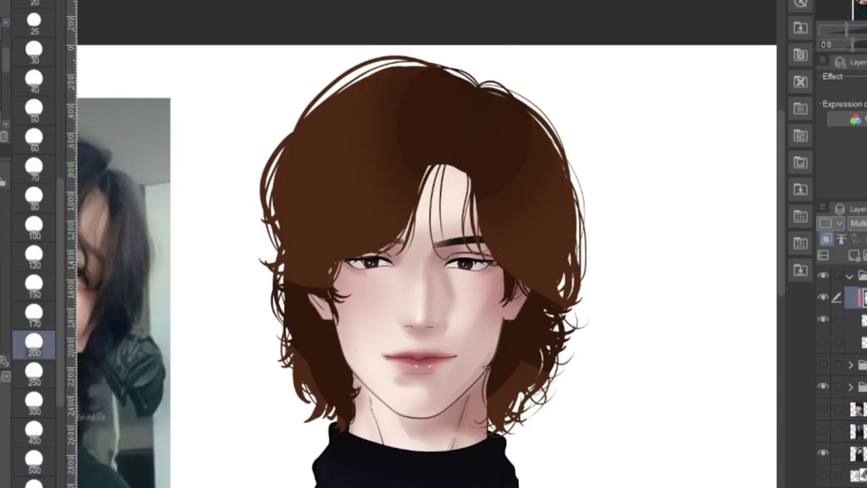
- Blend the shadow edges into hair-like streaks along the fringe and lower side locks with a textured brush at size 100
{"action": "key", "text": "j"}
{"action": "mouse_move", "coordinate": [487, 212]}
{"action": "left_mouse_down"}
{"action": "mouse_move", "coordinate": [500, 244]}
{"action": "mouse_move", "coordinate": [538, 236]}
{"action": "mouse_move", "coordinate": [534, 143]}
{"action": "left_mouse_up"}
{"action": "left_click_drag", "start_coordinate": [551, 291], "coordinate": [527, 264]}
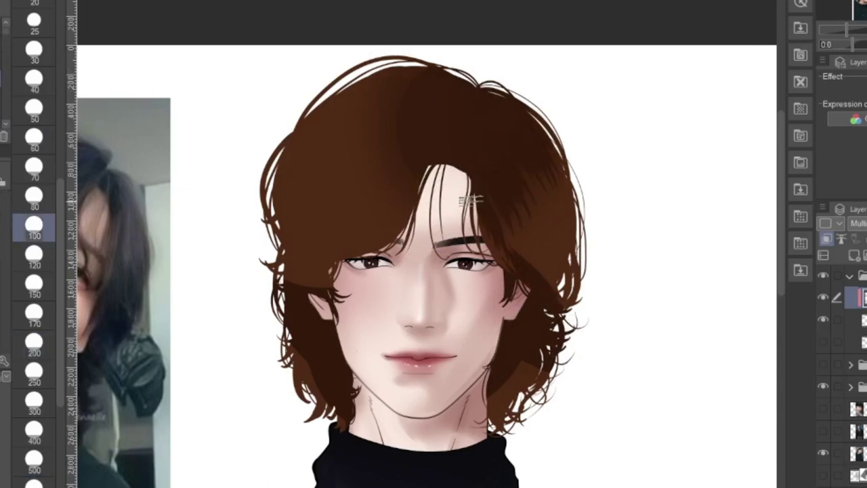
{"action": "left_click_drag", "start_coordinate": [545, 295], "coordinate": [518, 254]}
{"action": "left_click_drag", "start_coordinate": [513, 368], "coordinate": [505, 412]}
{"action": "left_click_drag", "start_coordinate": [534, 316], "coordinate": [536, 386]}
{"action": "left_click_drag", "start_coordinate": [318, 359], "coordinate": [310, 406]}
{"action": "left_click_drag", "start_coordinate": [405, 179], "coordinate": [384, 224]}
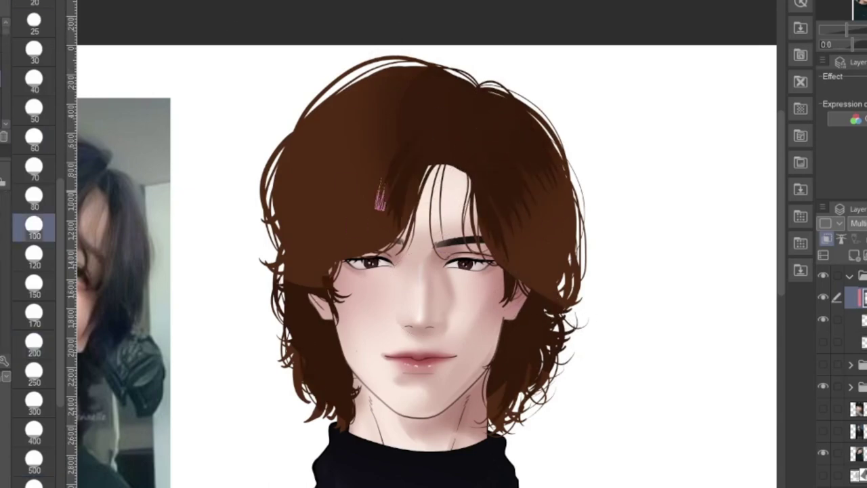
- Streak the shadow along the crown and add dark strand shading to the outer hair on both sides
{"action": "left_click_drag", "start_coordinate": [389, 119], "coordinate": [376, 145]}
{"action": "left_click_drag", "start_coordinate": [388, 105], "coordinate": [366, 129]}
{"action": "left_click_drag", "start_coordinate": [396, 76], "coordinate": [371, 105]}
{"action": "mouse_move", "coordinate": [285, 261]}
{"action": "left_mouse_down"}
{"action": "mouse_move", "coordinate": [331, 253]}
{"action": "mouse_move", "coordinate": [282, 252]}
{"action": "left_mouse_up"}
{"action": "left_click_drag", "start_coordinate": [308, 173], "coordinate": [298, 233]}
{"action": "left_click_drag", "start_coordinate": [516, 298], "coordinate": [559, 254]}
{"action": "left_click_drag", "start_coordinate": [564, 210], "coordinate": [568, 261]}
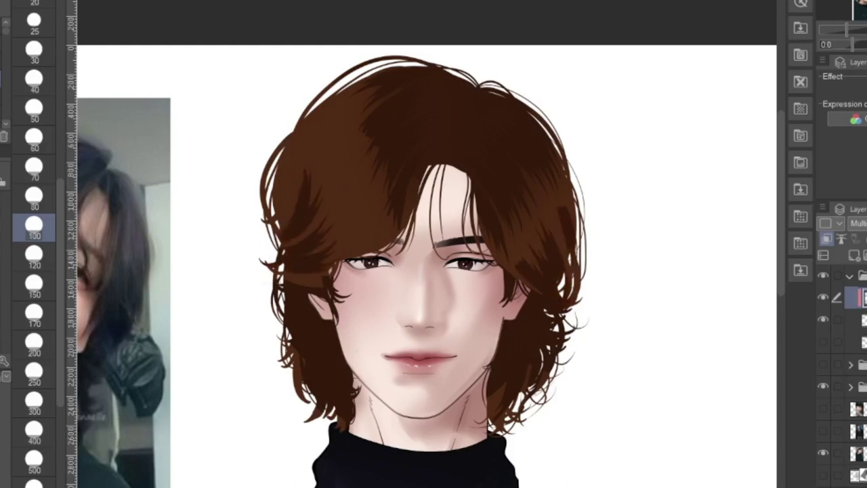
- Soften the streaked hair shadows with a blending brush at size 250 and flip the canvas view
{"action": "key", "text": "b"}
{"action": "left_click_drag", "start_coordinate": [319, 238], "coordinate": [291, 227]}
{"action": "key", "text": "h"}
{"action": "scroll", "coordinate": [521, 185], "scroll_direction": "up", "scroll_amount": 1}
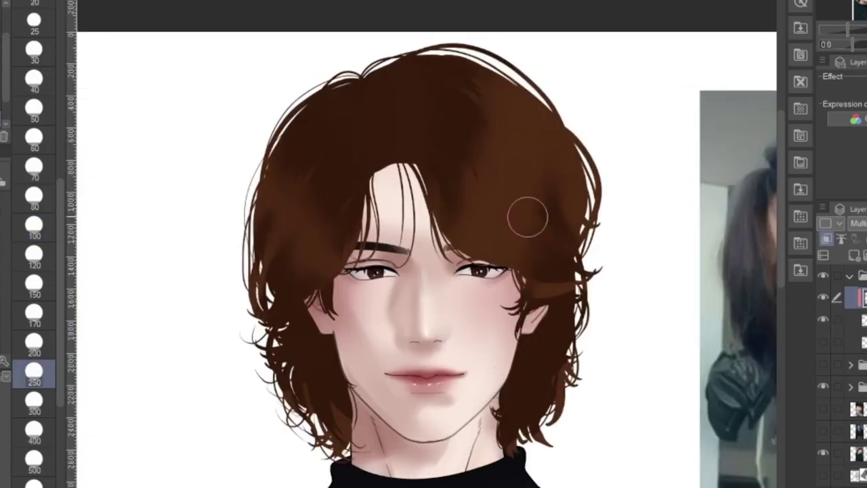
- Add a new layer and darken the hair at the peak above the forehead with the brush at size 60
{"action": "key", "text": "j"}
{"action": "key", "text": "b"}
{"action": "scroll", "coordinate": [462, 170], "scroll_direction": "up", "scroll_amount": 2}
{"action": "scroll", "coordinate": [53, 287], "scroll_direction": "up", "scroll_amount": 2}
{"action": "left_click", "coordinate": [53, 287]}
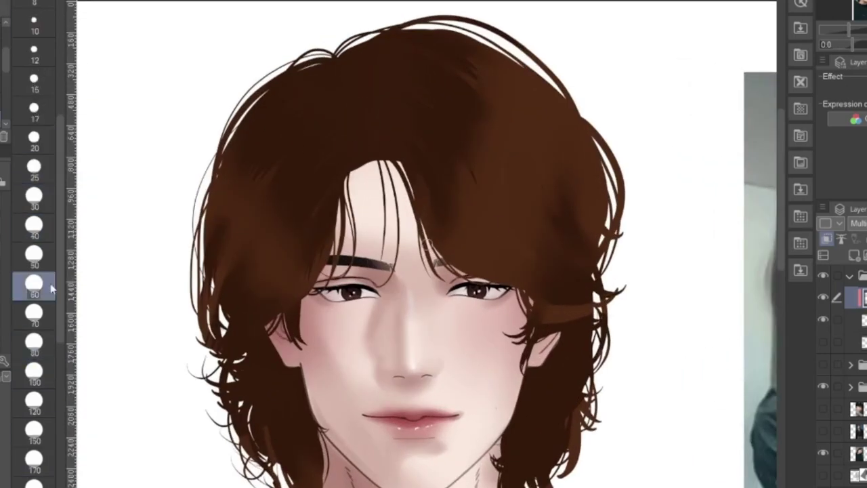
{"action": "scroll", "coordinate": [457, 152], "scroll_direction": "up", "scroll_amount": 2}
{"action": "left_click", "coordinate": [853, 255]}
{"action": "scroll", "coordinate": [409, 165], "scroll_direction": "up", "scroll_amount": 1}
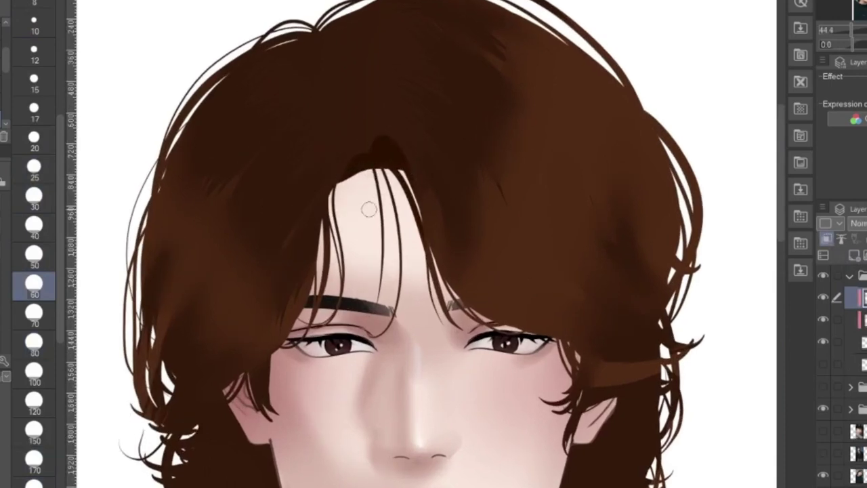
{"action": "scroll", "coordinate": [339, 221], "scroll_direction": "down", "scroll_amount": 4}
{"action": "scroll", "coordinate": [532, 313], "scroll_direction": "up", "scroll_amount": 2}
- Return to the Multiply shadow layer and blend the leftover light patch in the side hair above the ear
{"action": "key", "text": "j"}
{"action": "left_click", "coordinate": [858, 319]}
{"action": "scroll", "coordinate": [492, 236], "scroll_direction": "down", "scroll_amount": 3}
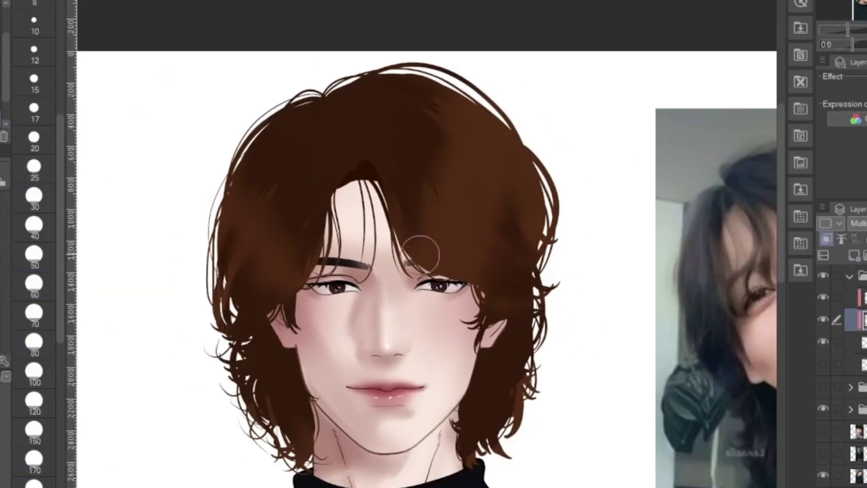
{"action": "scroll", "coordinate": [417, 253], "scroll_direction": "down", "scroll_amount": 2}
- Set the new layer to Multiply and paint darker shadows over the crown and outer side hair with the brush at size 70
{"action": "left_click", "coordinate": [858, 297]}
{"action": "left_click", "coordinate": [858, 223]}
{"action": "left_click", "coordinate": [858, 1]}
{"action": "key", "text": "b"}
{"action": "key", "text": "b"}
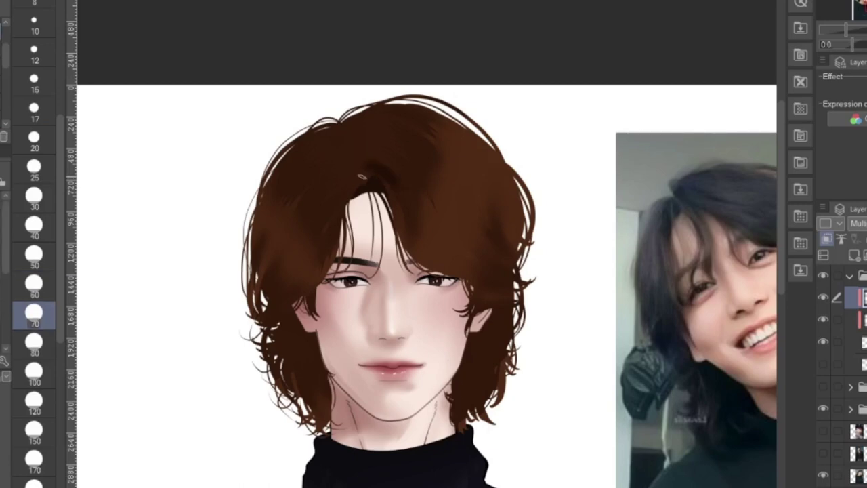
{"action": "left_click_drag", "start_coordinate": [377, 120], "coordinate": [442, 129]}
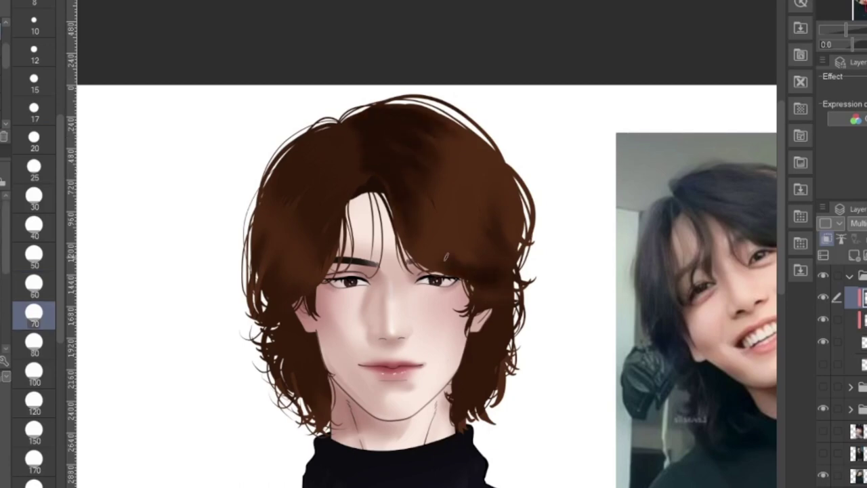
{"action": "left_click_drag", "start_coordinate": [484, 271], "coordinate": [507, 227]}
{"action": "left_click_drag", "start_coordinate": [480, 162], "coordinate": [512, 244]}
{"action": "left_click_drag", "start_coordinate": [473, 146], "coordinate": [522, 227]}
- Paint thin shadow strands through the crown and fringe with the brush at sizes 25 and 40, then flip the canvas view
{"action": "key", "text": "b"}
{"action": "scroll", "coordinate": [435, 175], "scroll_direction": "up", "scroll_amount": 1}
{"action": "left_click_drag", "start_coordinate": [434, 169], "coordinate": [463, 269]}
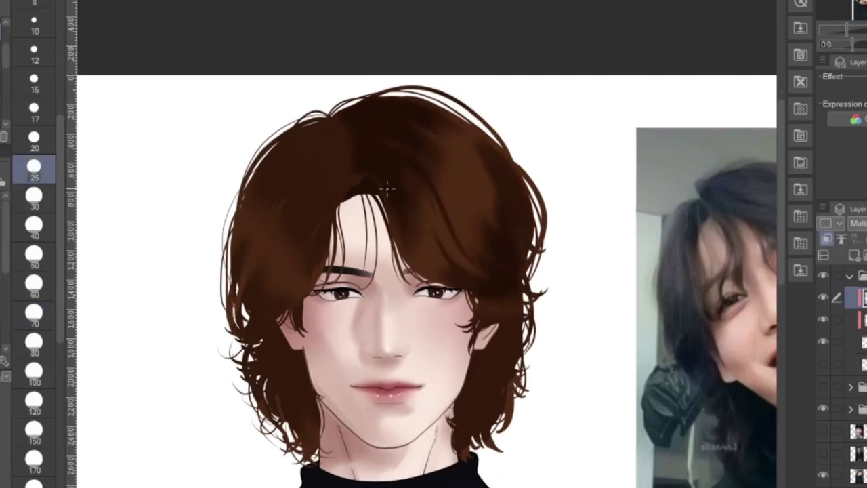
{"action": "key", "text": "bracketright"}
{"action": "key", "text": "bracketright"}
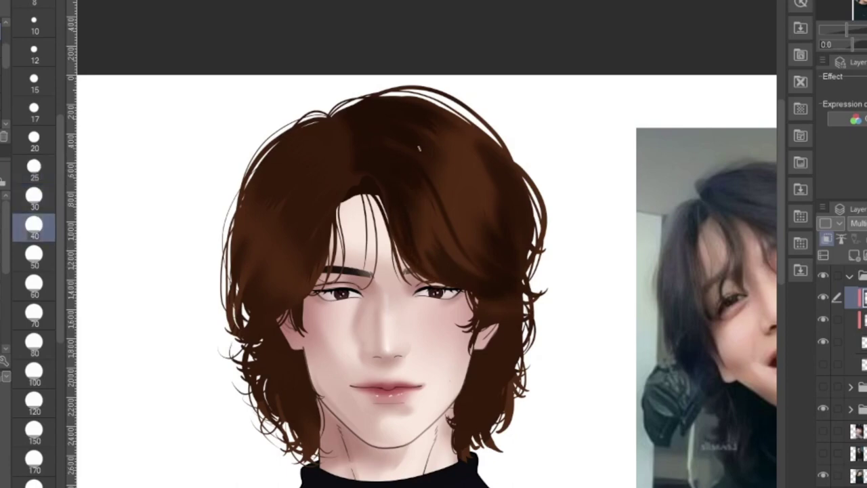
{"action": "scroll", "coordinate": [447, 187], "scroll_direction": "down", "scroll_amount": 1}
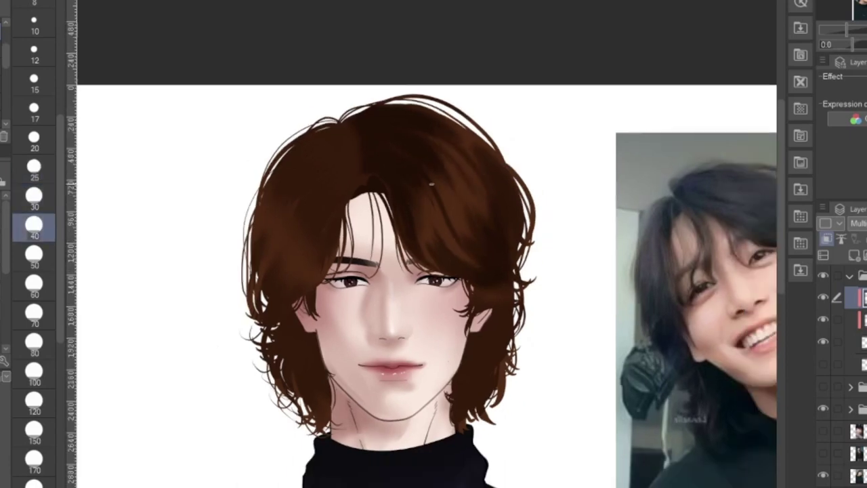
{"action": "scroll", "coordinate": [468, 285], "scroll_direction": "up", "scroll_amount": 1}
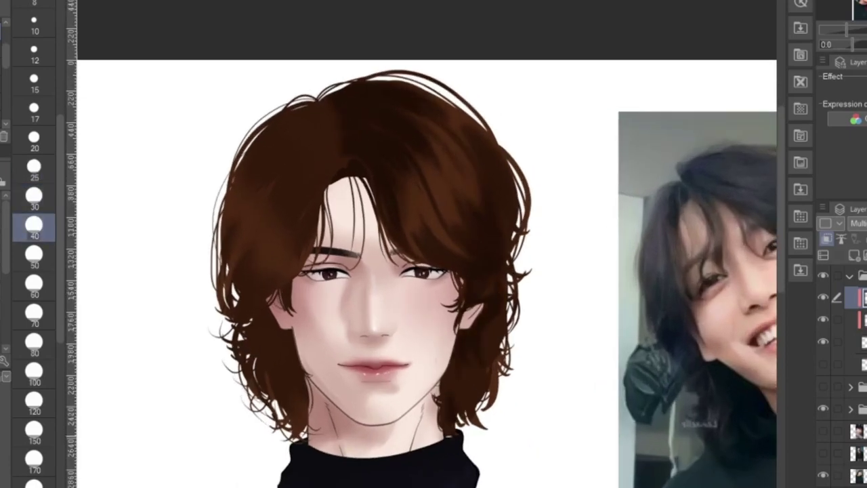
{"action": "scroll", "coordinate": [436, 174], "scroll_direction": "down", "scroll_amount": 1}
{"action": "key", "text": "h"}
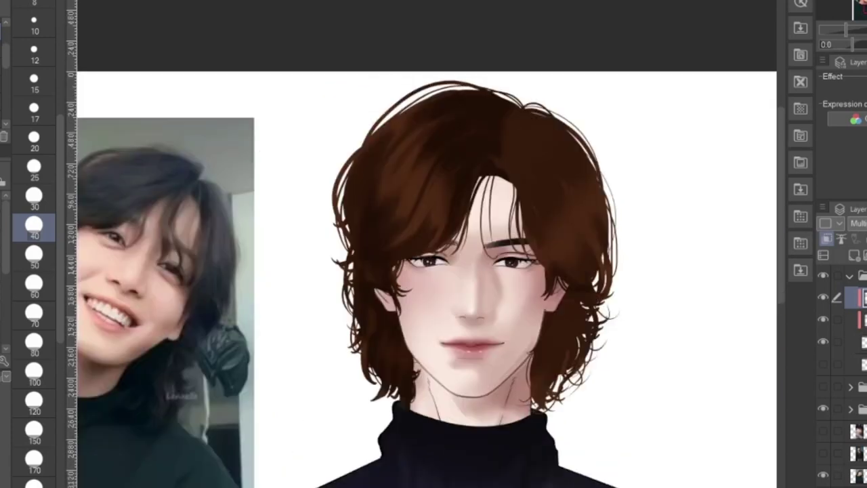
{"action": "scroll", "coordinate": [476, 178], "scroll_direction": "up", "scroll_amount": 1}
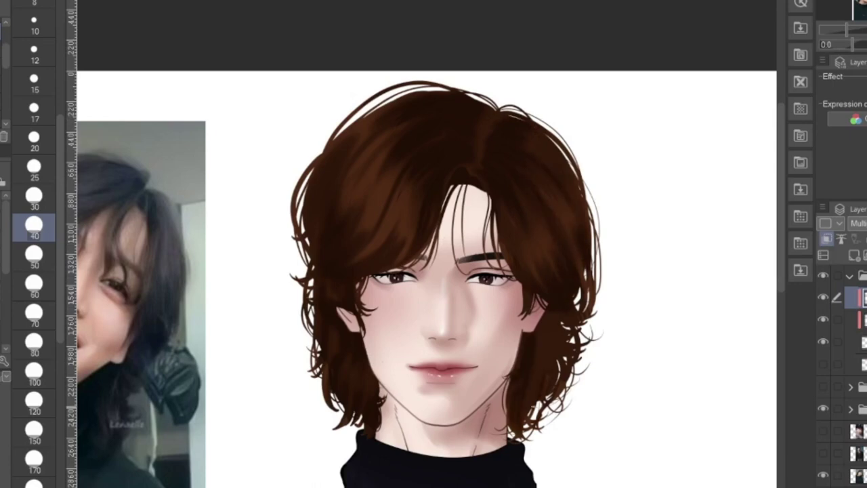
- Add another clipped Multiply layer and paint deeper shadow strokes down the narrower side of the parting, starting at brush size 60
{"action": "scroll", "coordinate": [555, 230], "scroll_direction": "down", "scroll_amount": 4}
{"action": "scroll", "coordinate": [478, 345], "scroll_direction": "up", "scroll_amount": 1}
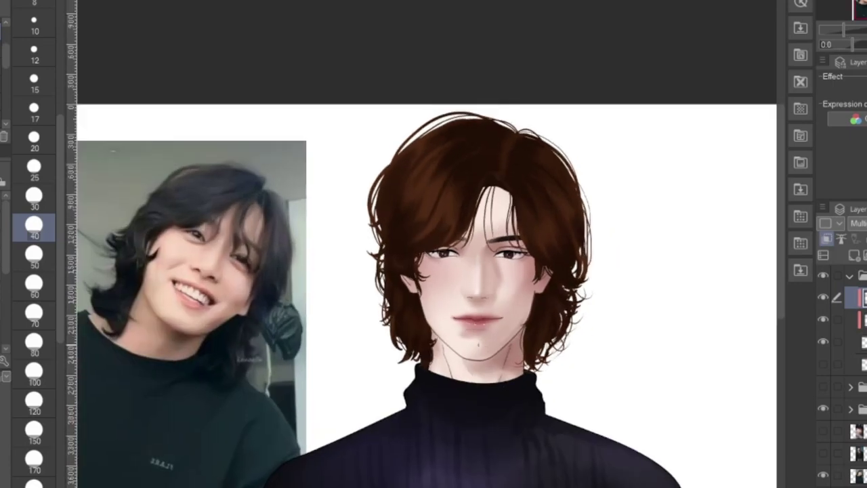
{"action": "left_click", "coordinate": [856, 256]}
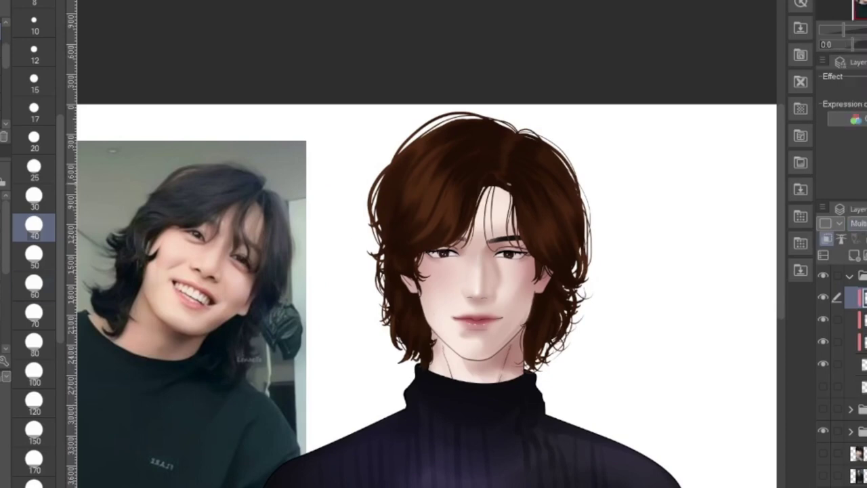
{"action": "left_click", "coordinate": [34, 286]}
{"action": "left_click_drag", "start_coordinate": [559, 153], "coordinate": [527, 256]}
{"action": "left_click", "coordinate": [34, 374]}
{"action": "left_click", "coordinate": [34, 286]}
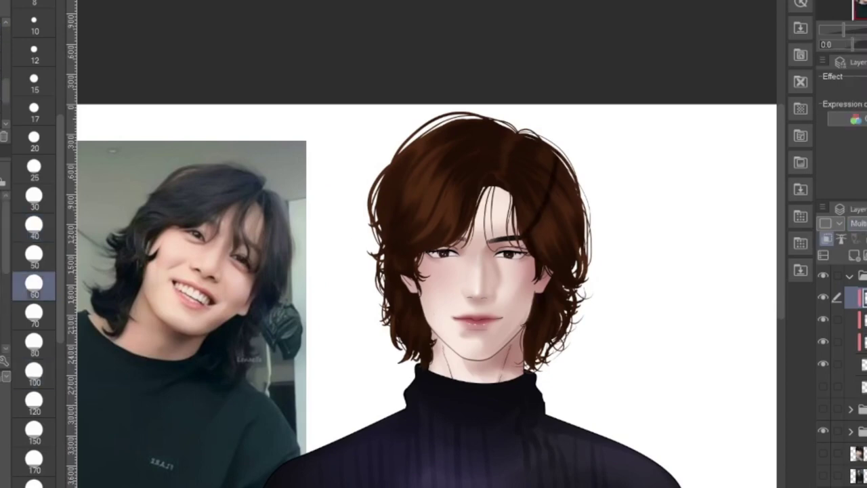
{"action": "left_click", "coordinate": [34, 141]}
{"action": "left_click", "coordinate": [2, 313]}
{"action": "mouse_move", "coordinate": [564, 166]}
{"action": "left_mouse_down"}
{"action": "mouse_move", "coordinate": [542, 226]}
{"action": "mouse_move", "coordinate": [542, 364]}
{"action": "left_mouse_up"}
{"action": "left_click_drag", "start_coordinate": [573, 183], "coordinate": [569, 337]}
- Deepen the shadows around the parting, above the forehead and in the lower side hair
{"action": "scroll", "coordinate": [495, 200], "scroll_direction": "up", "scroll_amount": 1}
{"action": "mouse_move", "coordinate": [516, 122]}
{"action": "left_mouse_down"}
{"action": "mouse_move", "coordinate": [500, 180]}
{"action": "mouse_move", "coordinate": [523, 190]}
{"action": "left_mouse_up"}
{"action": "left_click_drag", "start_coordinate": [493, 119], "coordinate": [477, 187]}
{"action": "left_click_drag", "start_coordinate": [535, 138], "coordinate": [542, 210]}
{"action": "mouse_move", "coordinate": [370, 284]}
{"action": "left_mouse_down"}
{"action": "mouse_move", "coordinate": [400, 337]}
{"action": "mouse_move", "coordinate": [369, 376]}
{"action": "left_mouse_up"}
{"action": "left_click_drag", "start_coordinate": [562, 166], "coordinate": [576, 281]}
- Spread soft shadow over the hair edges with the brush at size 250
{"action": "left_click", "coordinate": [34, 404]}
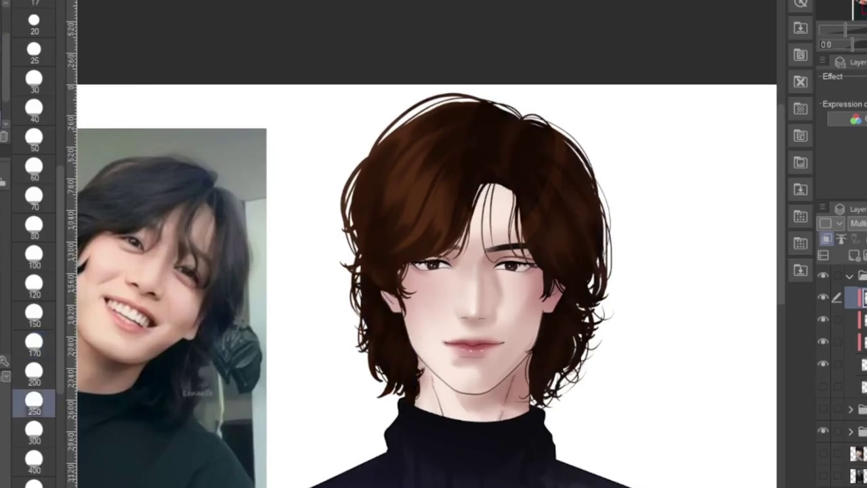
{"action": "scroll", "coordinate": [379, 296], "scroll_direction": "down", "scroll_amount": 1}
{"action": "left_click_drag", "start_coordinate": [455, 275], "coordinate": [453, 250]}
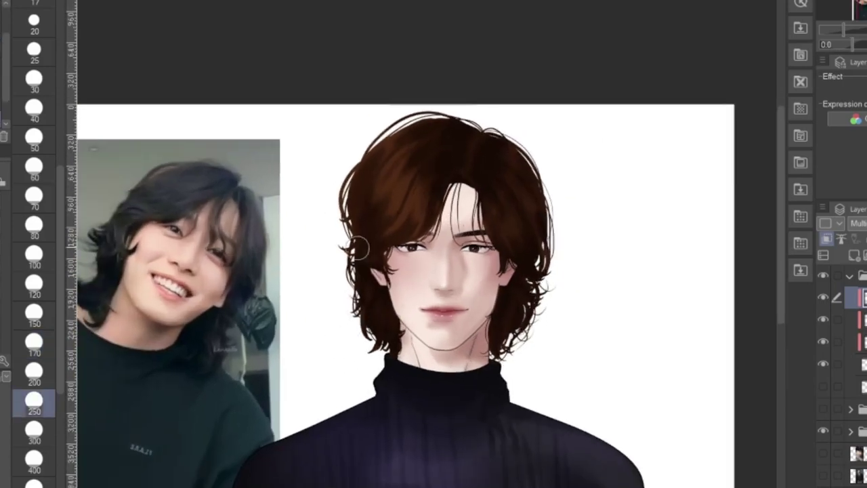
- Add a Normal layer and paint orange-brown highlight strokes on the narrower side of the parting with the brush at size 70
{"action": "left_click", "coordinate": [34, 196]}
{"action": "scroll", "coordinate": [469, 167], "scroll_direction": "up", "scroll_amount": 1}
{"action": "scroll", "coordinate": [445, 198], "scroll_direction": "down", "scroll_amount": 1}
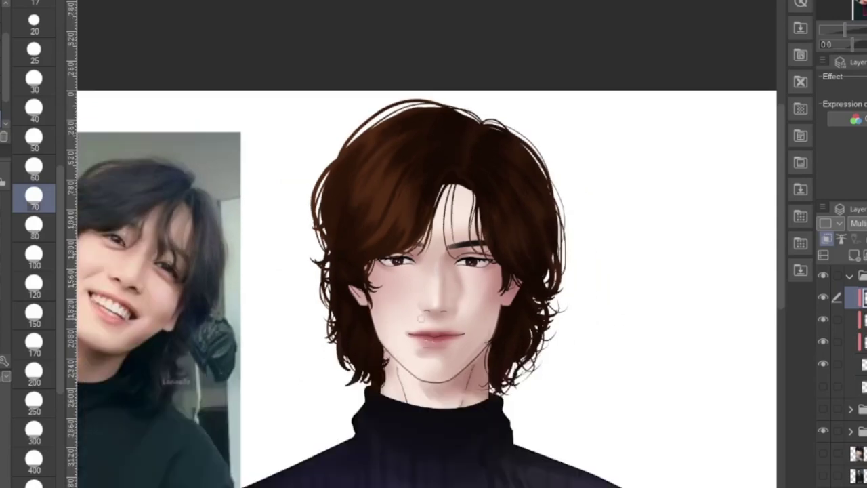
{"action": "left_click", "coordinate": [855, 255]}
{"action": "left_click", "coordinate": [858, 224]}
{"action": "key", "text": "Escape"}
{"action": "left_click", "coordinate": [404, 204], "text": "alt"}
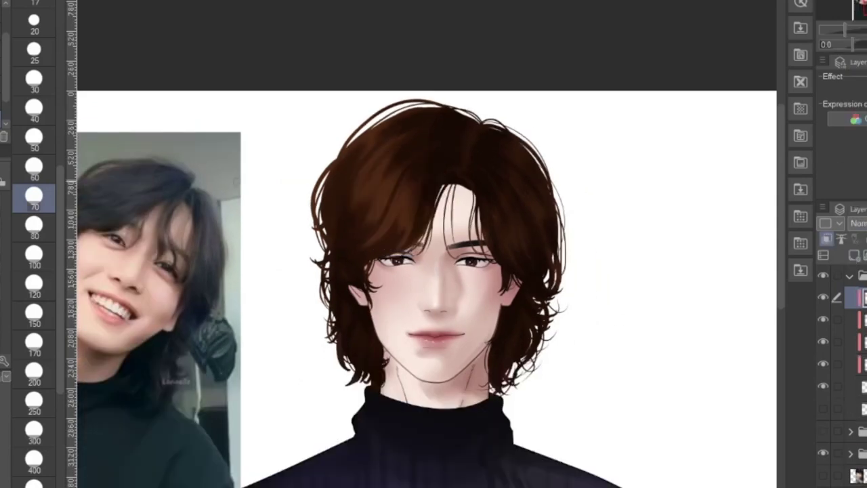
{"action": "left_click_drag", "start_coordinate": [519, 178], "coordinate": [553, 202]}
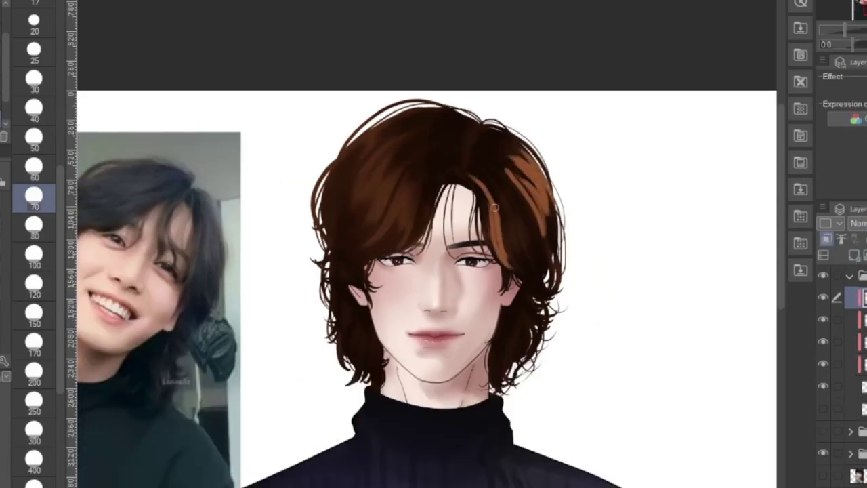
{"action": "left_click_drag", "start_coordinate": [495, 208], "coordinate": [511, 252]}
{"action": "left_click_drag", "start_coordinate": [500, 189], "coordinate": [539, 238]}
- Paint orange-brown highlight strands across the fringe and crown on the fuller side of the parting
{"action": "mouse_move", "coordinate": [414, 199]}
{"action": "left_mouse_down"}
{"action": "mouse_move", "coordinate": [391, 242]}
{"action": "mouse_move", "coordinate": [380, 227]}
{"action": "left_mouse_up"}
{"action": "left_click_drag", "start_coordinate": [378, 186], "coordinate": [366, 218]}
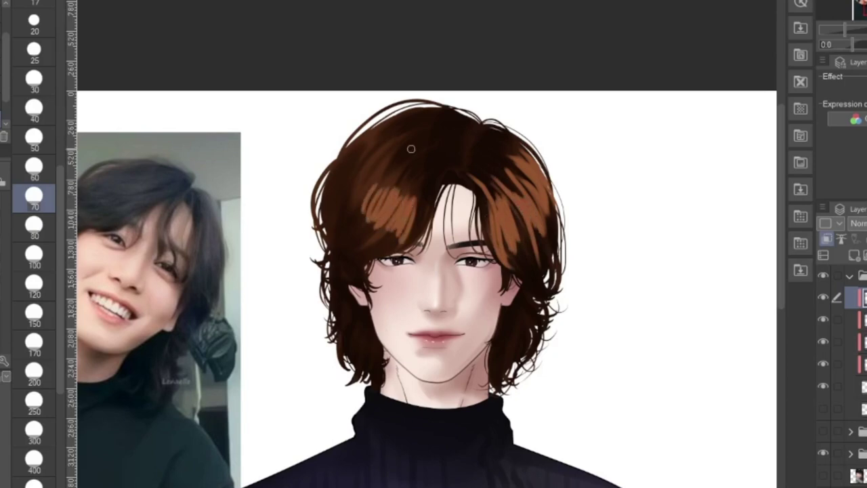
{"action": "left_click_drag", "start_coordinate": [415, 133], "coordinate": [372, 171]}
{"action": "left_click_drag", "start_coordinate": [377, 168], "coordinate": [351, 214]}
{"action": "mouse_move", "coordinate": [369, 156]}
{"action": "left_mouse_down"}
{"action": "mouse_move", "coordinate": [344, 183]}
{"action": "mouse_move", "coordinate": [338, 177]}
{"action": "left_mouse_up"}
{"action": "left_click_drag", "start_coordinate": [420, 157], "coordinate": [393, 181]}
{"action": "left_click_drag", "start_coordinate": [402, 169], "coordinate": [371, 214]}
- Blend the orange-brown highlights on both sides with the brush at size 500 and move their layer below the upper shadow layers
{"action": "key", "text": "]"}
{"action": "key", "text": "]"}
{"action": "key", "text": "]"}
{"action": "key", "text": "]"}
{"action": "key", "text": "]"}
{"action": "key", "text": "]"}
{"action": "key", "text": "]"}
{"action": "key", "text": "]"}
{"action": "key", "text": "]"}
{"action": "key", "text": "]"}
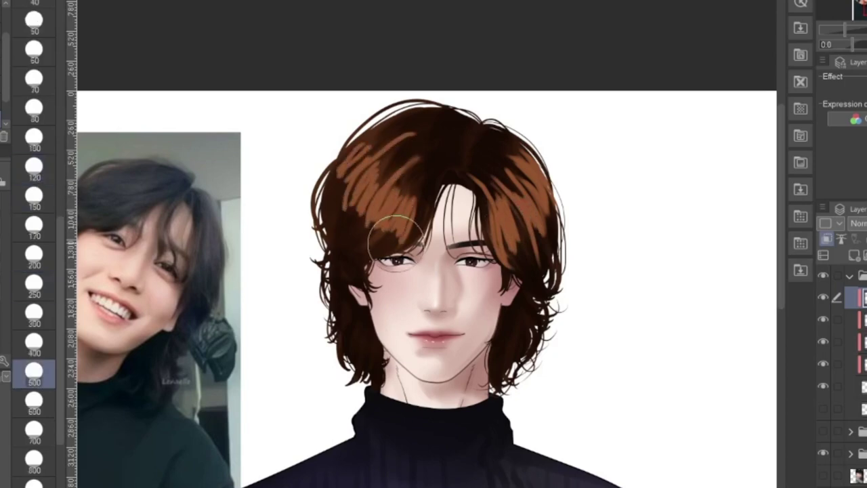
{"action": "left_click_drag", "start_coordinate": [397, 244], "coordinate": [345, 197]}
{"action": "mouse_move", "coordinate": [359, 156]}
{"action": "left_mouse_down"}
{"action": "mouse_move", "coordinate": [402, 131]}
{"action": "mouse_move", "coordinate": [411, 206]}
{"action": "left_mouse_up"}
{"action": "left_click_drag", "start_coordinate": [495, 173], "coordinate": [508, 178]}
{"action": "left_click_drag", "start_coordinate": [512, 227], "coordinate": [530, 220]}
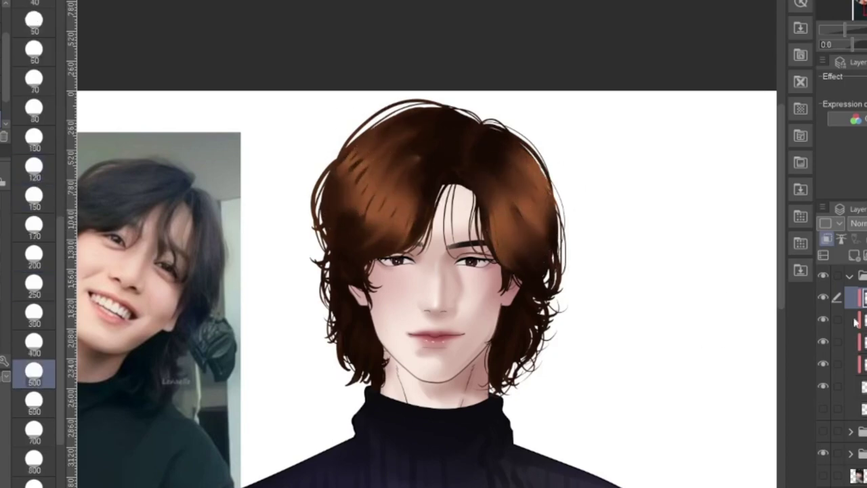
{"action": "left_click_drag", "start_coordinate": [866, 298], "coordinate": [866, 352]}
{"action": "left_click", "coordinate": [865, 298]}
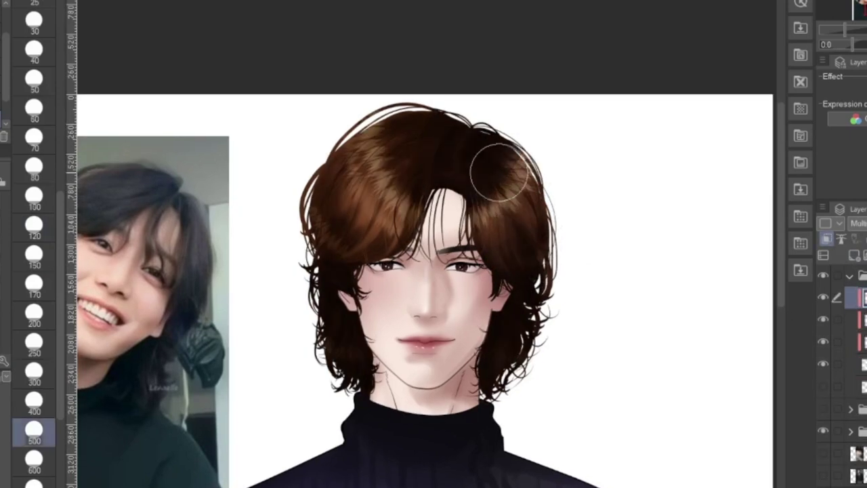
- Paint a soft golden glow along both outer sides of the crown on an Add (Glow) layer with the brush at size 600
{"action": "scroll", "coordinate": [485, 241], "scroll_direction": "down", "scroll_amount": 3}
{"action": "scroll", "coordinate": [418, 159], "scroll_direction": "up", "scroll_amount": 2}
{"action": "key", "text": "bracketright"}
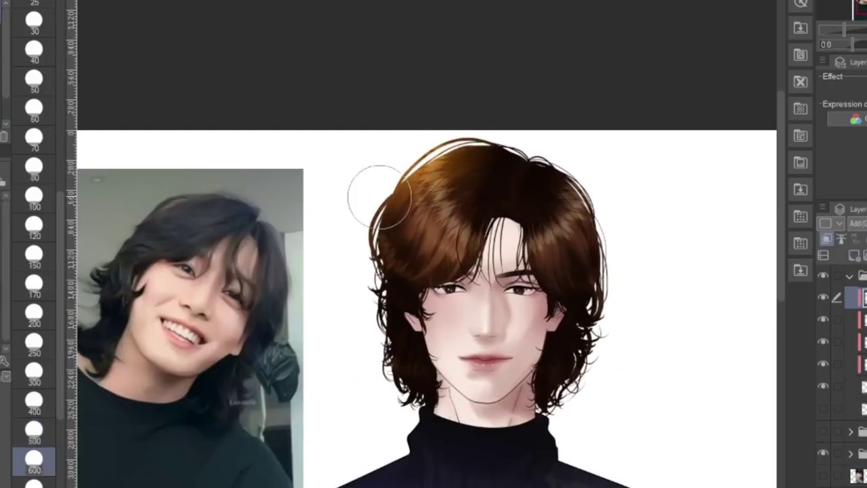
{"action": "left_click_drag", "start_coordinate": [380, 194], "coordinate": [432, 173]}
{"action": "left_click_drag", "start_coordinate": [573, 189], "coordinate": [579, 230]}
{"action": "key", "text": "b"}
{"action": "scroll", "coordinate": [433, 176], "scroll_direction": "up", "scroll_amount": 1}
{"action": "left_click_drag", "start_coordinate": [525, 159], "coordinate": [394, 198]}
{"action": "key", "text": "ctrl+z"}
{"action": "left_click", "coordinate": [4, 112]}
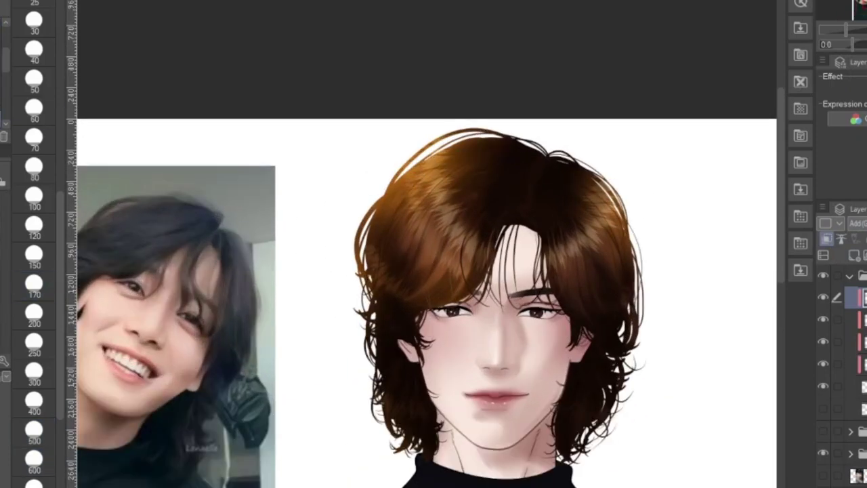
- Draw thin golden strands along the hair's outer edge and continue them on a new unclipped Add (Glow) layer
{"action": "scroll", "coordinate": [414, 178], "scroll_direction": "up", "scroll_amount": 2}
{"action": "left_click_drag", "start_coordinate": [437, 154], "coordinate": [332, 261]}
{"action": "left_click", "coordinate": [855, 256]}
{"action": "key", "text": "h"}
{"action": "scroll", "coordinate": [479, 144], "scroll_direction": "up", "scroll_amount": 1}
{"action": "left_click_drag", "start_coordinate": [471, 181], "coordinate": [539, 341]}
{"action": "left_click_drag", "start_coordinate": [457, 155], "coordinate": [509, 217]}
{"action": "left_click_drag", "start_coordinate": [503, 326], "coordinate": [542, 409]}
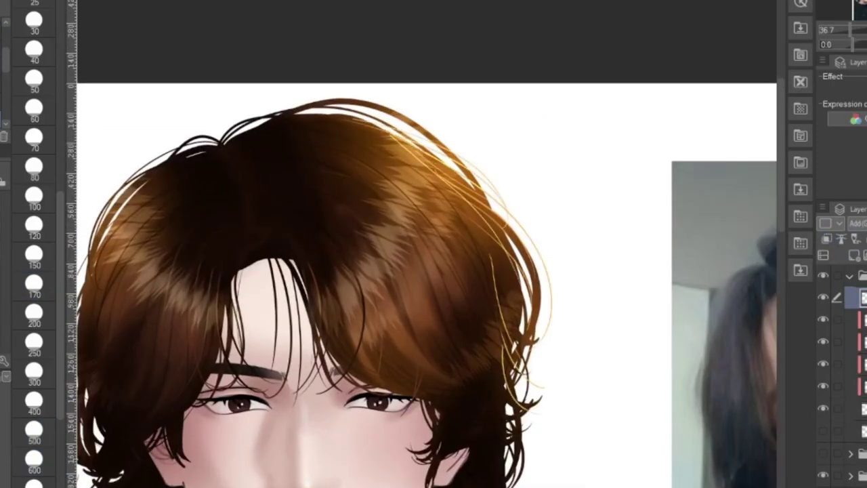
- Add another thin golden strand over the upper crown and flip the canvas view
{"action": "key", "text": "b"}
{"action": "left_click", "coordinate": [856, 320]}
{"action": "left_click", "coordinate": [856, 297]}
{"action": "left_click_drag", "start_coordinate": [376, 130], "coordinate": [451, 197]}
{"action": "scroll", "coordinate": [744, 184], "scroll_direction": "down", "scroll_amount": 3}
{"action": "key", "text": "h"}
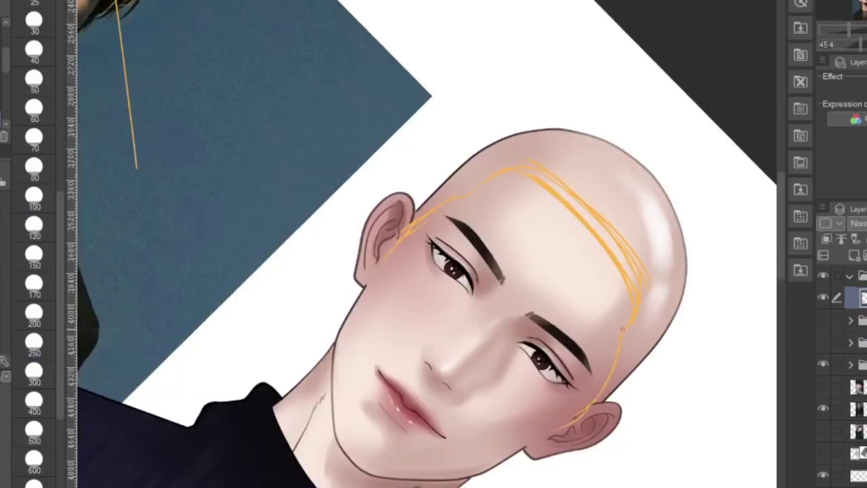
- Refine the orange hairline sketch across the bald head's forehead and temples, checking it in a flipped canvas view
{"action": "scroll", "coordinate": [563, 284], "scroll_direction": "down", "scroll_amount": 2}
{"action": "left_click_drag", "start_coordinate": [562, 285], "coordinate": [553, 179]}
{"action": "key", "text": "h"}
{"action": "scroll", "coordinate": [280, 162], "scroll_direction": "up", "scroll_amount": 1}
{"action": "scroll", "coordinate": [358, 146], "scroll_direction": "up", "scroll_amount": 1}
{"action": "left_click_drag", "start_coordinate": [361, 145], "coordinate": [258, 139]}
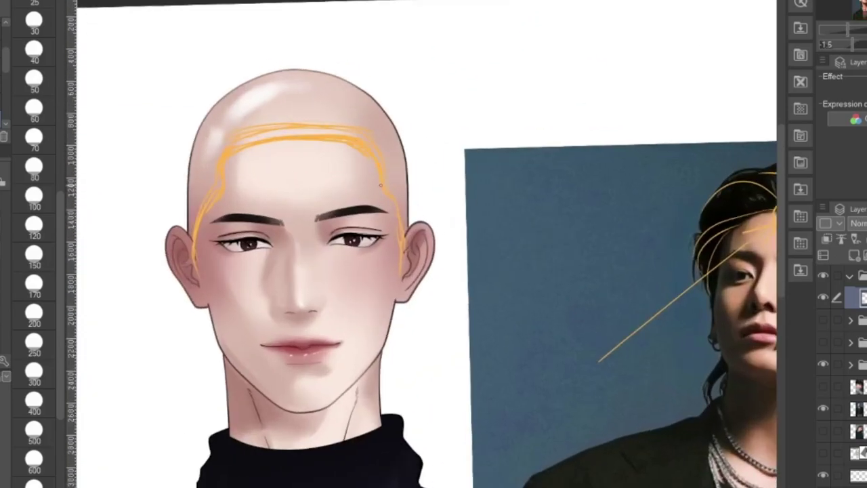
{"action": "scroll", "coordinate": [307, 165], "scroll_direction": "down", "scroll_amount": 2}
{"action": "scroll", "coordinate": [315, 157], "scroll_direction": "up", "scroll_amount": 1}
{"action": "key", "text": "h"}
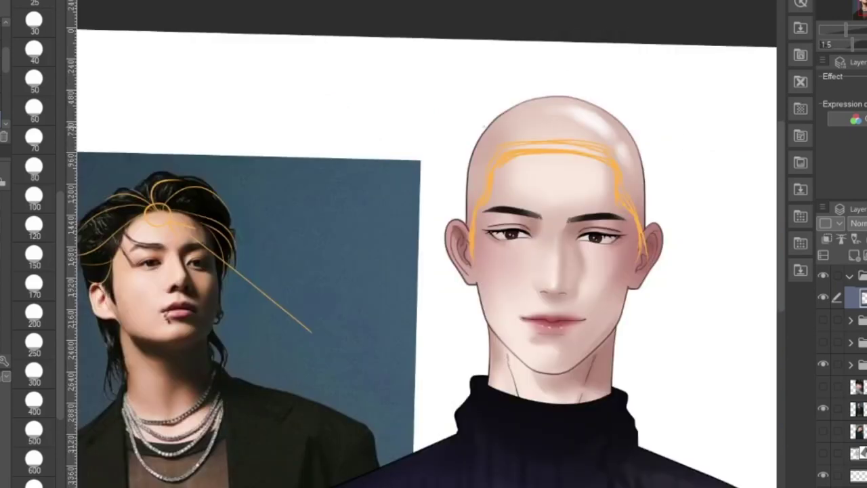
- Sketch orange flow lines sweeping back from the parting point over the bald head, following the reference photo
{"action": "scroll", "coordinate": [342, 136], "scroll_direction": "down", "scroll_amount": 2}
{"action": "scroll", "coordinate": [467, 167], "scroll_direction": "up", "scroll_amount": 1}
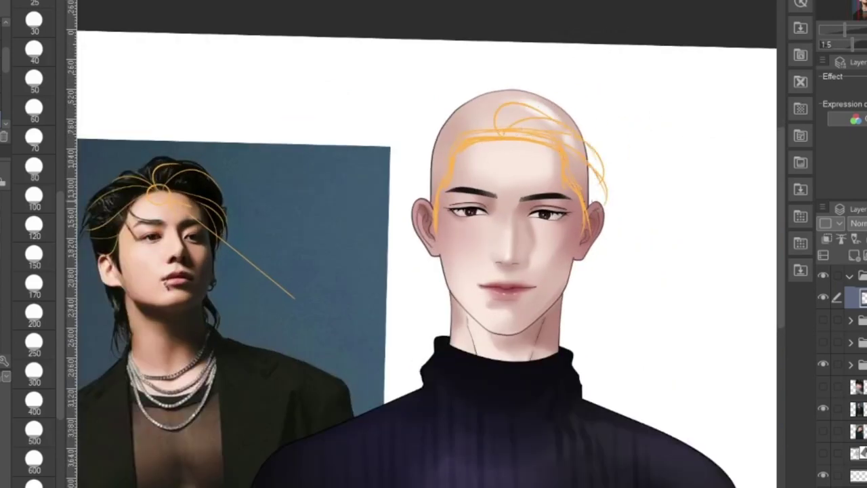
{"action": "scroll", "coordinate": [461, 162], "scroll_direction": "down", "scroll_amount": 1}
{"action": "left_click_drag", "start_coordinate": [484, 135], "coordinate": [587, 137]}
{"action": "scroll", "coordinate": [502, 129], "scroll_direction": "up", "scroll_amount": 1}
{"action": "left_click_drag", "start_coordinate": [526, 106], "coordinate": [582, 164]}
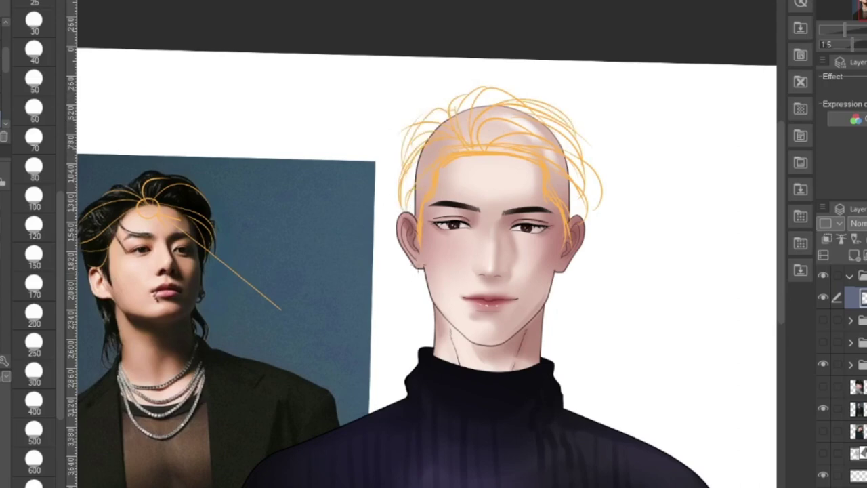
- Check the hair sketch with the reference photo hidden, and show the photo again
{"action": "left_click", "coordinate": [823, 409]}
{"action": "scroll", "coordinate": [573, 203], "scroll_direction": "down", "scroll_amount": 1}
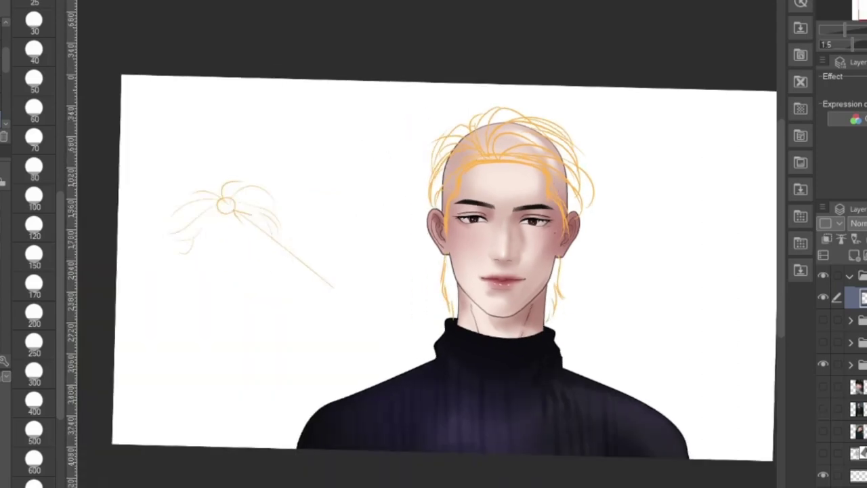
{"action": "scroll", "coordinate": [586, 223], "scroll_direction": "up", "scroll_amount": 1}
{"action": "left_click", "coordinate": [824, 409]}
{"action": "scroll", "coordinate": [610, 176], "scroll_direction": "up", "scroll_amount": 1}
- Add a new layer and fill the thin locks beside the neck with tan under the black lineart using brush size 20
{"action": "left_click", "coordinate": [866, 222]}
{"action": "left_click", "coordinate": [855, 256]}
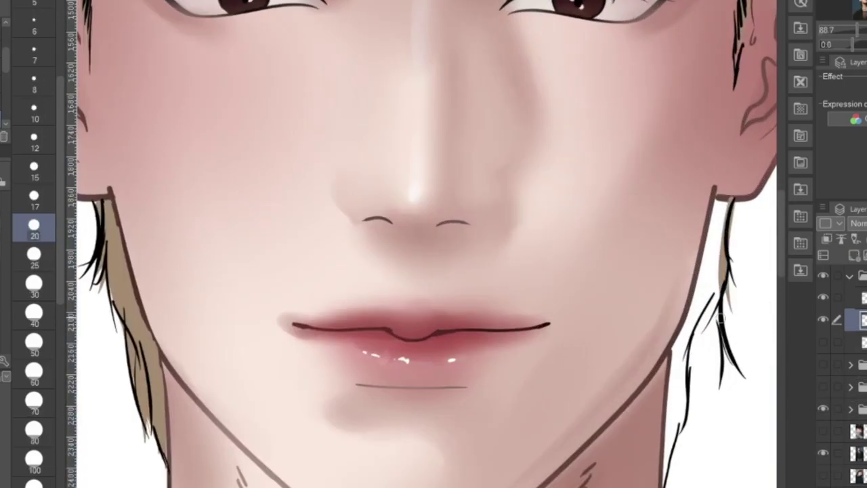
{"action": "left_click_drag", "start_coordinate": [725, 251], "coordinate": [671, 427]}
{"action": "left_click_drag", "start_coordinate": [718, 200], "coordinate": [677, 348]}
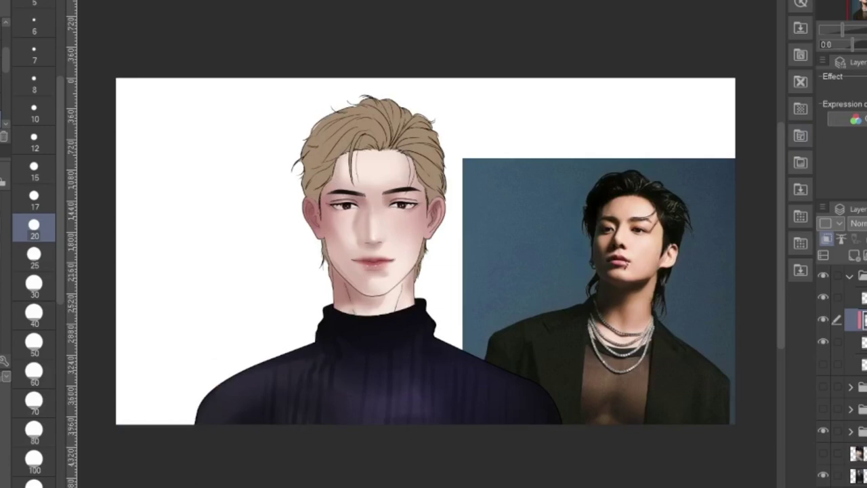
- Add a Multiply layer and paint dark brown shadow under the curled front lock and along the parting at the hairline with brush size 60
{"action": "left_click", "coordinate": [34, 312]}
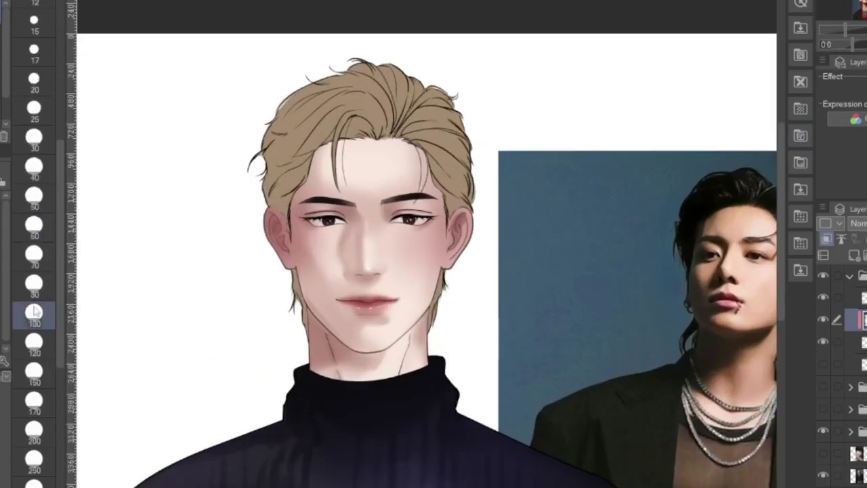
{"action": "scroll", "coordinate": [34, 312], "scroll_direction": "down", "scroll_amount": 3}
{"action": "left_click", "coordinate": [34, 400]}
{"action": "key", "text": "["}
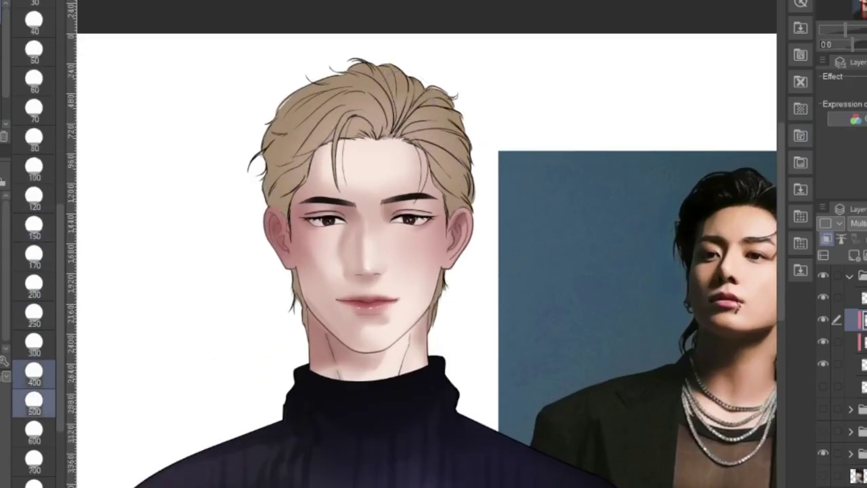
{"action": "scroll", "coordinate": [347, 121], "scroll_direction": "up", "scroll_amount": 2}
{"action": "key", "text": "["}
{"action": "key", "text": "["}
{"action": "key", "text": "["}
{"action": "key", "text": "["}
{"action": "scroll", "coordinate": [347, 120], "scroll_direction": "up", "scroll_amount": 1}
{"action": "key", "text": "]"}
{"action": "key", "text": "]"}
{"action": "scroll", "coordinate": [347, 120], "scroll_direction": "up", "scroll_amount": 1}
{"action": "key", "text": "]"}
{"action": "key", "text": "]"}
{"action": "left_click_drag", "start_coordinate": [349, 151], "coordinate": [404, 160]}
{"action": "left_click_drag", "start_coordinate": [443, 160], "coordinate": [474, 150]}
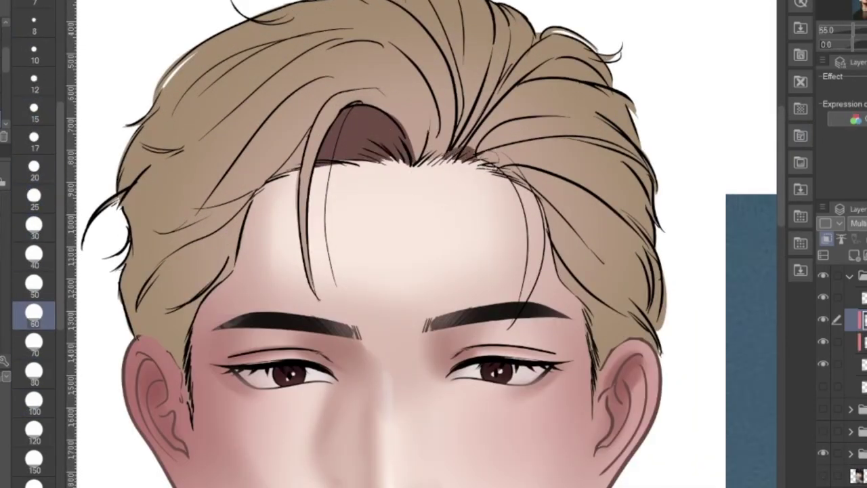
- Paint dark brown shadows between the strands fanning out from the parting point toward the crown
{"action": "scroll", "coordinate": [366, 384], "scroll_direction": "down", "scroll_amount": 1}
{"action": "left_click_drag", "start_coordinate": [339, 30], "coordinate": [448, 166]}
{"action": "left_click_drag", "start_coordinate": [491, 70], "coordinate": [454, 164]}
{"action": "left_click_drag", "start_coordinate": [474, 70], "coordinate": [450, 149]}
{"action": "left_click_drag", "start_coordinate": [447, 24], "coordinate": [469, 122]}
{"action": "left_click_drag", "start_coordinate": [466, 165], "coordinate": [581, 108]}
- Flip the canvas view and shade the hair at both temples and the thin locks beside the neck
{"action": "key", "text": "h"}
{"action": "scroll", "coordinate": [381, 78], "scroll_direction": "down", "scroll_amount": 1}
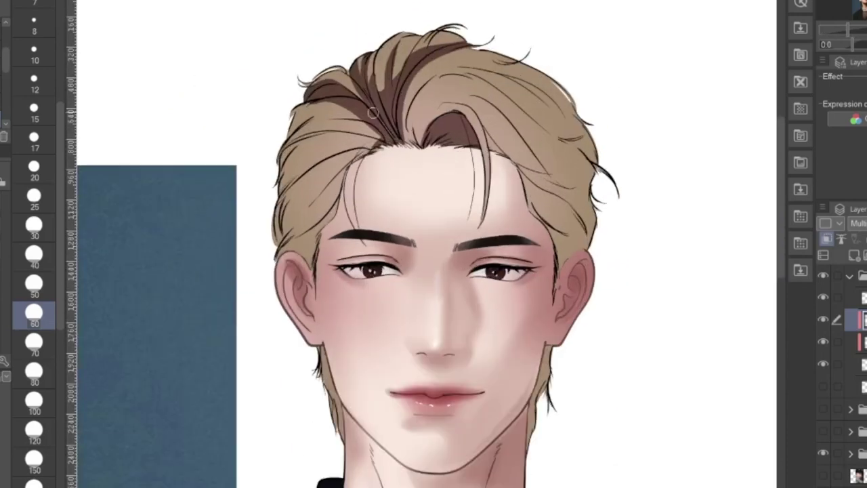
{"action": "left_click_drag", "start_coordinate": [521, 169], "coordinate": [587, 236]}
{"action": "left_click_drag", "start_coordinate": [528, 191], "coordinate": [561, 278]}
{"action": "left_click_drag", "start_coordinate": [547, 348], "coordinate": [529, 444]}
{"action": "left_click_drag", "start_coordinate": [321, 350], "coordinate": [341, 437]}
{"action": "left_click_drag", "start_coordinate": [340, 190], "coordinate": [298, 271]}
- Add shadow strokes following the strands along the outer side of the swept-back hair, beside the front lock and above the ear
{"action": "mouse_move", "coordinate": [583, 153]}
{"action": "left_mouse_down"}
{"action": "mouse_move", "coordinate": [500, 95]}
{"action": "mouse_move", "coordinate": [585, 123]}
{"action": "left_mouse_up"}
{"action": "mouse_move", "coordinate": [559, 105]}
{"action": "left_mouse_down"}
{"action": "mouse_move", "coordinate": [475, 73]}
{"action": "mouse_move", "coordinate": [543, 87]}
{"action": "left_mouse_up"}
{"action": "left_click_drag", "start_coordinate": [514, 145], "coordinate": [582, 185]}
{"action": "left_click_drag", "start_coordinate": [479, 99], "coordinate": [549, 156]}
{"action": "left_click_drag", "start_coordinate": [542, 114], "coordinate": [550, 122]}
{"action": "left_click_drag", "start_coordinate": [425, 111], "coordinate": [400, 139]}
{"action": "scroll", "coordinate": [408, 137], "scroll_direction": "down", "scroll_amount": 1}
{"action": "left_click_drag", "start_coordinate": [338, 161], "coordinate": [305, 212]}
{"action": "scroll", "coordinate": [407, 204], "scroll_direction": "down", "scroll_amount": 1}
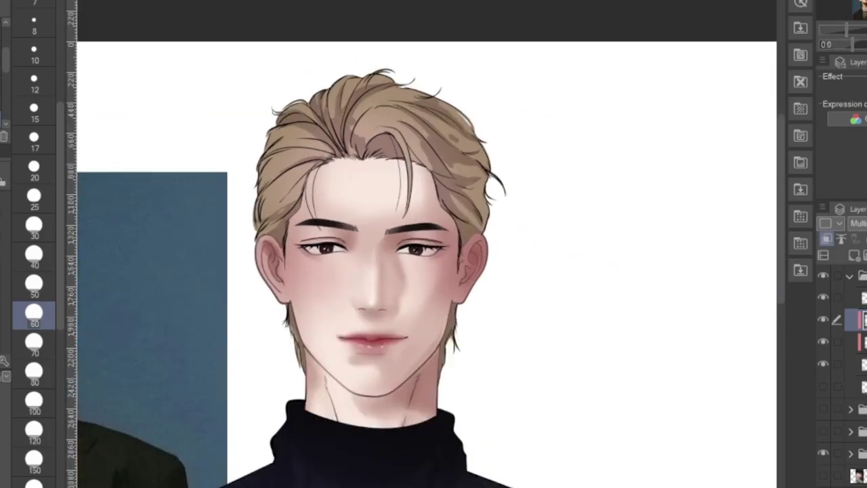
{"action": "left_click_drag", "start_coordinate": [434, 116], "coordinate": [507, 137]}
{"action": "scroll", "coordinate": [507, 138], "scroll_direction": "down", "scroll_amount": 1}
- Add new layers above the shadows, using Soft Light blending, and paint pale highlights across the swept-back hair
{"action": "key", "text": "ctrl+shift+n"}
{"action": "key", "text": "b"}
{"action": "scroll", "coordinate": [421, 223], "scroll_direction": "down", "scroll_amount": 1}
{"action": "left_click_drag", "start_coordinate": [349, 122], "coordinate": [346, 165]}
{"action": "scroll", "coordinate": [420, 223], "scroll_direction": "down", "scroll_amount": 1}
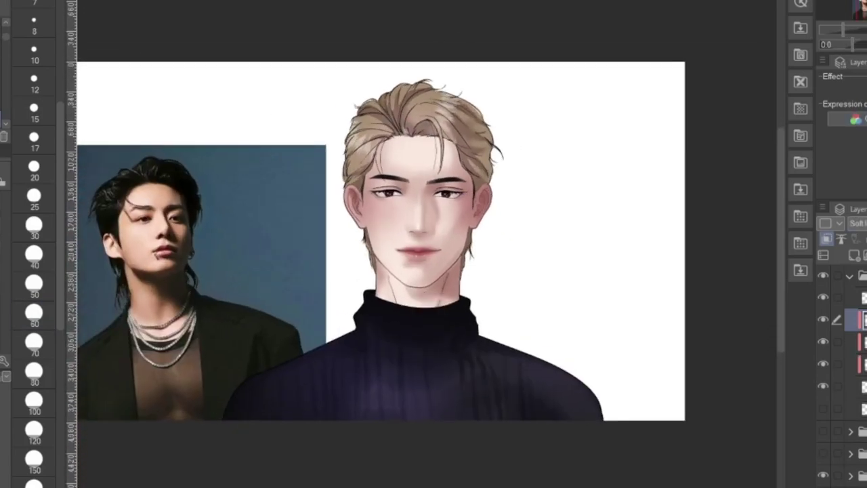
{"action": "key", "text": "ctrl+shift+n"}
{"action": "key", "text": "b"}
{"action": "scroll", "coordinate": [393, 203], "scroll_direction": "up", "scroll_amount": 1}
{"action": "left_click_drag", "start_coordinate": [390, 101], "coordinate": [330, 162]}
{"action": "key", "text": "h"}
{"action": "scroll", "coordinate": [585, 53], "scroll_direction": "down", "scroll_amount": 1}
{"action": "key", "text": "h"}
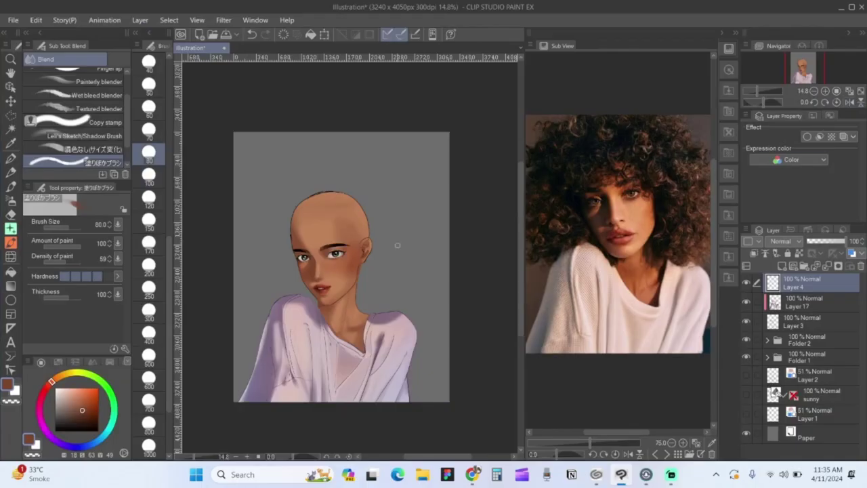
- In the curly-haired woman's illustration, sketch a black wavy hair outline behind her ear side with the G-pen at size 17
{"action": "key", "text": "ctrl+plus"}
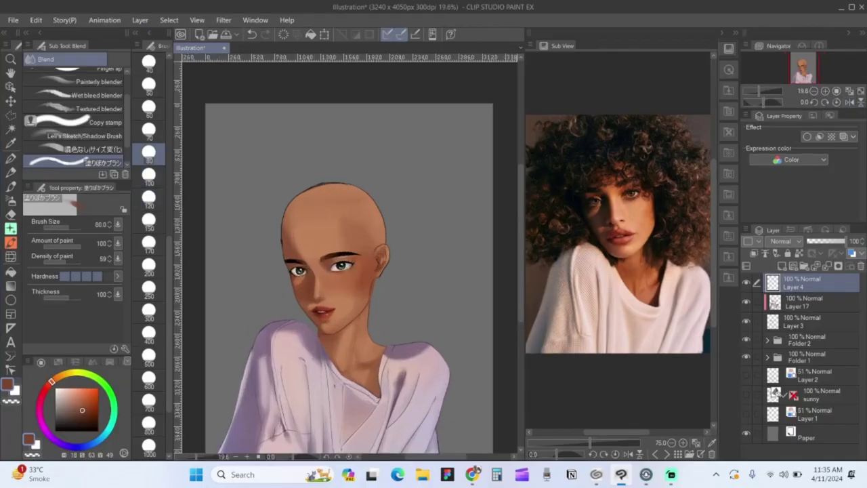
{"action": "key", "text": "p"}
{"action": "key", "text": "["}
{"action": "key", "text": "["}
{"action": "key", "text": "["}
{"action": "key", "text": "["}
{"action": "key", "text": "["}
{"action": "key", "text": "["}
{"action": "key", "text": "["}
{"action": "key", "text": "["}
{"action": "key", "text": "["}
{"action": "key", "text": "["}
{"action": "key", "text": "["}
{"action": "key", "text": "["}
{"action": "key", "text": "["}
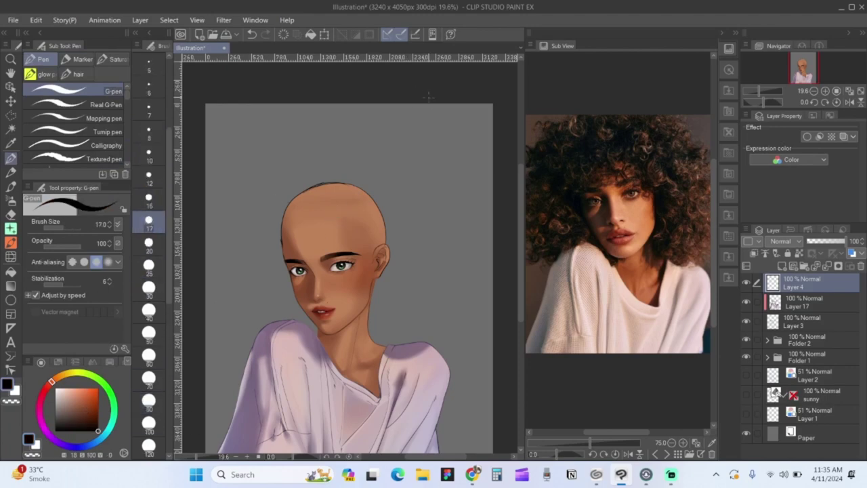
{"action": "left_click_drag", "start_coordinate": [466, 147], "coordinate": [468, 149]}
- Complete the voluminous curly outline around the head down to the shoulders and sketch the hairline across the forehead, following the reference photo
{"action": "left_click", "coordinate": [671, 443]}
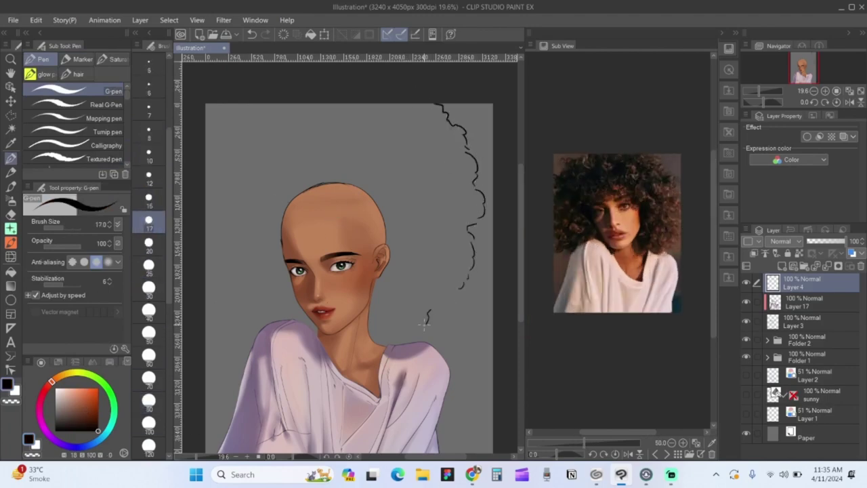
{"action": "left_click_drag", "start_coordinate": [403, 335], "coordinate": [415, 339]}
{"action": "left_click_drag", "start_coordinate": [425, 329], "coordinate": [434, 320]}
{"action": "scroll", "coordinate": [453, 137], "scroll_direction": "down", "scroll_amount": 1}
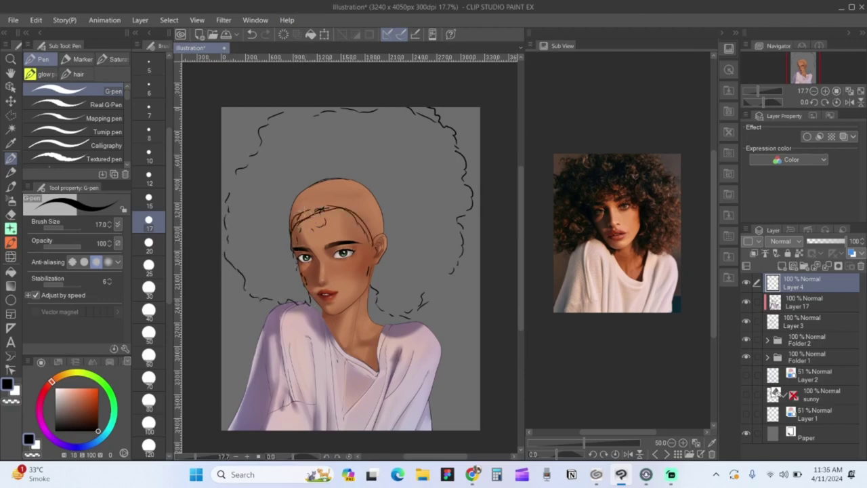
{"action": "left_click_drag", "start_coordinate": [302, 215], "coordinate": [338, 207]}
- Check the sketch in a flipped view, lower the sketch layer's opacity to 35%, and add a new layer above it
{"action": "left_click", "coordinate": [849, 103]}
{"action": "scroll", "coordinate": [395, 315], "scroll_direction": "up", "scroll_amount": 2}
{"action": "scroll", "coordinate": [395, 315], "scroll_direction": "down", "scroll_amount": 2}
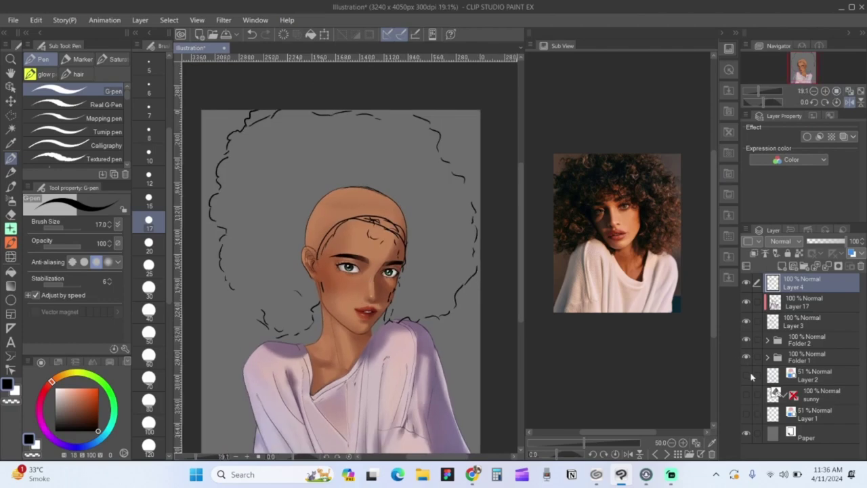
{"action": "left_click", "coordinate": [821, 242]}
{"action": "left_click", "coordinate": [782, 266]}
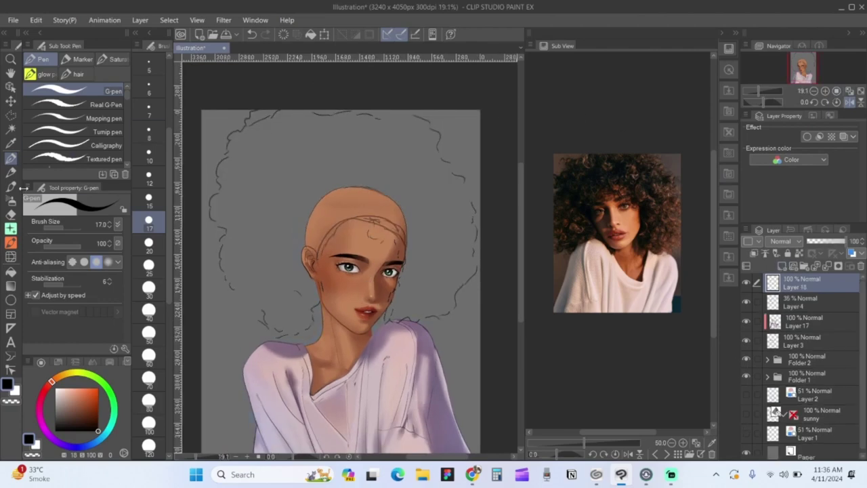
- Block in dark brown hair beside the ear with the G-pen, increasing the brush size to 300
{"action": "left_click", "coordinate": [90, 421]}
{"action": "key", "text": "]"}
{"action": "key", "text": "]"}
{"action": "key", "text": "]"}
{"action": "key", "text": "]"}
{"action": "key", "text": "]"}
{"action": "key", "text": "]"}
{"action": "key", "text": "]"}
{"action": "key", "text": "]"}
{"action": "key", "text": "]"}
{"action": "key", "text": "]"}
{"action": "key", "text": "]"}
{"action": "key", "text": "]"}
{"action": "key", "text": "]"}
{"action": "key", "text": "]"}
{"action": "key", "text": "]"}
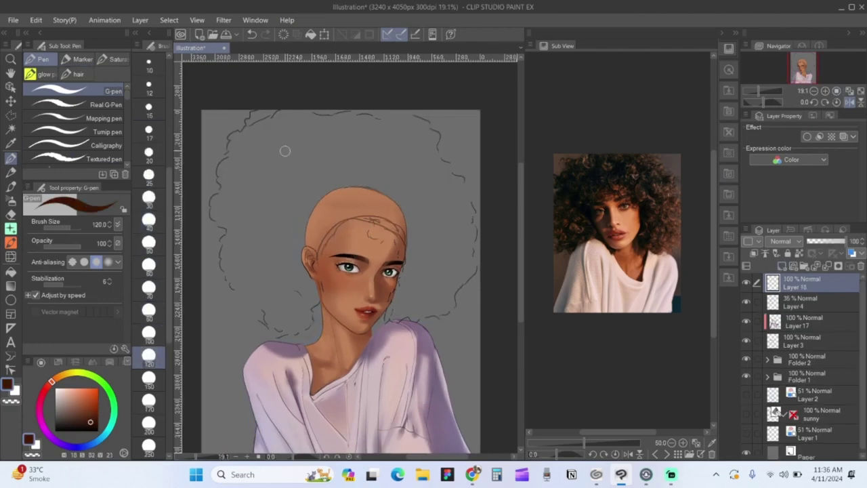
{"action": "mouse_move", "coordinate": [521, 200]}
{"action": "left_mouse_down"}
{"action": "mouse_move", "coordinate": [522, 325]}
{"action": "mouse_move", "coordinate": [523, 213]}
{"action": "left_mouse_up"}
{"action": "mouse_move", "coordinate": [283, 196]}
{"action": "left_mouse_down"}
{"action": "mouse_move", "coordinate": [267, 209]}
{"action": "mouse_move", "coordinate": [295, 261]}
{"action": "left_mouse_up"}
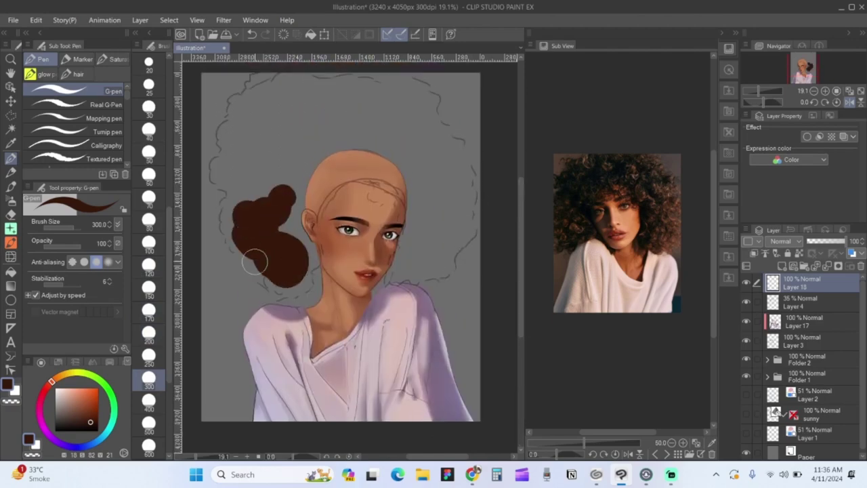
{"action": "scroll", "coordinate": [255, 259], "scroll_direction": "up", "scroll_amount": 1}
- Extend the dark brown hair mass along the cheek, ear and neck with brush size 170
{"action": "left_click", "coordinate": [148, 312]}
{"action": "mouse_move", "coordinate": [326, 293]}
{"action": "left_mouse_down"}
{"action": "mouse_move", "coordinate": [328, 313]}
{"action": "mouse_move", "coordinate": [308, 320]}
{"action": "mouse_move", "coordinate": [314, 296]}
{"action": "mouse_move", "coordinate": [333, 303]}
{"action": "mouse_move", "coordinate": [330, 263]}
{"action": "left_mouse_up"}
{"action": "left_click_drag", "start_coordinate": [323, 184], "coordinate": [336, 274]}
{"action": "mouse_move", "coordinate": [303, 198]}
{"action": "left_mouse_down"}
{"action": "mouse_move", "coordinate": [302, 230]}
{"action": "mouse_move", "coordinate": [296, 193]}
{"action": "left_mouse_up"}
{"action": "left_click_drag", "start_coordinate": [258, 169], "coordinate": [289, 182]}
- Flip the view back and fill the rest of the curly hair shape over the crown and far side of the face with dark brown
{"action": "left_click", "coordinate": [851, 103]}
{"action": "scroll", "coordinate": [276, 279], "scroll_direction": "down", "scroll_amount": 3}
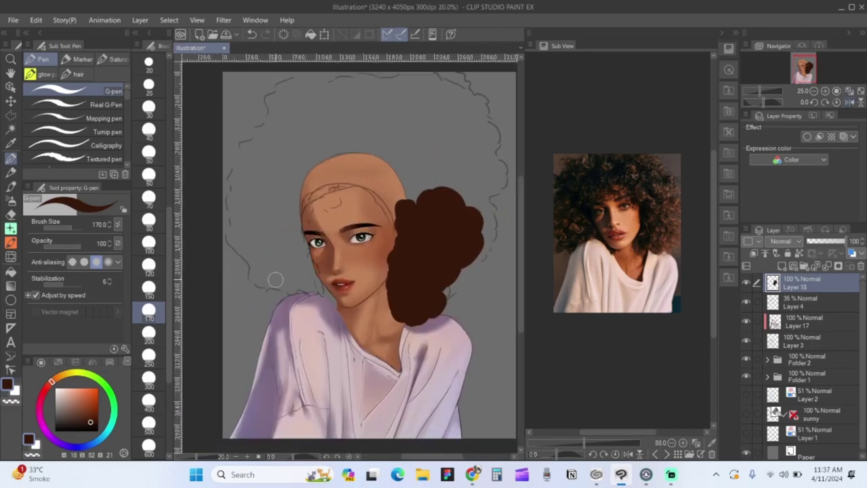
{"action": "left_click_drag", "start_coordinate": [366, 135], "coordinate": [398, 194]}
{"action": "mouse_move", "coordinate": [353, 154]}
{"action": "left_mouse_down"}
{"action": "mouse_move", "coordinate": [393, 209]}
{"action": "mouse_move", "coordinate": [354, 166]}
{"action": "left_mouse_up"}
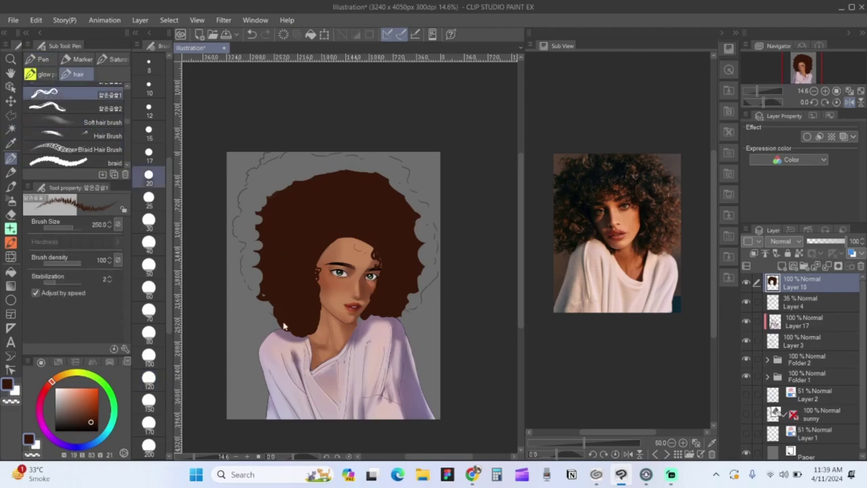
- Set the sub color to dark brown too and paint loose curls along the near-side lower hair edge with the curly hair brush at size 250
{"action": "left_click_drag", "start_coordinate": [282, 247], "coordinate": [261, 305]}
{"action": "left_click", "coordinate": [252, 34]}
{"action": "left_click", "coordinate": [15, 391]}
{"action": "left_click", "coordinate": [91, 421]}
{"action": "scroll", "coordinate": [271, 271], "scroll_direction": "up", "scroll_amount": 2}
{"action": "left_click_drag", "start_coordinate": [260, 270], "coordinate": [270, 332]}
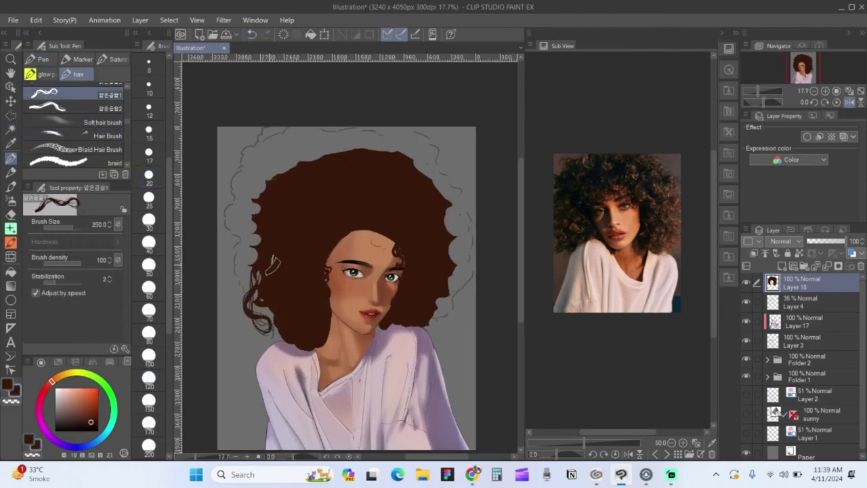
{"action": "left_click_drag", "start_coordinate": [258, 260], "coordinate": [264, 283]}
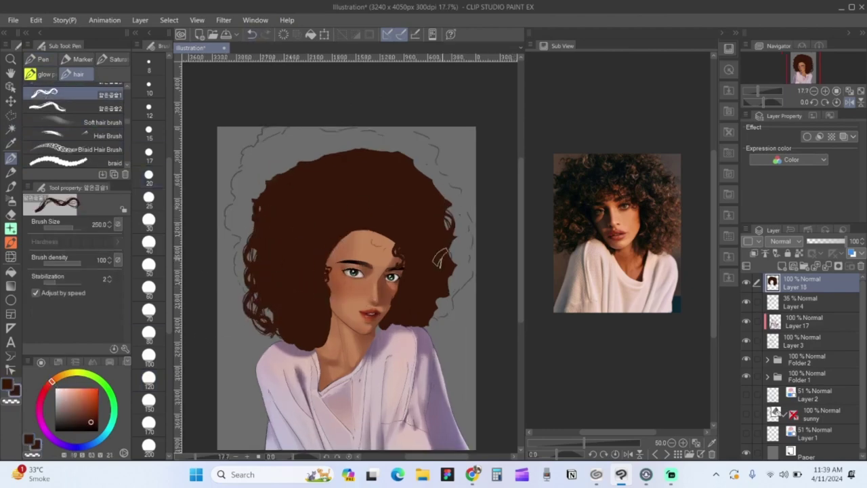
- Paint loose curls along the far side, crown and upper edge of the hair mass, and check the silhouette in the unflipped view
{"action": "left_click_drag", "start_coordinate": [441, 258], "coordinate": [429, 239]}
{"action": "scroll", "coordinate": [391, 157], "scroll_direction": "up", "scroll_amount": 1}
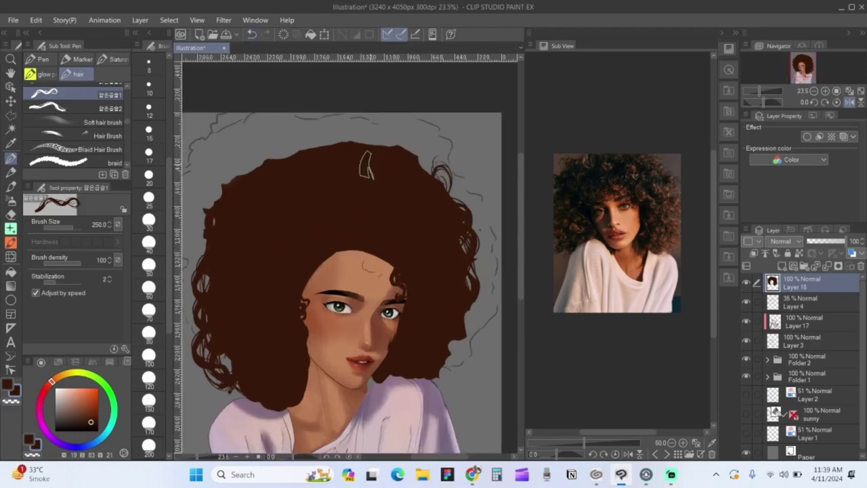
{"action": "left_click_drag", "start_coordinate": [388, 147], "coordinate": [427, 171]}
{"action": "left_click_drag", "start_coordinate": [472, 308], "coordinate": [432, 378]}
{"action": "scroll", "coordinate": [432, 213], "scroll_direction": "down", "scroll_amount": 1}
{"action": "left_click_drag", "start_coordinate": [264, 181], "coordinate": [226, 237]}
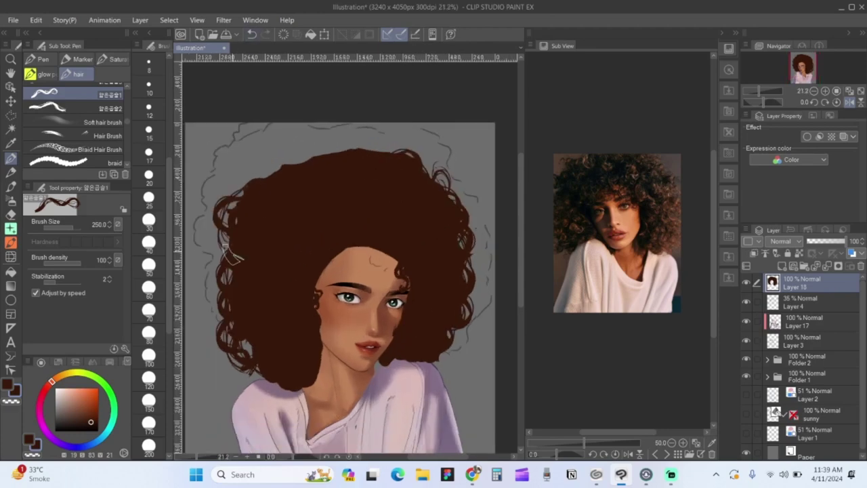
{"action": "left_click_drag", "start_coordinate": [337, 166], "coordinate": [401, 151]}
{"action": "scroll", "coordinate": [369, 146], "scroll_direction": "down", "scroll_amount": 3}
{"action": "left_click", "coordinate": [850, 102]}
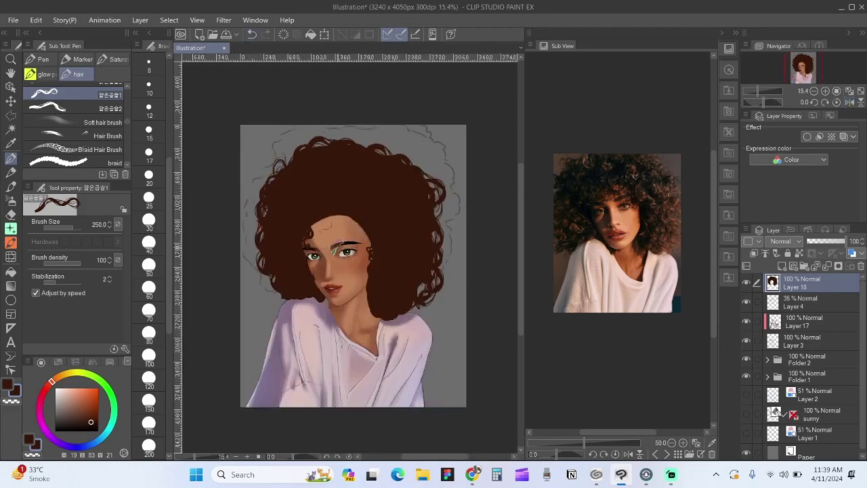
- Paint smaller curls along the side hairline by the cheek and the hair edge over the shoulder with another curly hair brush at size 150
{"action": "scroll", "coordinate": [373, 298], "scroll_direction": "up", "scroll_amount": 4}
{"action": "scroll", "coordinate": [61, 135], "scroll_direction": "up", "scroll_amount": 2}
{"action": "left_click", "coordinate": [61, 135]}
{"action": "scroll", "coordinate": [278, 171], "scroll_direction": "up", "scroll_amount": 1}
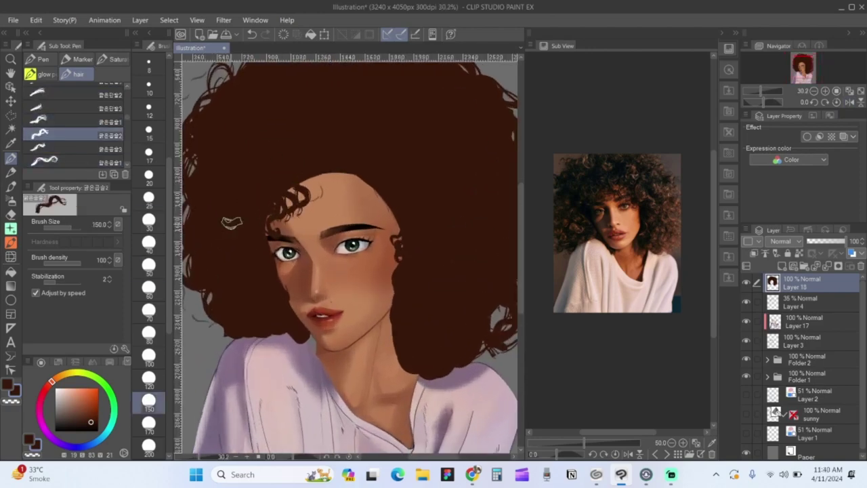
{"action": "mouse_move", "coordinate": [391, 203]}
{"action": "left_mouse_down"}
{"action": "mouse_move", "coordinate": [390, 288]}
{"action": "mouse_move", "coordinate": [407, 386]}
{"action": "mouse_move", "coordinate": [467, 373]}
{"action": "left_mouse_up"}
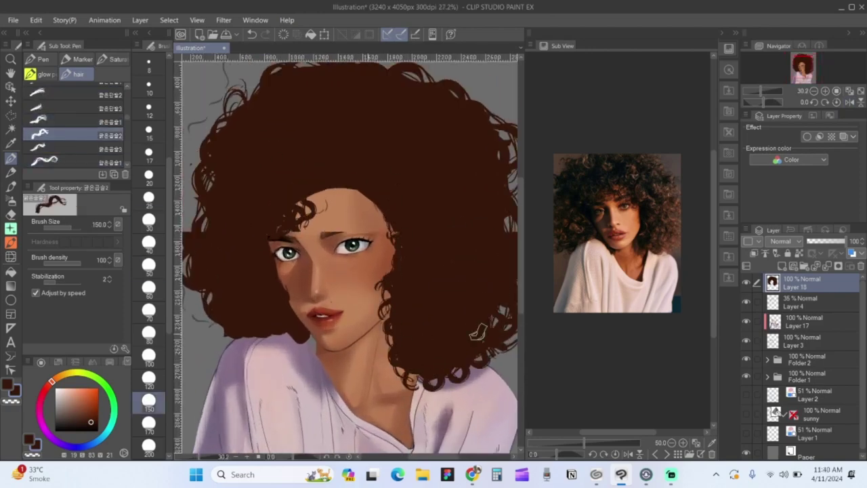
{"action": "scroll", "coordinate": [478, 332], "scroll_direction": "down", "scroll_amount": 1}
- Undo the last two strokes and add curls to the hair tips over the shoulder and beside the far jaw
{"action": "left_click", "coordinate": [249, 34]}
{"action": "left_click", "coordinate": [249, 35]}
{"action": "left_click_drag", "start_coordinate": [433, 360], "coordinate": [452, 367]}
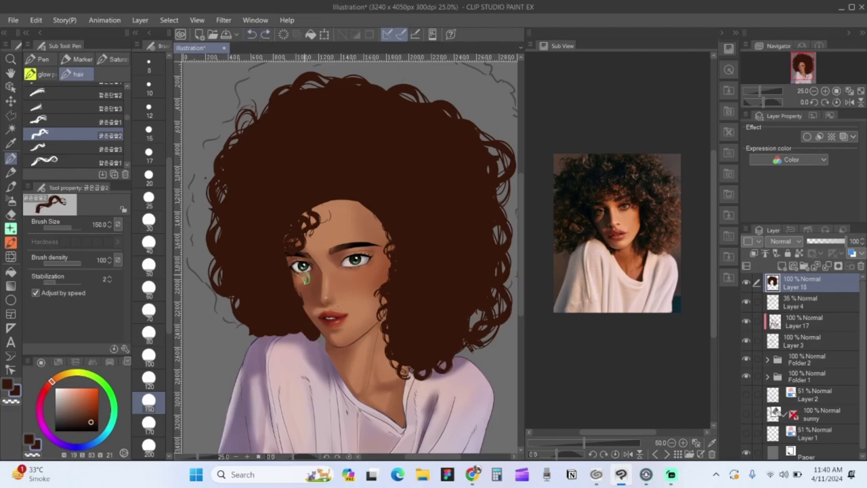
{"action": "scroll", "coordinate": [308, 328], "scroll_direction": "up", "scroll_amount": 1}
{"action": "left_click_drag", "start_coordinate": [316, 342], "coordinate": [330, 367]}
- Add wavy strands over the forehead and temple hairline with a hair strand brush at size 120, and check them in a flipped view
{"action": "left_click", "coordinate": [75, 108]}
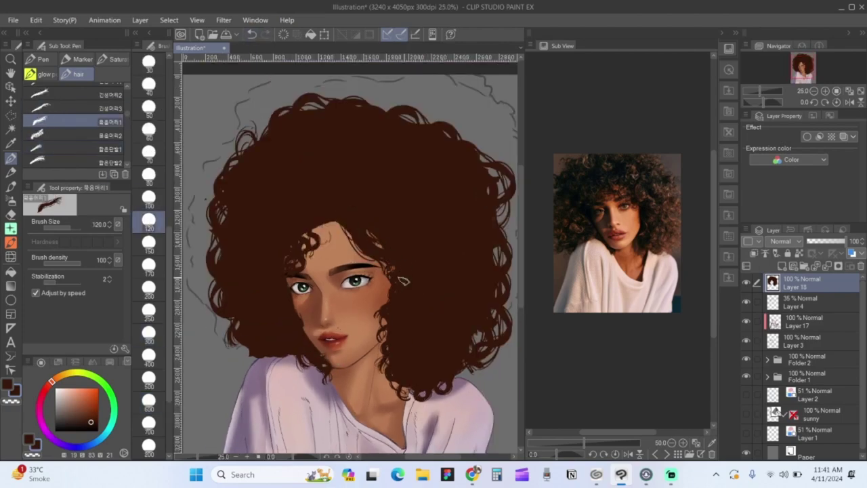
{"action": "scroll", "coordinate": [41, 151], "scroll_direction": "down", "scroll_amount": 1}
{"action": "left_click", "coordinate": [39, 161]}
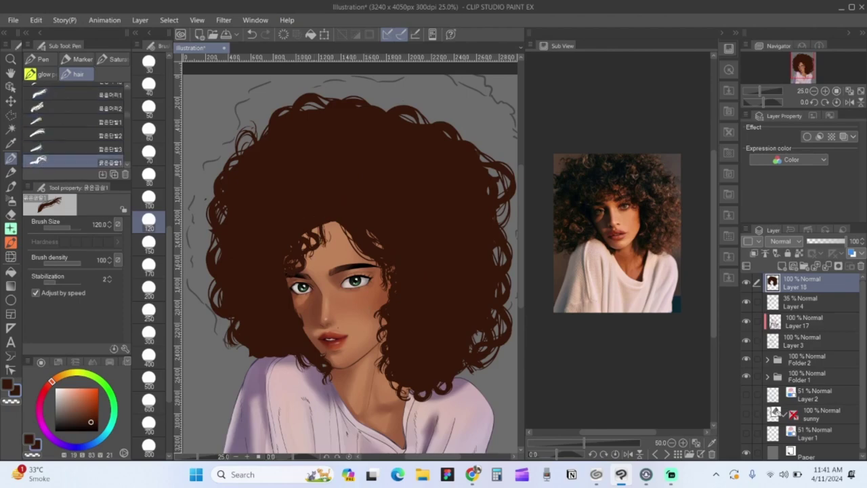
{"action": "scroll", "coordinate": [352, 225], "scroll_direction": "down", "scroll_amount": 3}
{"action": "left_click", "coordinate": [849, 103]}
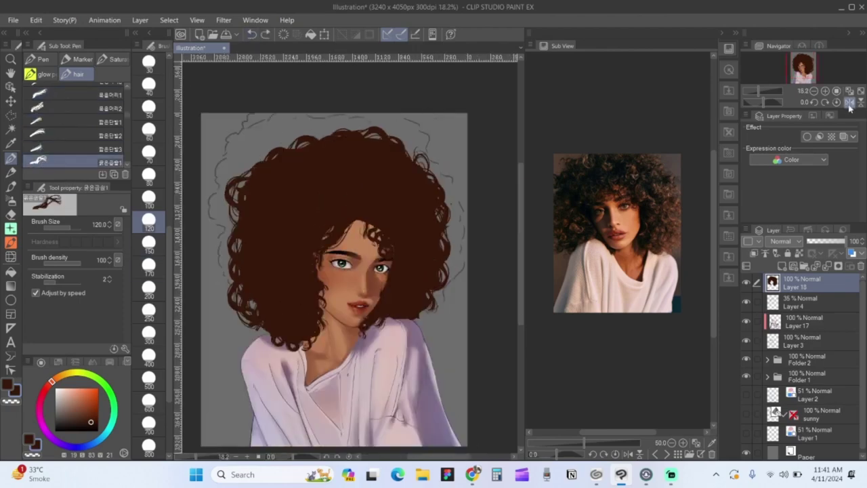
- Try the curly hair brush at size 200 on the forehead, undo the last stroke, and draw hairline strands with the pen
{"action": "left_click", "coordinate": [150, 291]}
{"action": "scroll", "coordinate": [380, 241], "scroll_direction": "up", "scroll_amount": 3}
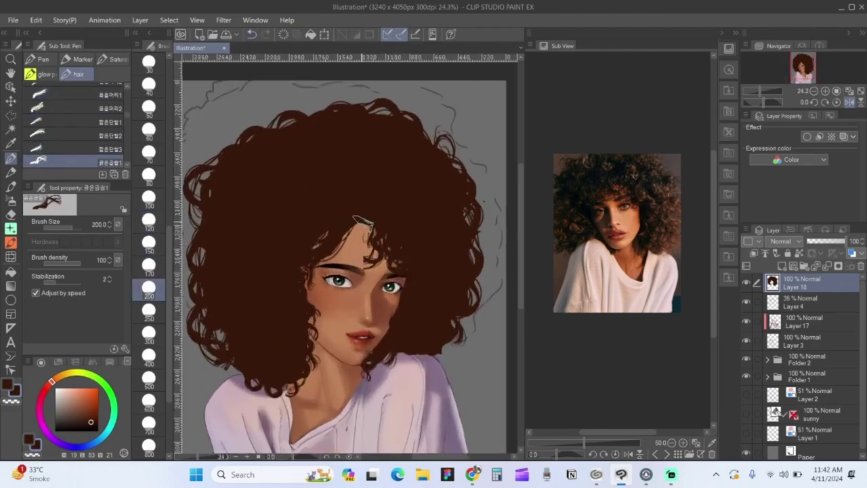
{"action": "left_click", "coordinate": [252, 34]}
{"action": "left_click", "coordinate": [40, 59]}
{"action": "scroll", "coordinate": [363, 222], "scroll_direction": "up", "scroll_amount": 1}
{"action": "mouse_move", "coordinate": [386, 278]}
{"action": "left_mouse_down"}
{"action": "mouse_move", "coordinate": [396, 239]}
{"action": "mouse_move", "coordinate": [326, 261]}
{"action": "left_mouse_up"}
- Refine the thin curls framing the forehead and temples with the linepen2 satu brush at size 60, and switch to the eraser
{"action": "left_click", "coordinate": [114, 59]}
{"action": "scroll", "coordinate": [57, 136], "scroll_direction": "down", "scroll_amount": 3}
{"action": "left_click", "coordinate": [57, 104]}
{"action": "left_click", "coordinate": [149, 244]}
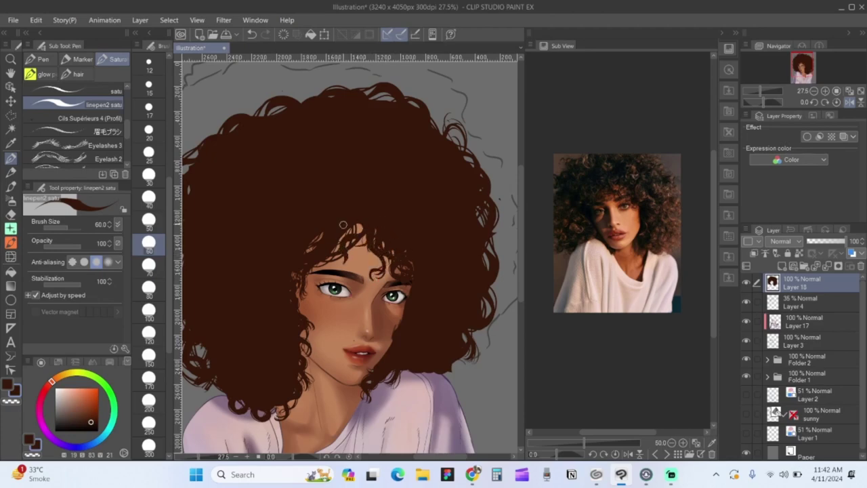
{"action": "scroll", "coordinate": [402, 321], "scroll_direction": "up", "scroll_amount": 3}
{"action": "key", "text": "e"}
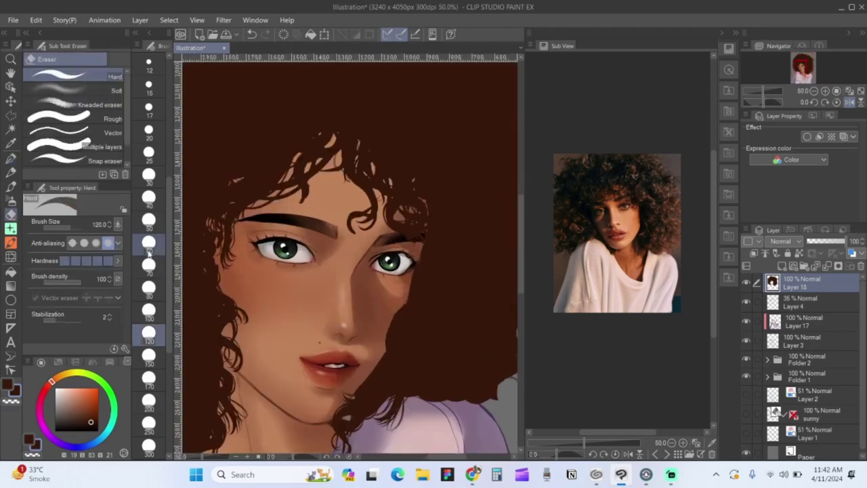
- Toggle the face lineart layers to check the hair, and hide the hair sketch layer
{"action": "scroll", "coordinate": [413, 222], "scroll_direction": "down", "scroll_amount": 1}
{"action": "left_click", "coordinate": [747, 341]}
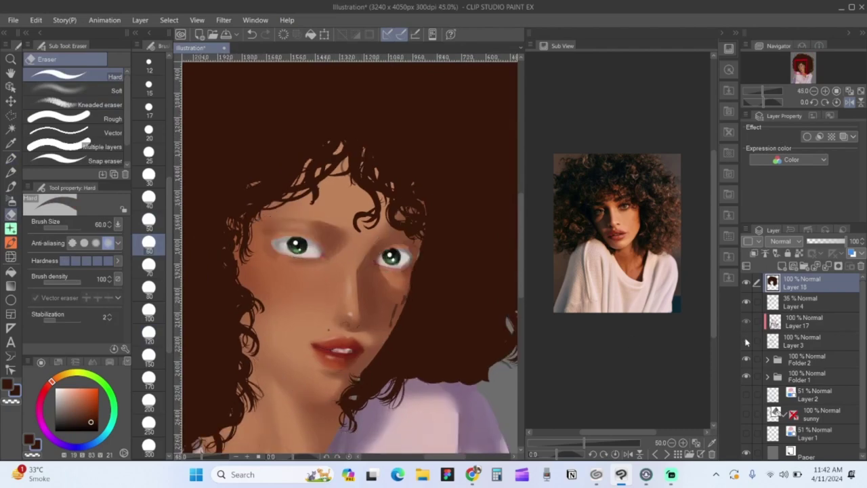
{"action": "left_click", "coordinate": [747, 341]}
{"action": "left_click", "coordinate": [747, 303]}
{"action": "left_click", "coordinate": [749, 304]}
{"action": "scroll", "coordinate": [408, 292], "scroll_direction": "down", "scroll_amount": 4}
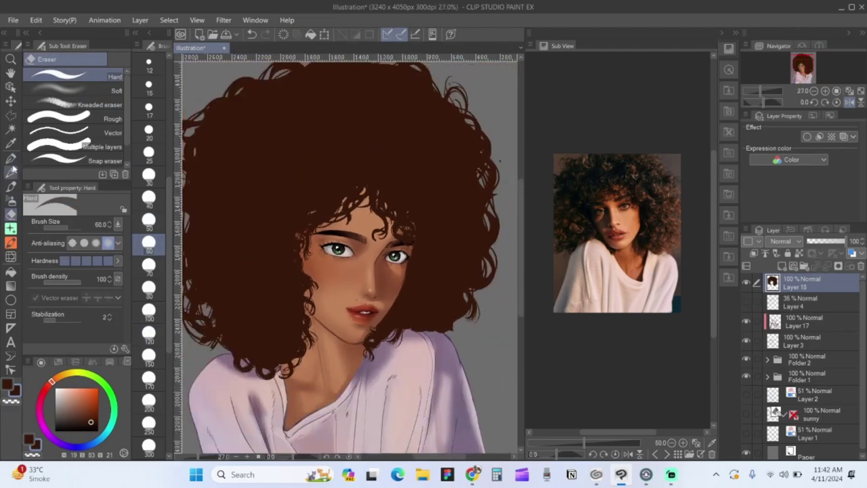
- Paint near-black shading into the hair left of the face with the 二段ハイライト brush at size 120 on a layer clipped to the hair
{"action": "left_click", "coordinate": [11, 159]}
{"action": "left_click", "coordinate": [77, 75]}
{"action": "scroll", "coordinate": [38, 109], "scroll_direction": "up", "scroll_amount": 2}
{"action": "left_click", "coordinate": [148, 289]}
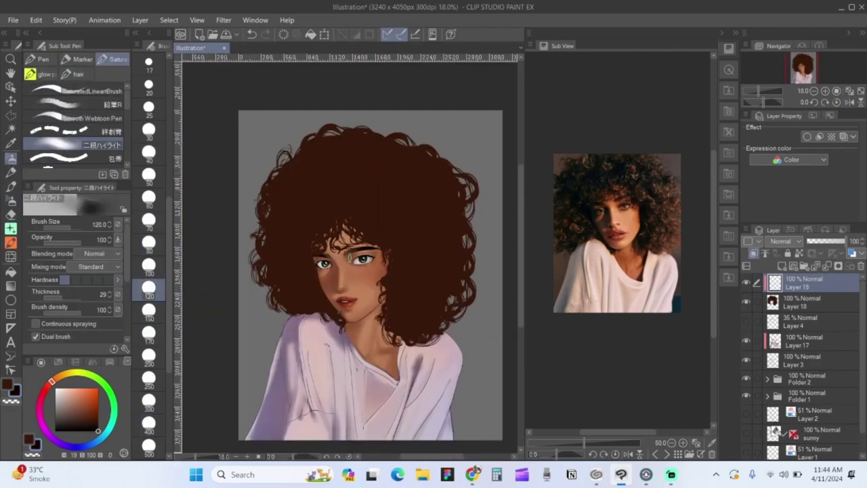
{"action": "left_click_drag", "start_coordinate": [301, 204], "coordinate": [295, 218]}
{"action": "left_click_drag", "start_coordinate": [287, 226], "coordinate": [290, 236]}
{"action": "left_click_drag", "start_coordinate": [297, 253], "coordinate": [290, 288]}
{"action": "left_click_drag", "start_coordinate": [297, 280], "coordinate": [307, 297]}
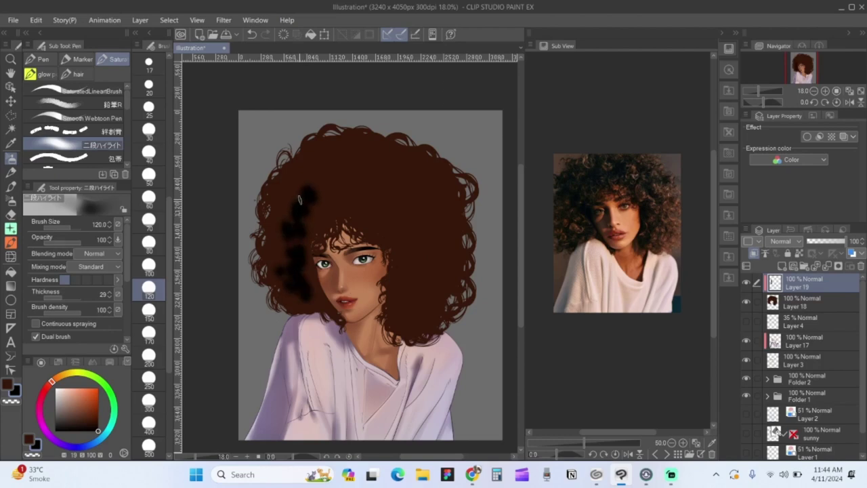
- Extend the dark shading right of the face, above the forehead and into the outer curls, and add wavy strands with a hair brush at size 170
{"action": "left_click_drag", "start_coordinate": [401, 236], "coordinate": [388, 287]}
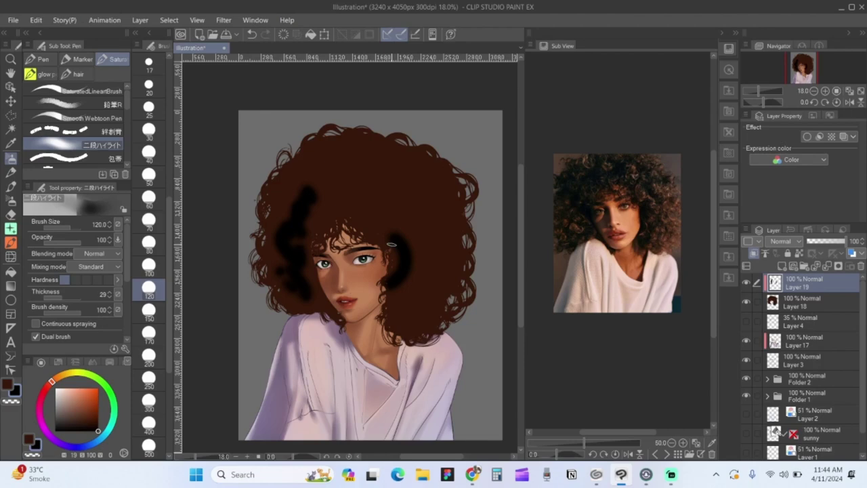
{"action": "left_click_drag", "start_coordinate": [388, 286], "coordinate": [407, 284]}
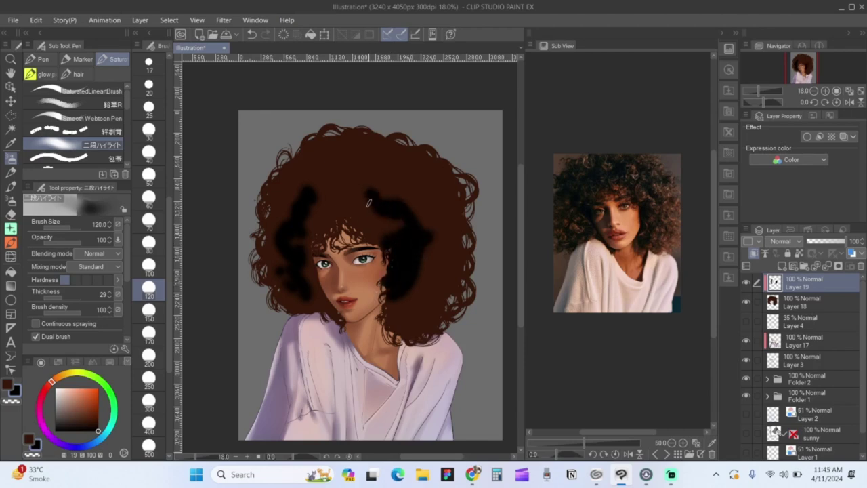
{"action": "left_click_drag", "start_coordinate": [322, 224], "coordinate": [390, 221]}
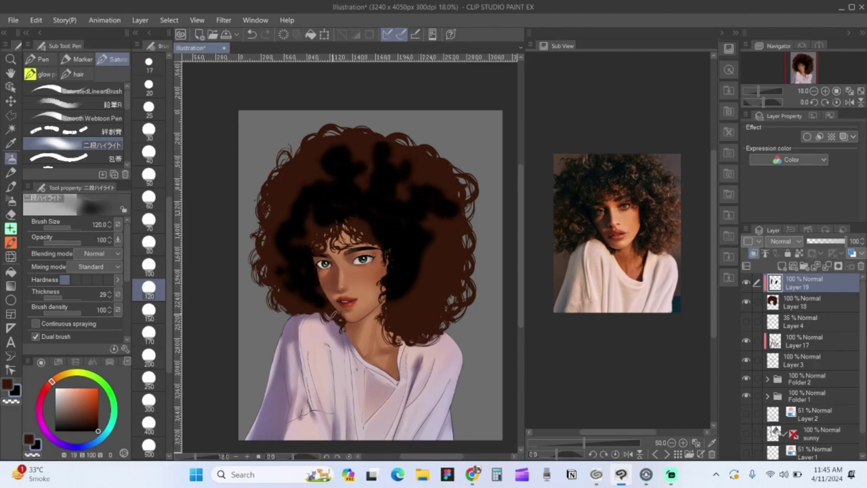
{"action": "left_click_drag", "start_coordinate": [440, 304], "coordinate": [446, 272]}
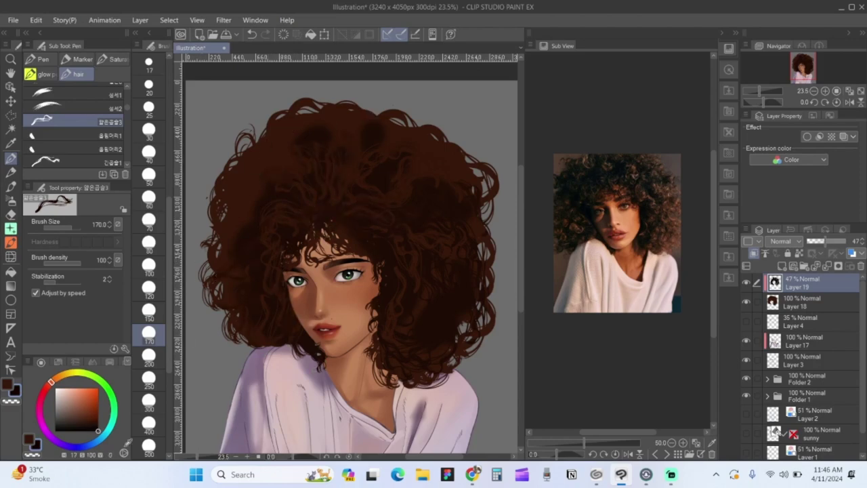
{"action": "left_click_drag", "start_coordinate": [269, 161], "coordinate": [227, 180]}
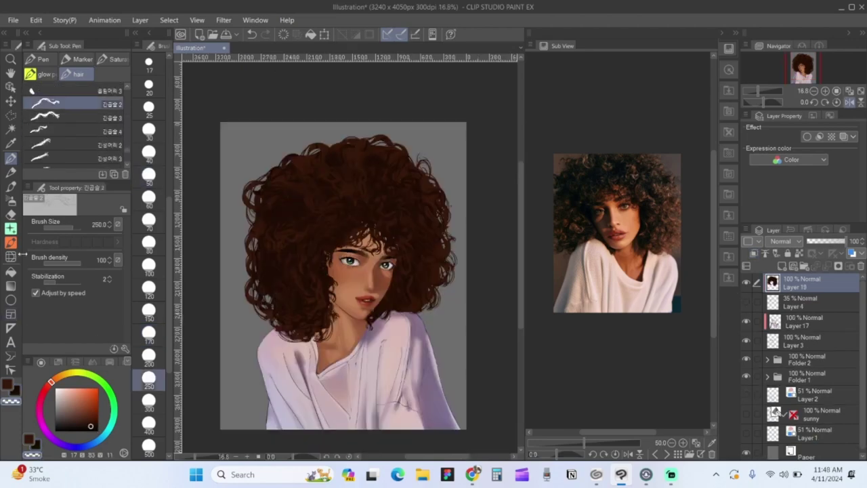
- Push the outer edges of the curly hair inward with Liquify at brush size 1500 to reshape the silhouette
{"action": "left_click", "coordinate": [67, 90]}
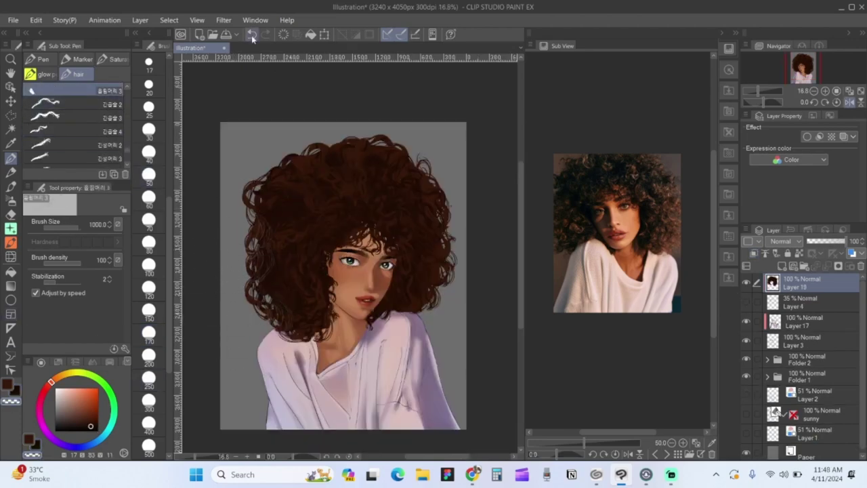
{"action": "left_click", "coordinate": [11, 257]}
{"action": "left_click", "coordinate": [149, 401]}
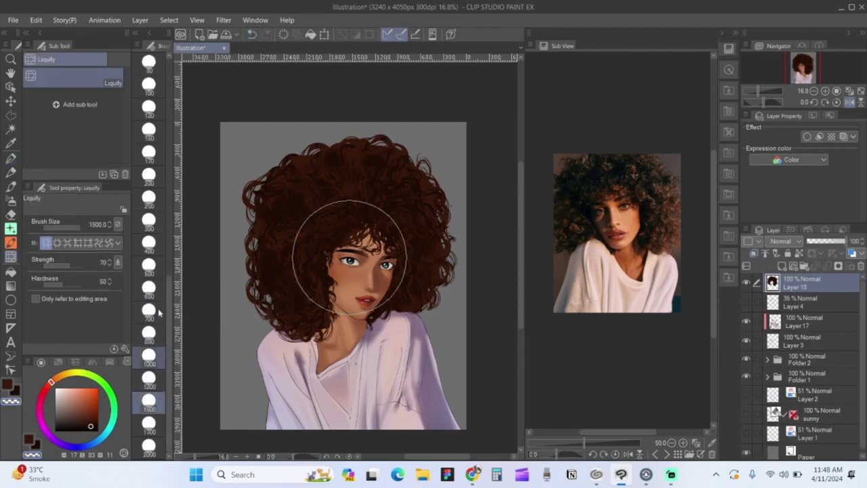
{"action": "left_click_drag", "start_coordinate": [437, 149], "coordinate": [426, 157]}
{"action": "left_click_drag", "start_coordinate": [312, 131], "coordinate": [321, 134]}
{"action": "left_click_drag", "start_coordinate": [242, 190], "coordinate": [250, 192]}
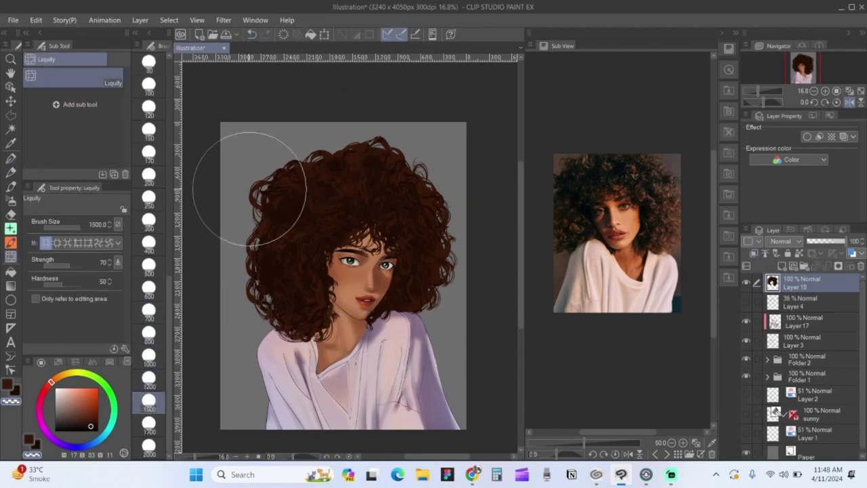